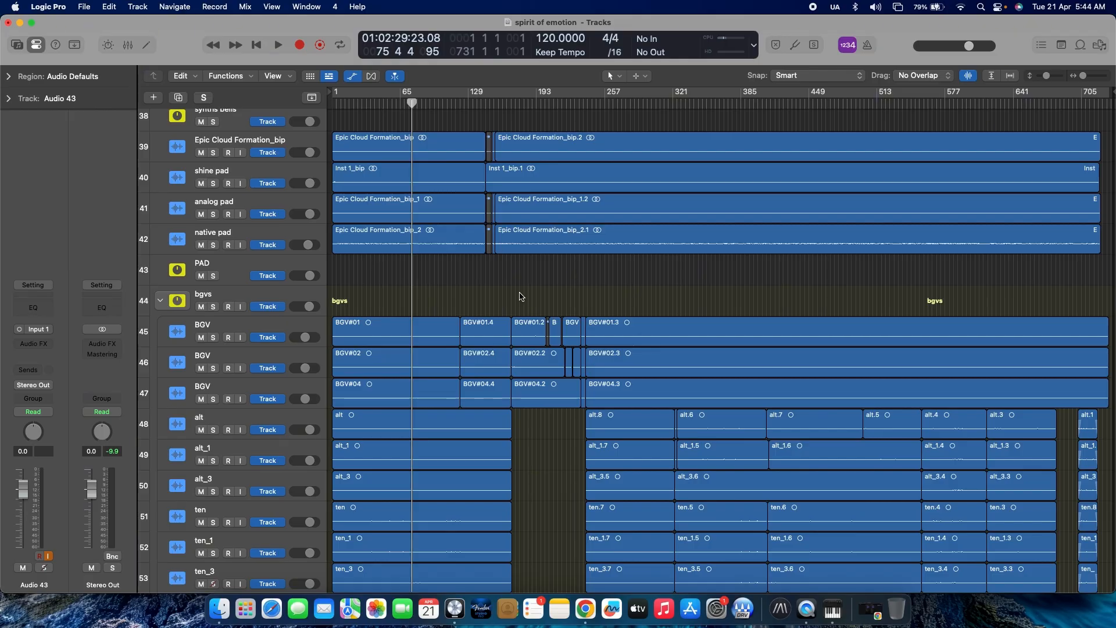
Enlarge the track heights in the arrangement and show the automation lanes on all tracks
scroll(519, 297, down, 1)
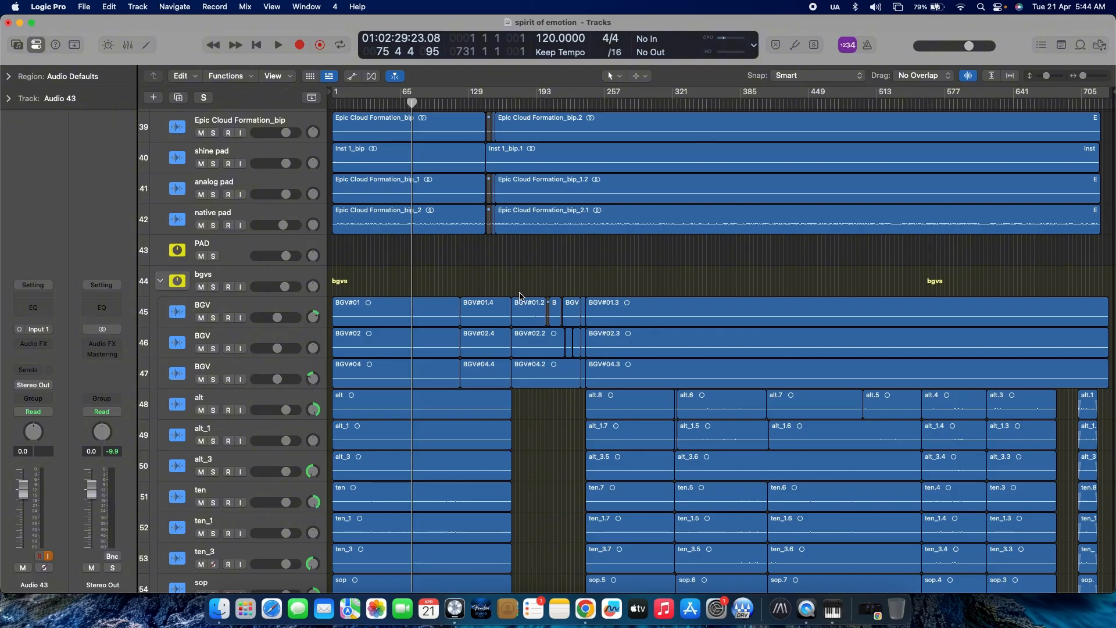
key(super+Down)
key(super+Down)
key(super+Down)
key(super+Down)
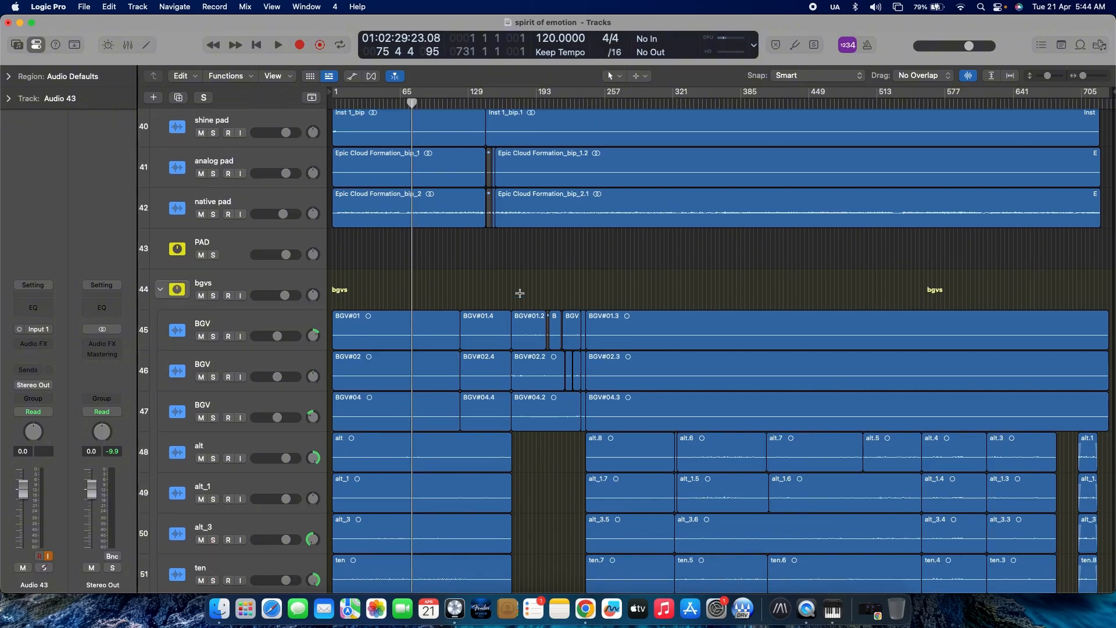
key(super+Down)
key(super+Down)
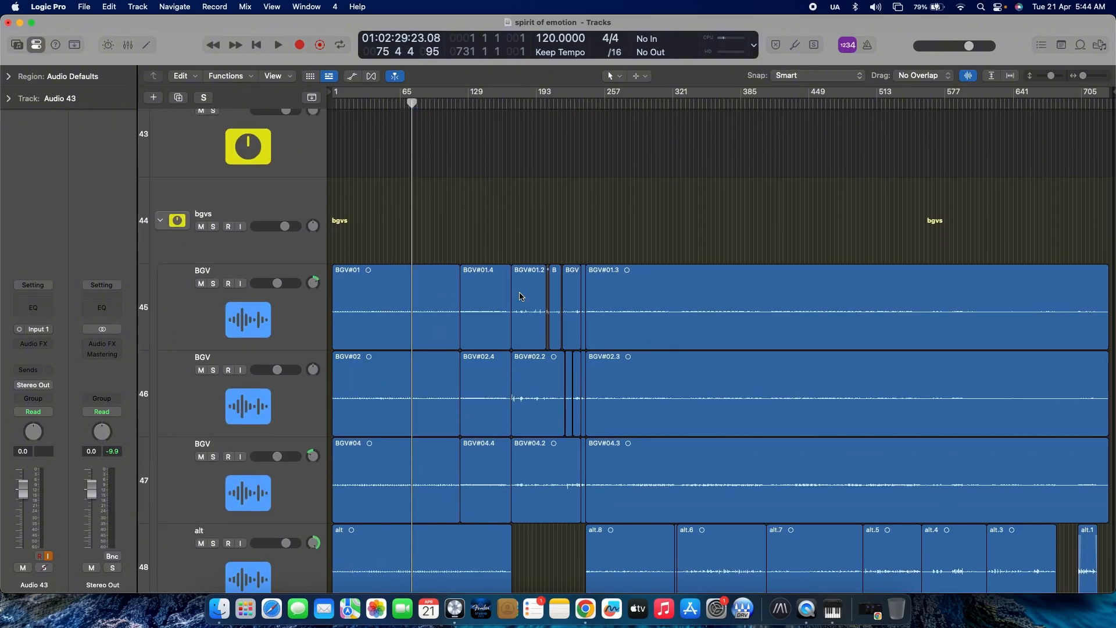
key(a)
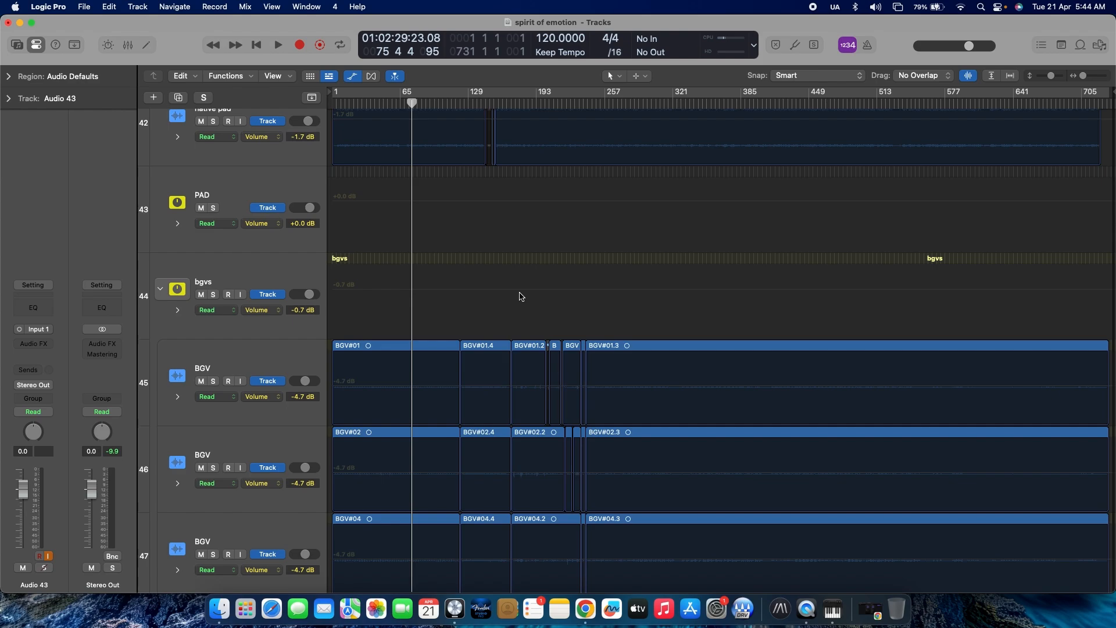
Select the bgv buzz track, just above the vox audio track
scroll(586, 303, down, 20)
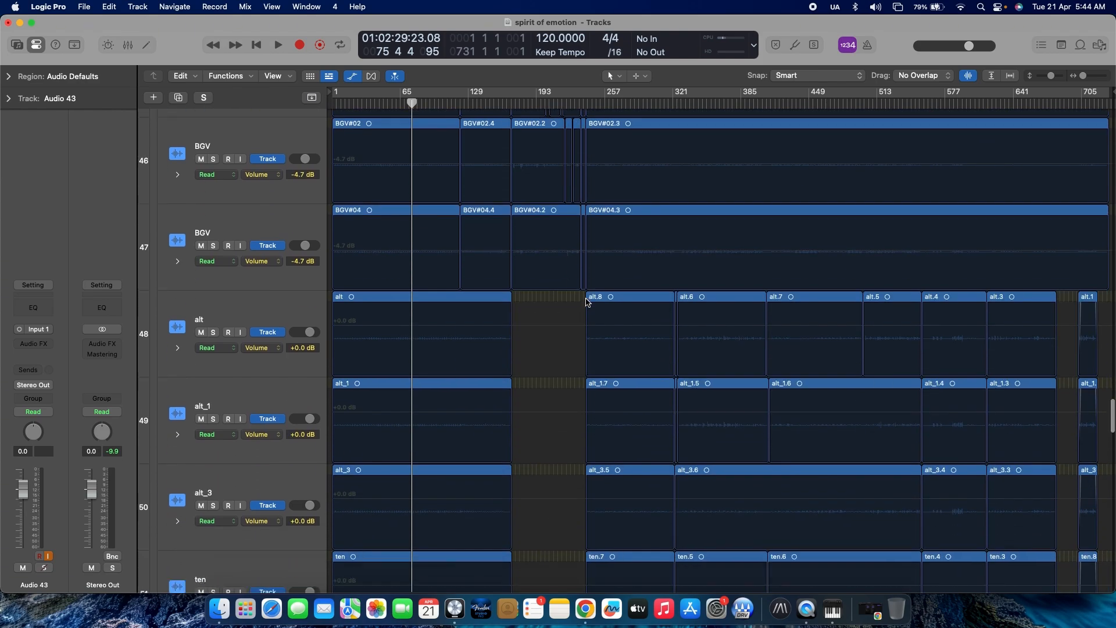
scroll(586, 302, down, 6)
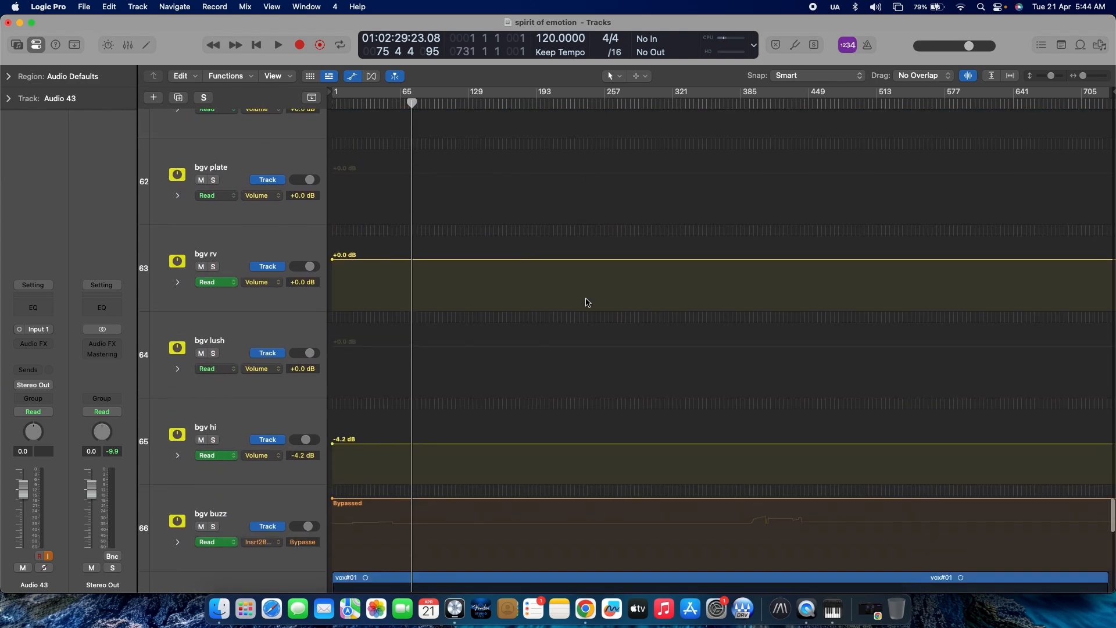
scroll(586, 303, down, 2)
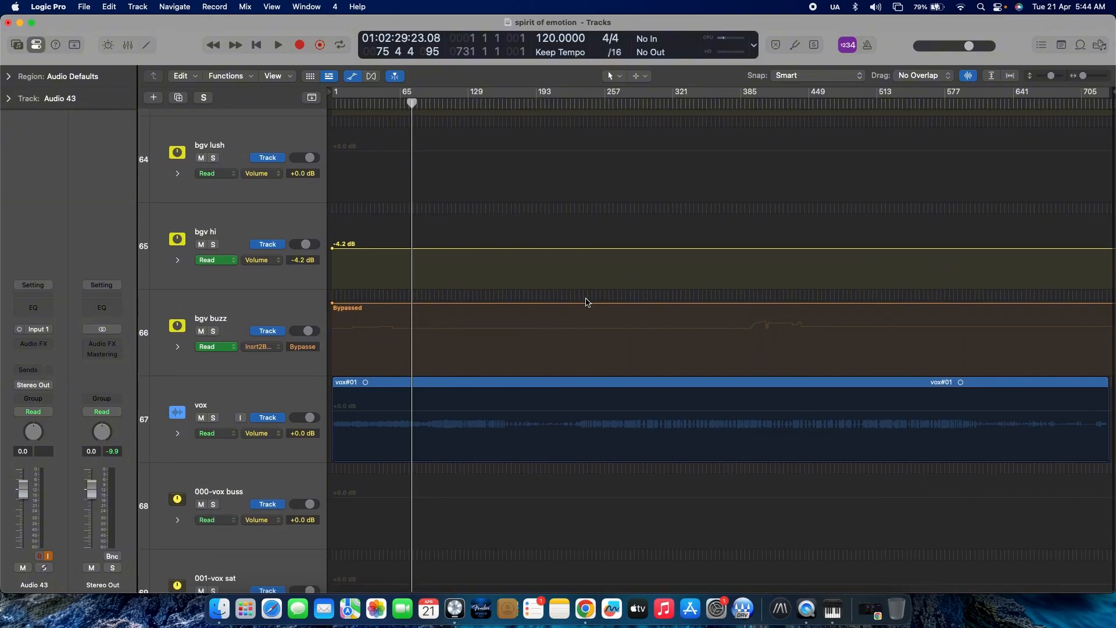
scroll(586, 298, down, 2)
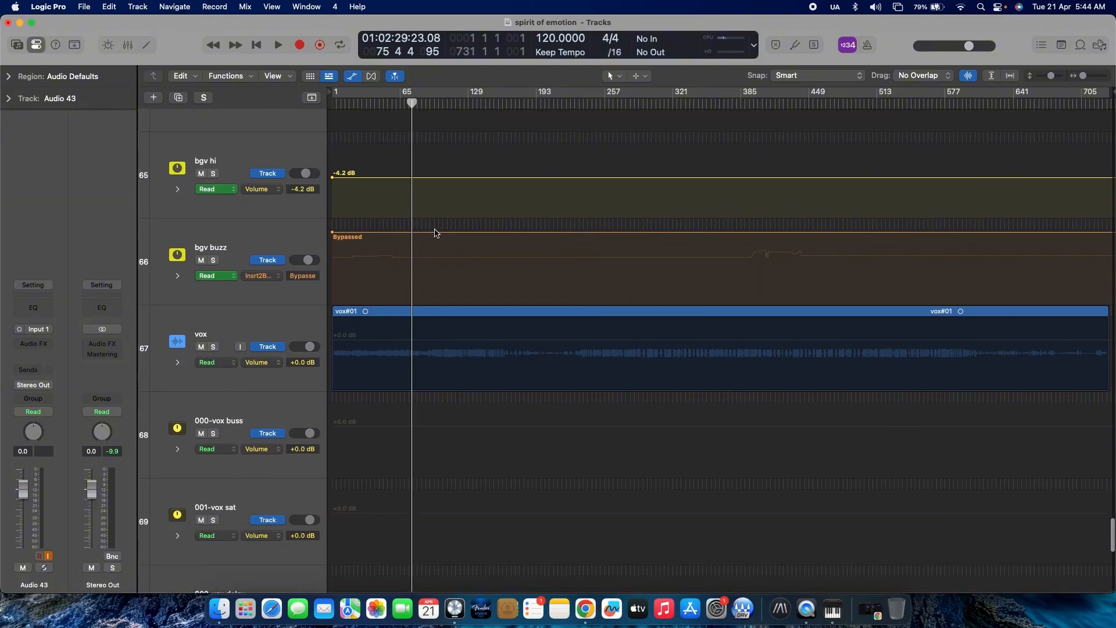
click(247, 231)
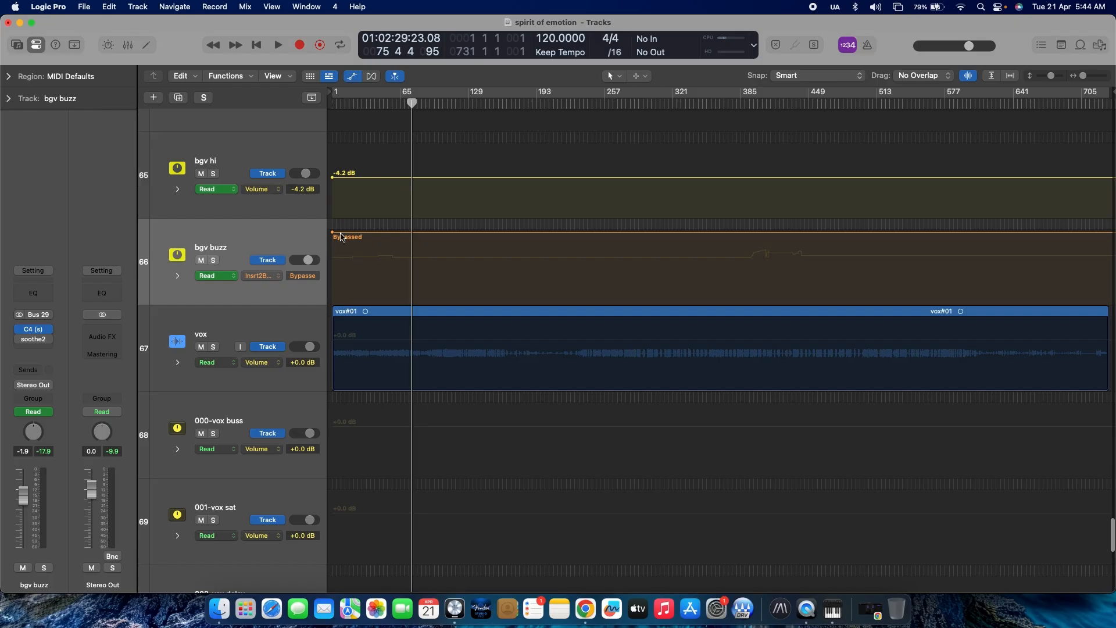
Look over the automation lanes of the vox tracks below bgv buzz, down to the last track
scroll(367, 260, down, 1)
scroll(367, 260, down, 1)
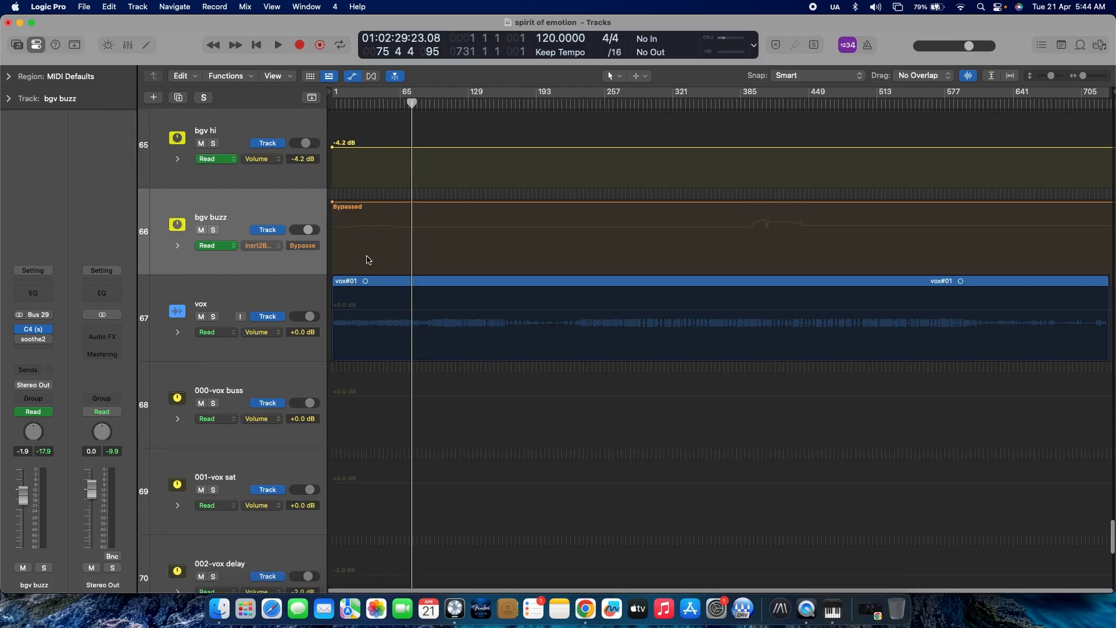
scroll(386, 315, down, 10)
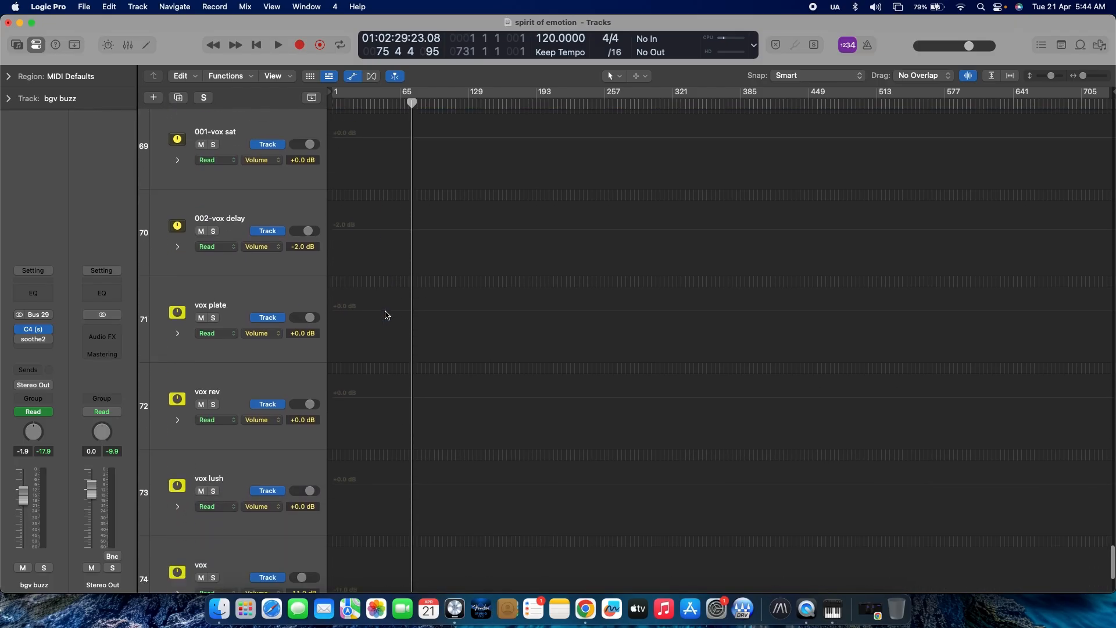
scroll(385, 315, down, 5)
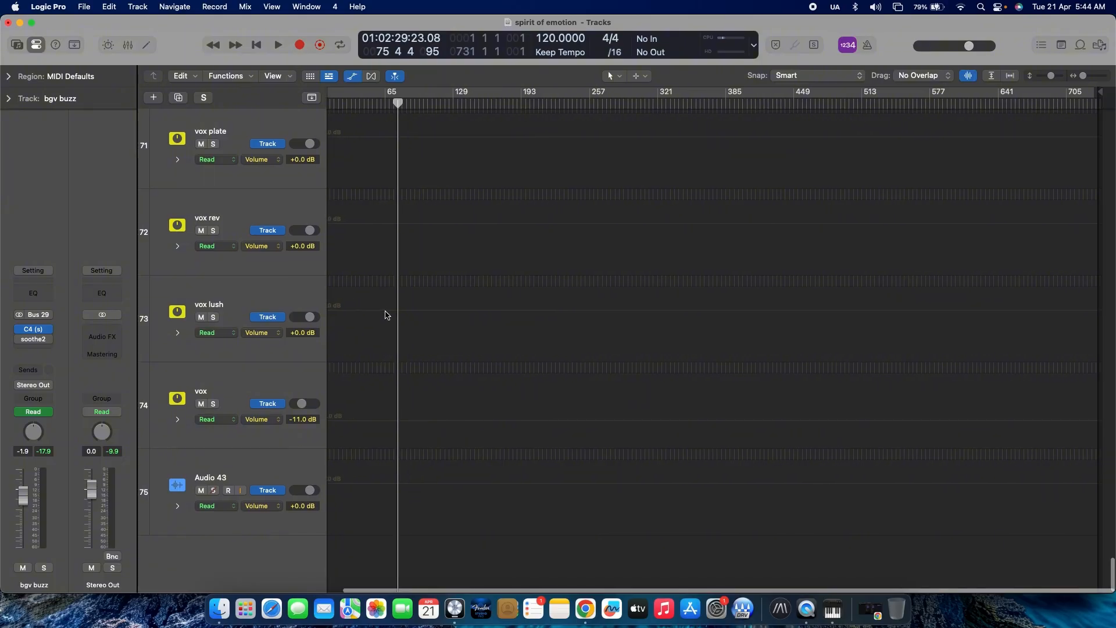
scroll(386, 314, up, 9)
scroll(386, 315, up, 6)
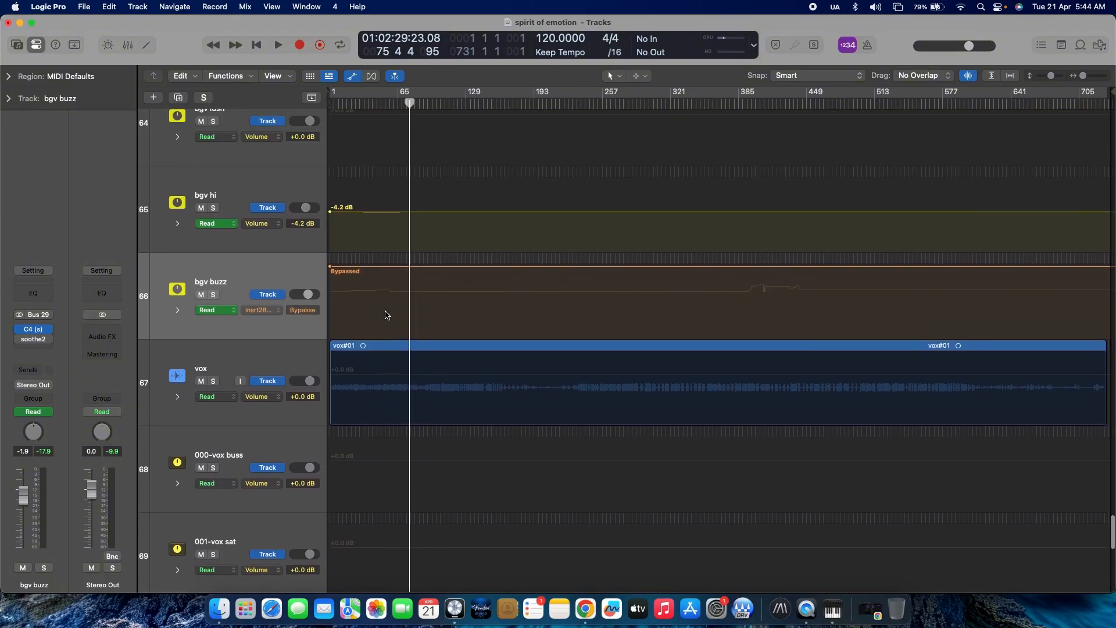
Display the Volume automation on the bgv buzz track, magnified around bars 369 to 545
key(super+Right)
key(super+Right)
key(super+Right)
key(super+Right)
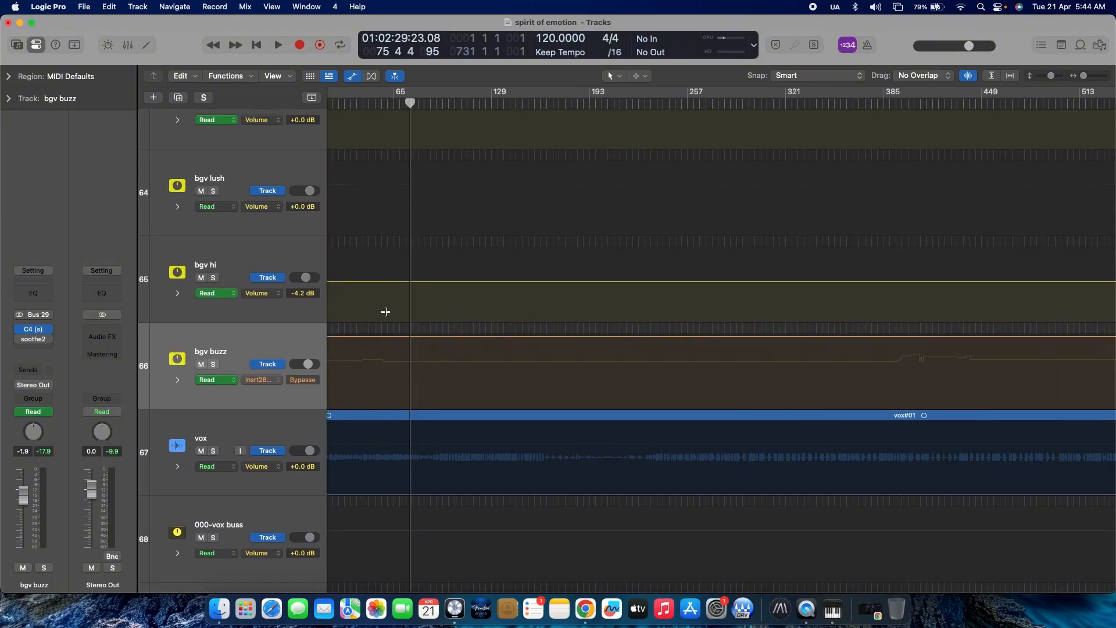
scroll(386, 315, right, 5)
scroll(385, 314, right, 10)
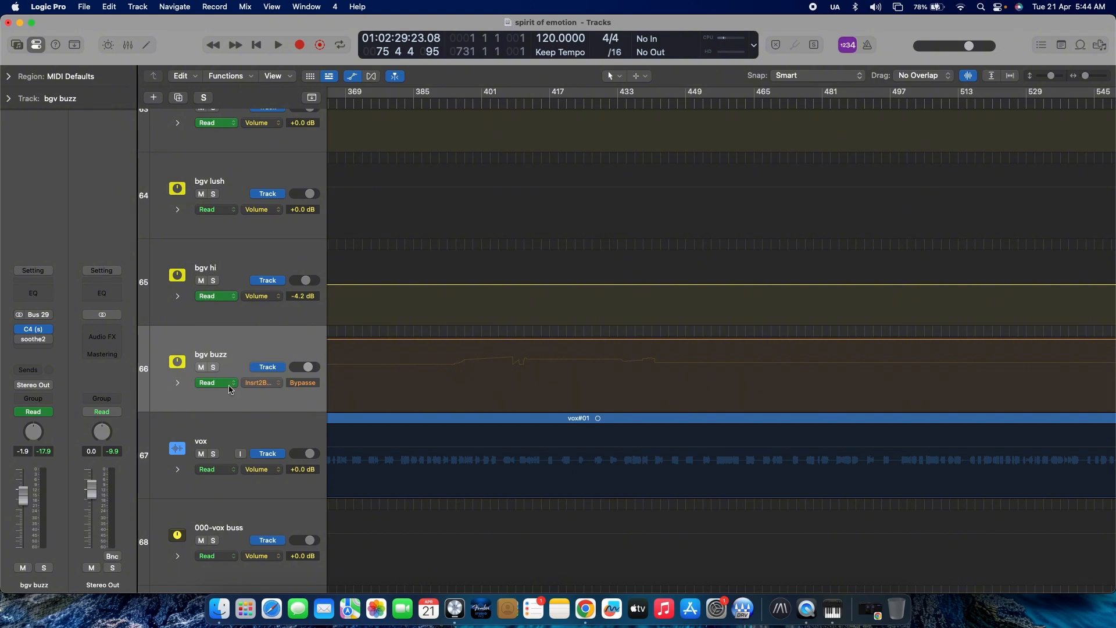
click(296, 384)
click(269, 386)
click(269, 387)
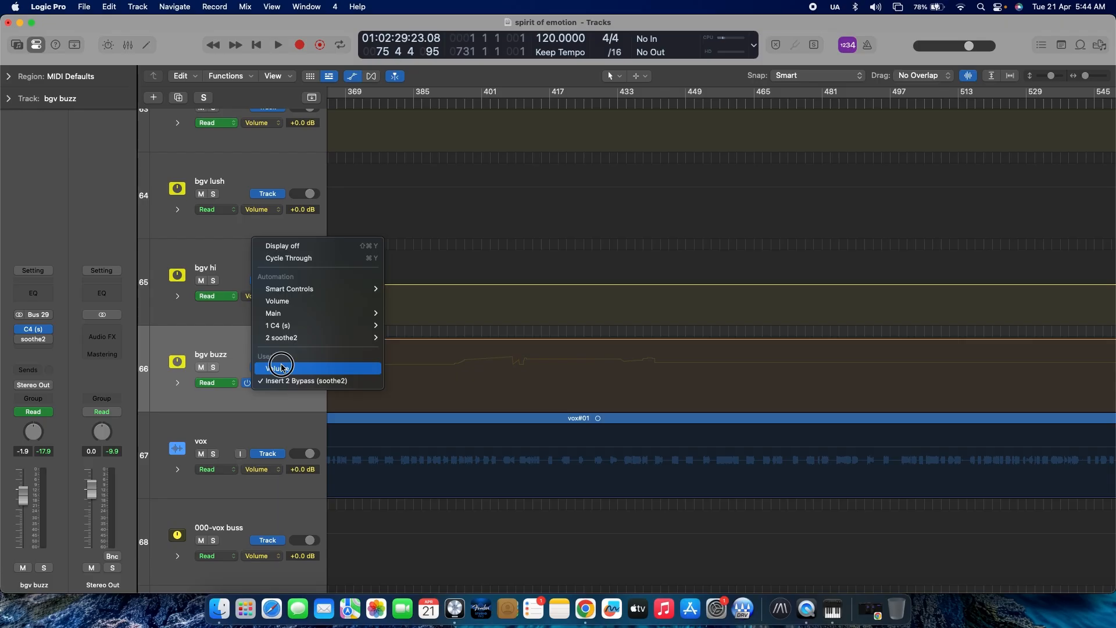
click(280, 365)
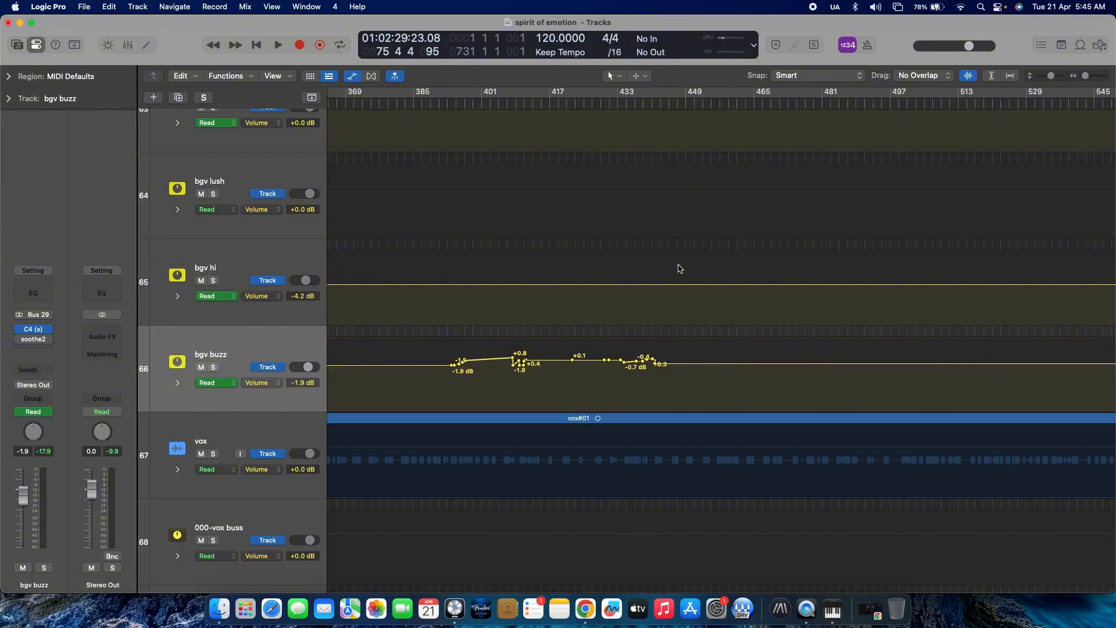
Switch the bgv buzz lane to Insert 2 Bypass (soothe2) automation and inspect it along the timeline
scroll(679, 269, down, 3)
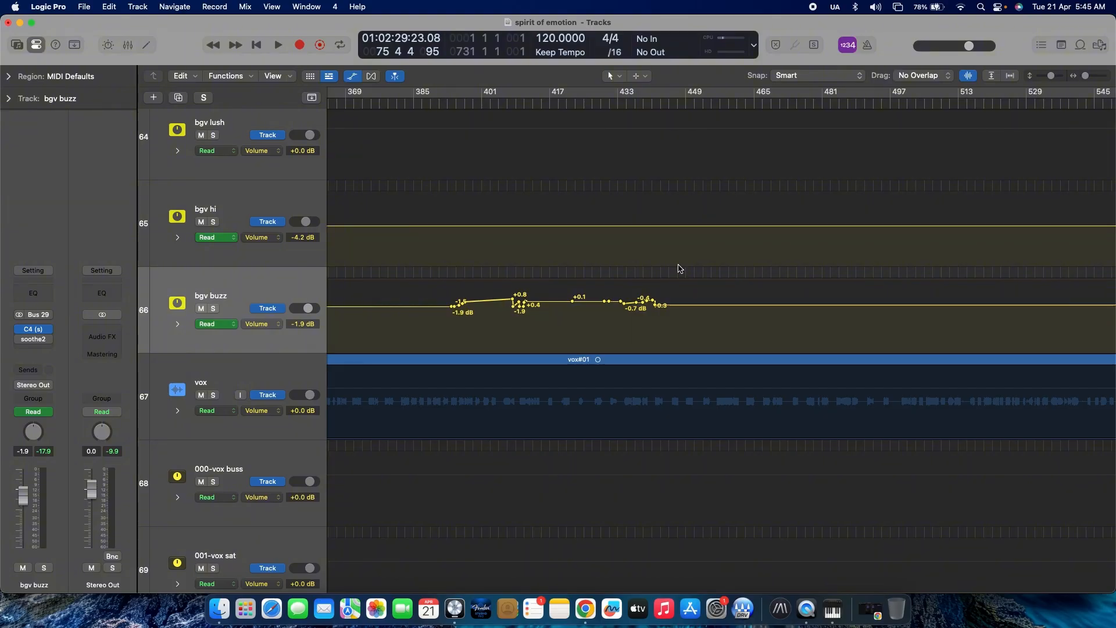
click(264, 325)
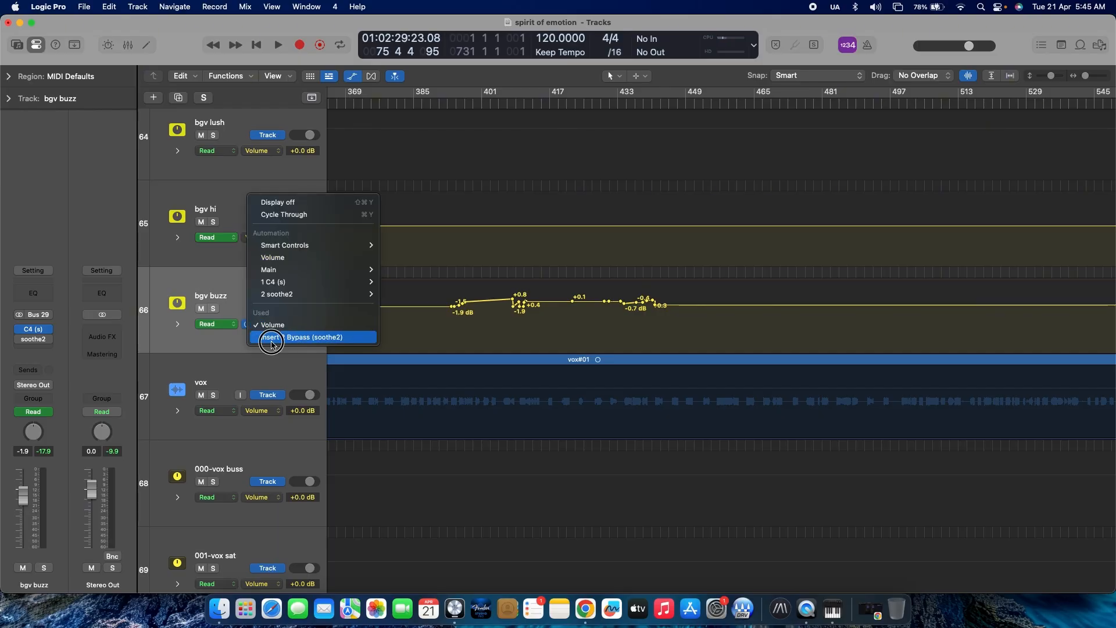
click(271, 339)
scroll(469, 311, left, 10)
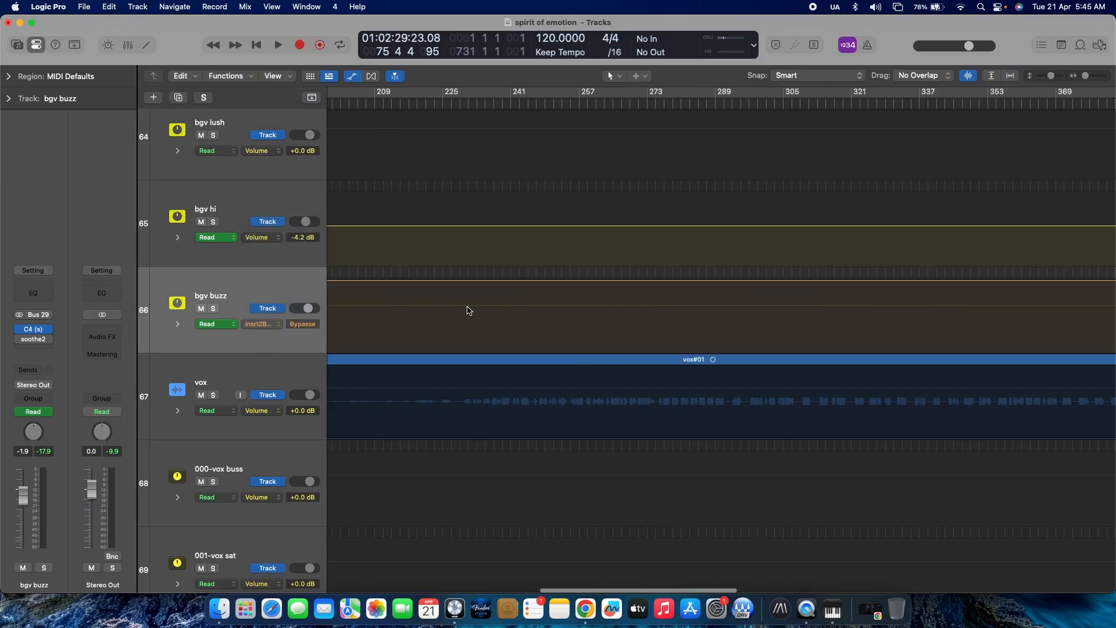
scroll(469, 311, left, 13)
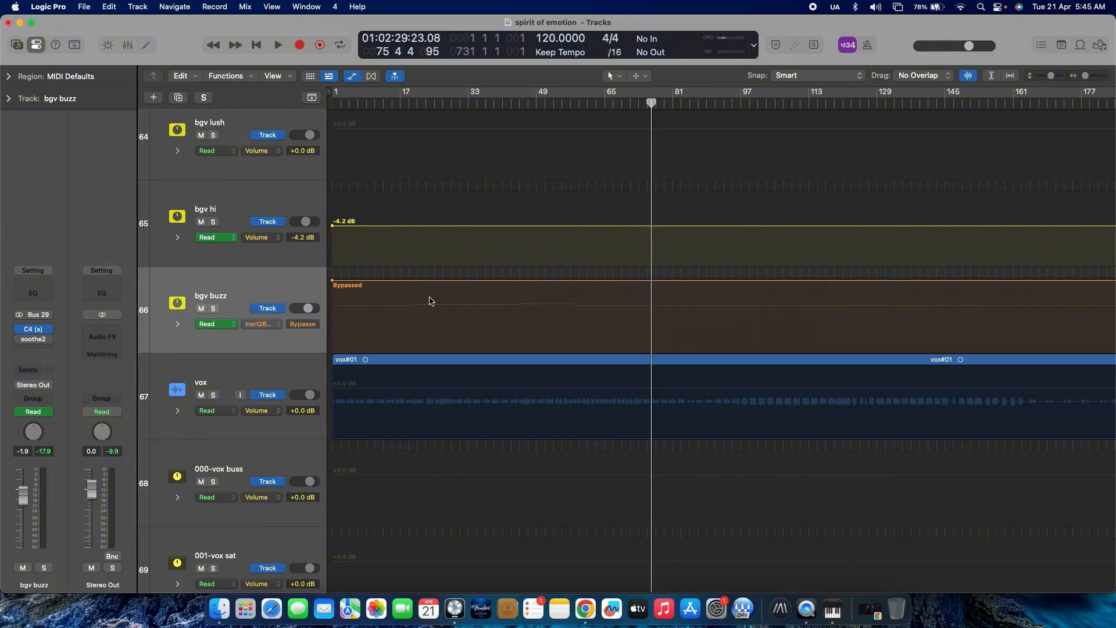
scroll(419, 297, right, 1)
scroll(419, 297, right, 20)
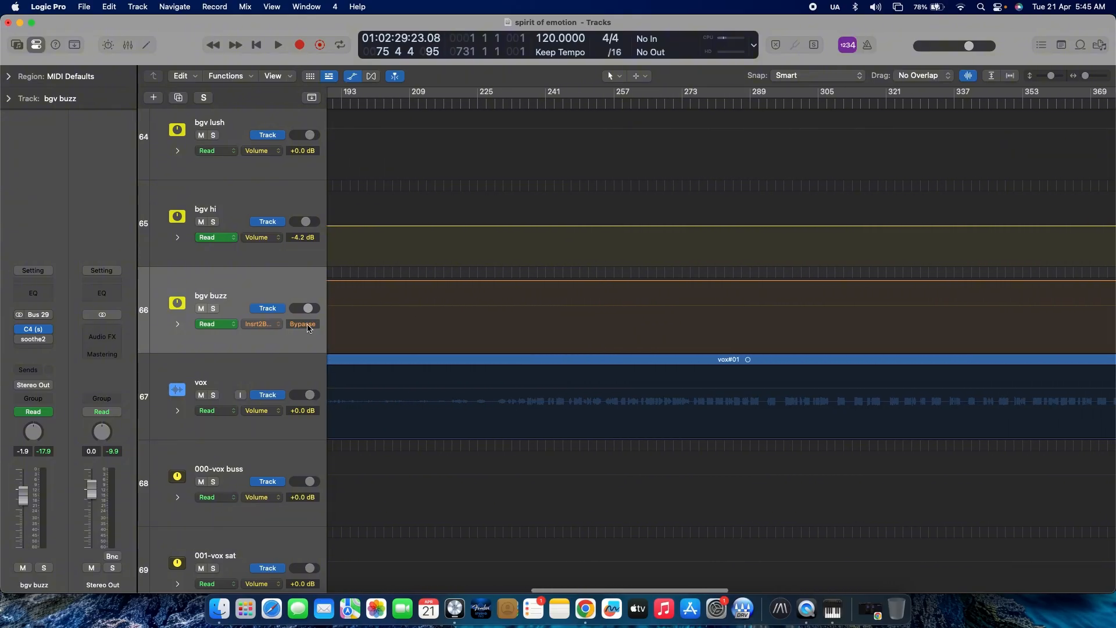
Set the bgv buzz lane back to Volume automation and fit the whole song in view
click(256, 327)
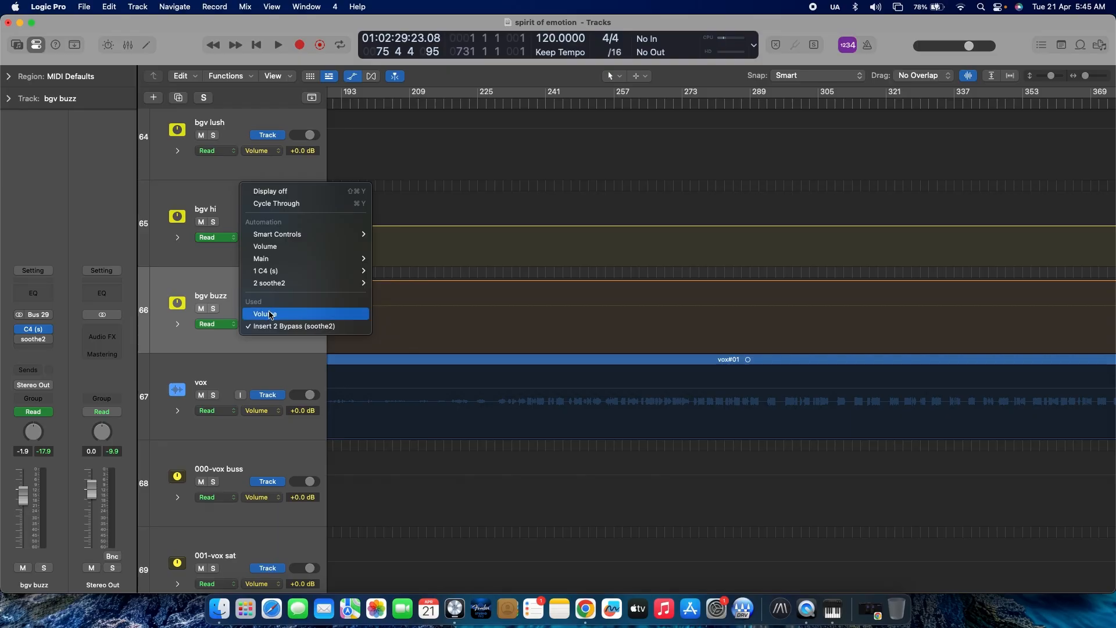
click(480, 293)
scroll(506, 289, right, 20)
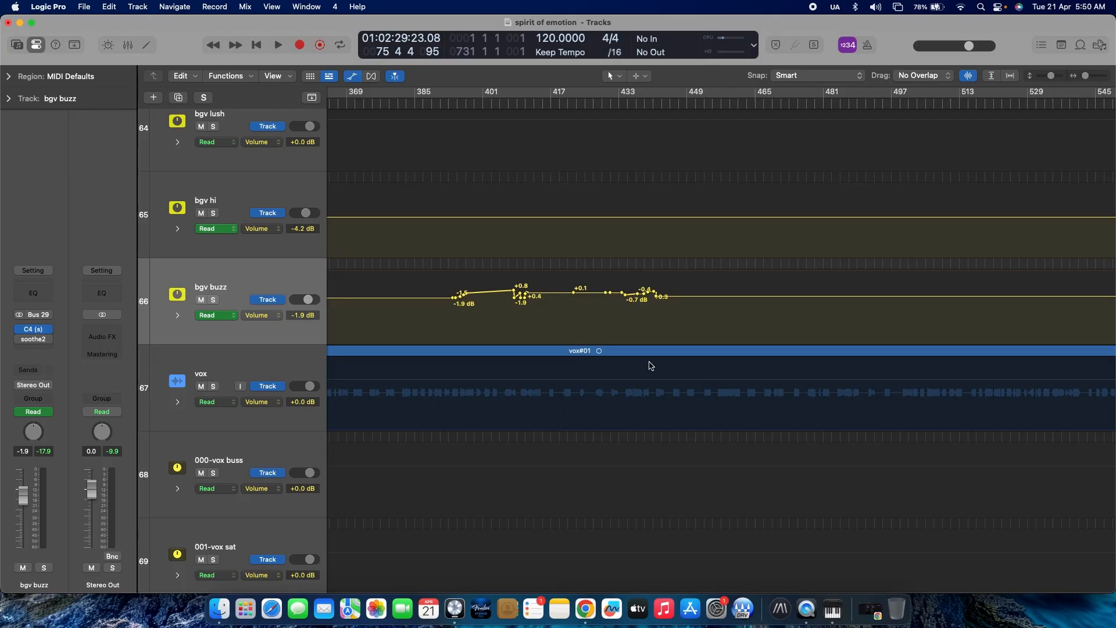
key(z)
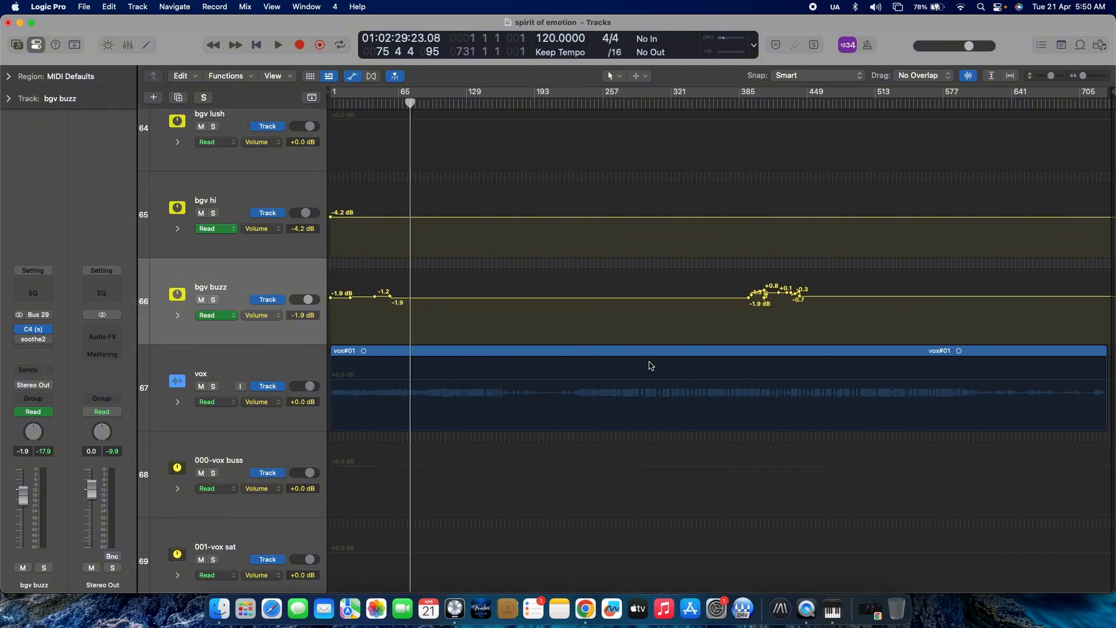
Examine the automation lanes of the background vocals, pads, synths, piano, bass and drum tracks up to the snare tracks
scroll(650, 365, up, 10)
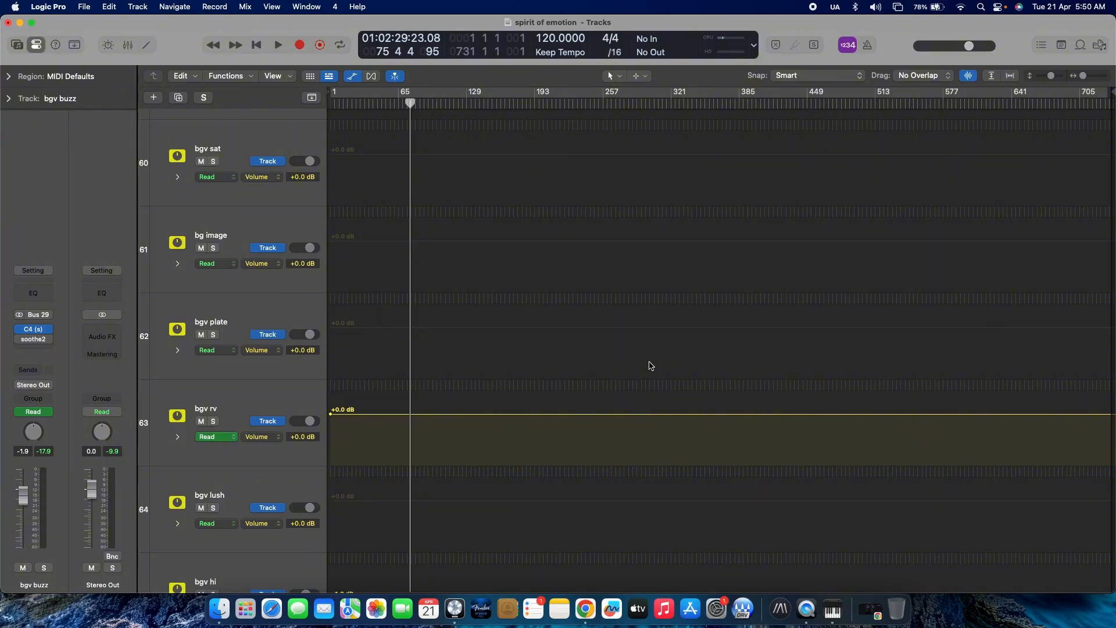
scroll(650, 365, up, 20)
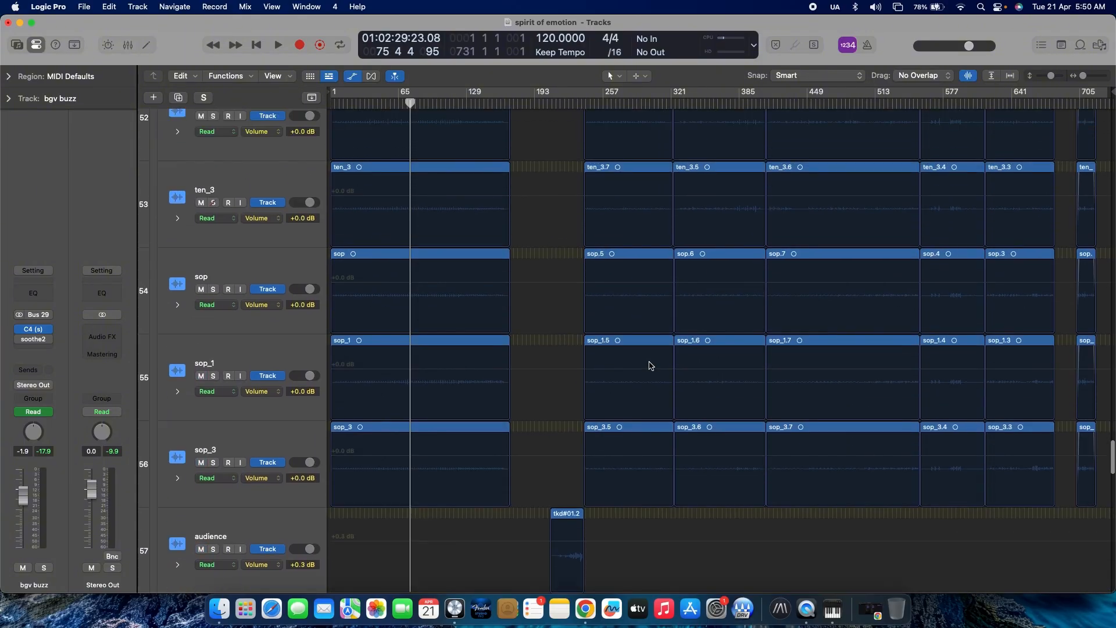
scroll(650, 374, up, 18)
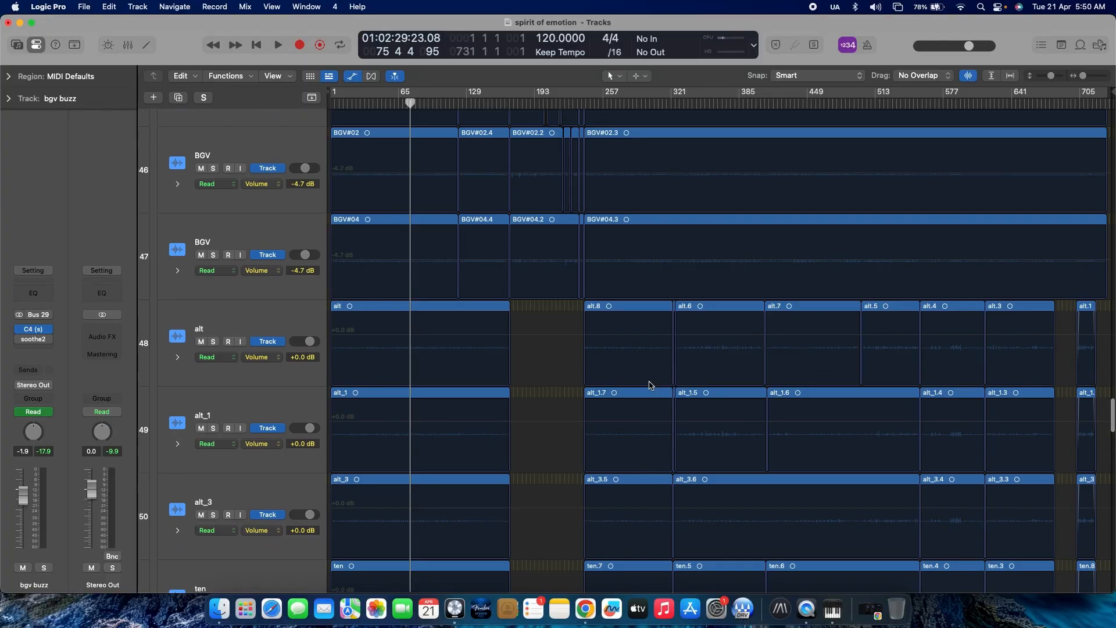
scroll(650, 385, up, 15)
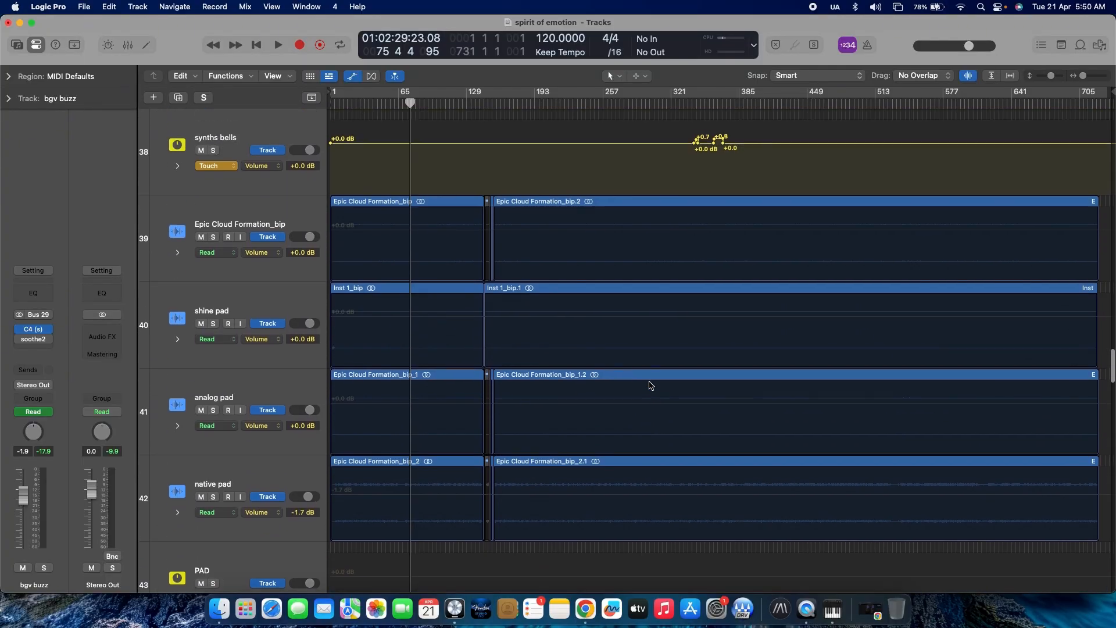
scroll(650, 385, up, 4)
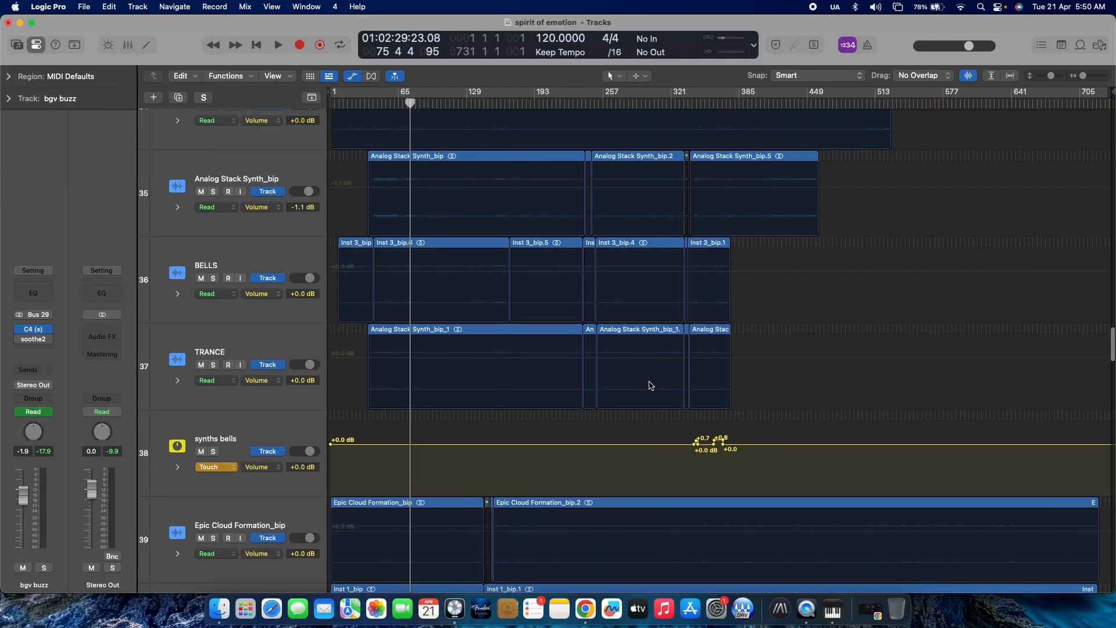
scroll(650, 386, up, 9)
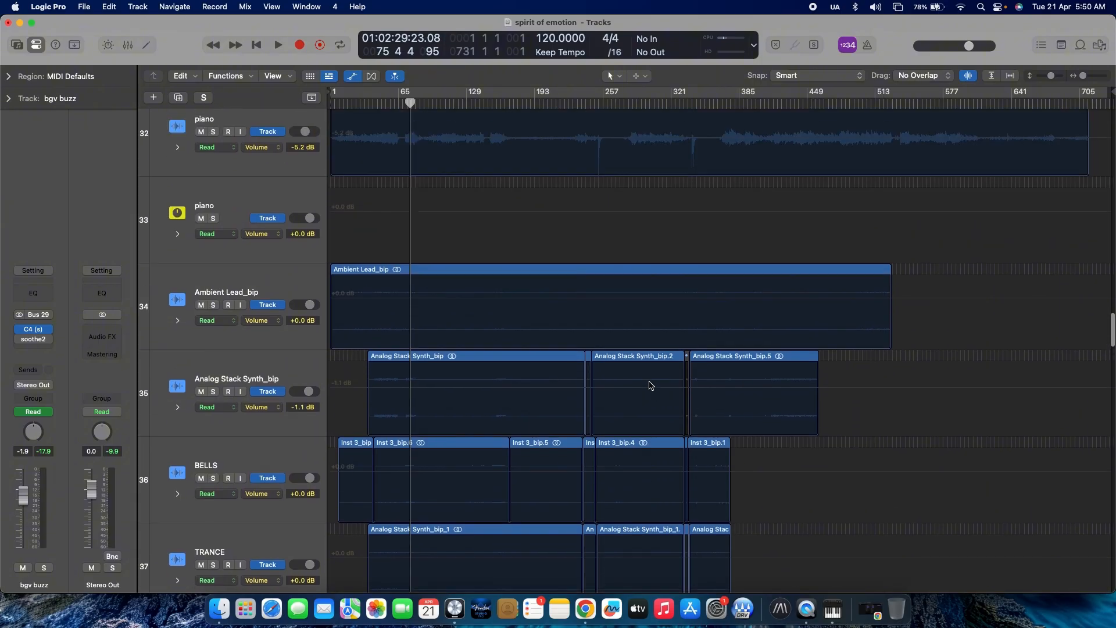
scroll(650, 385, up, 7)
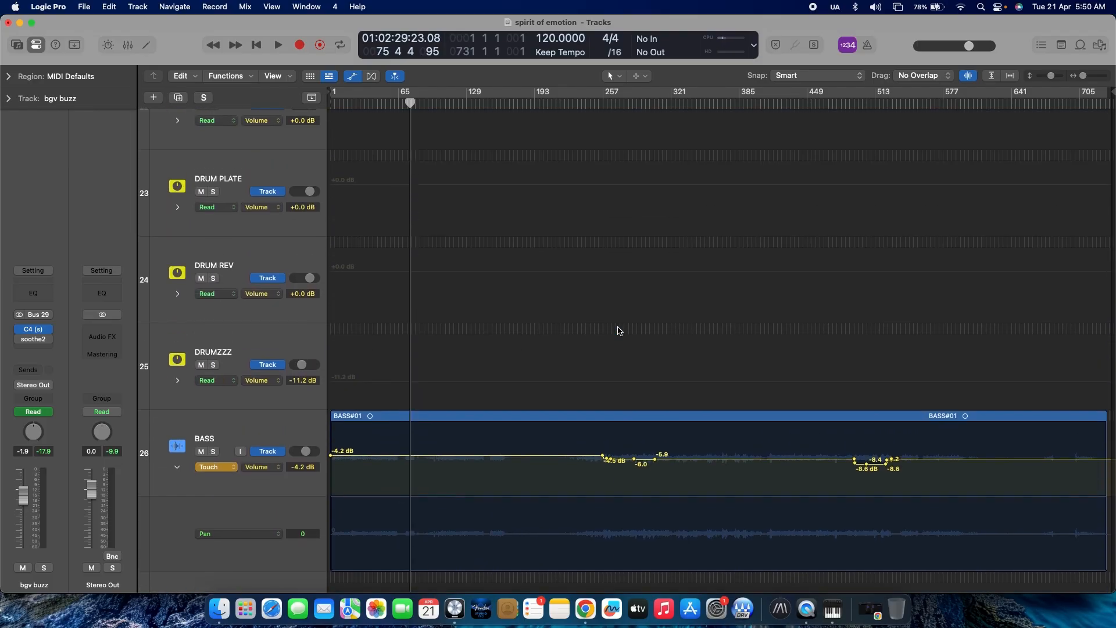
scroll(618, 331, up, 10)
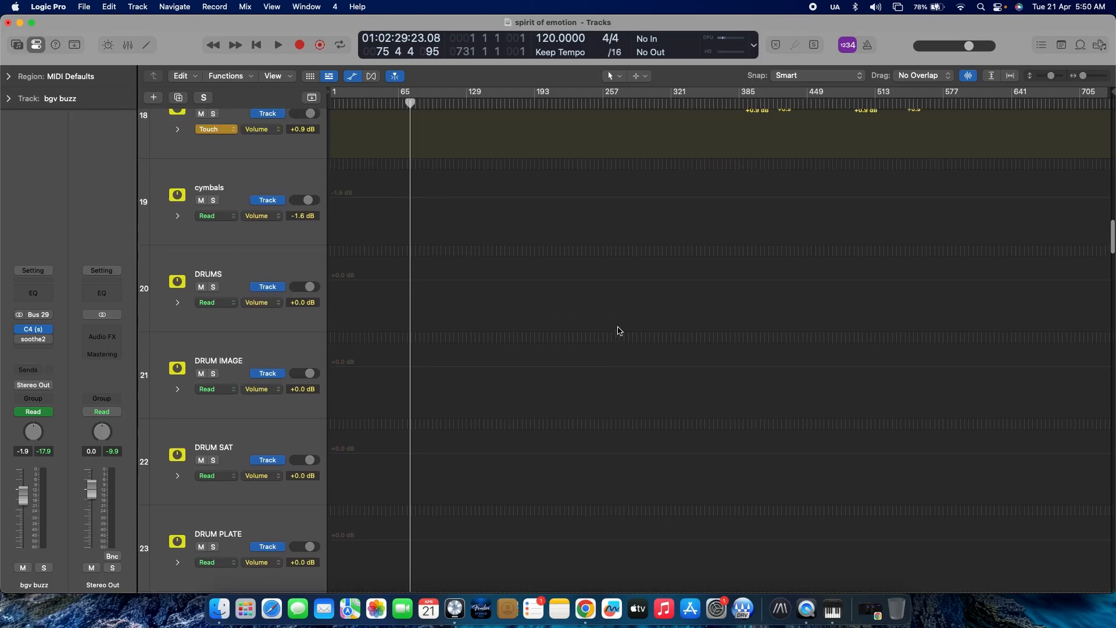
scroll(619, 331, up, 10)
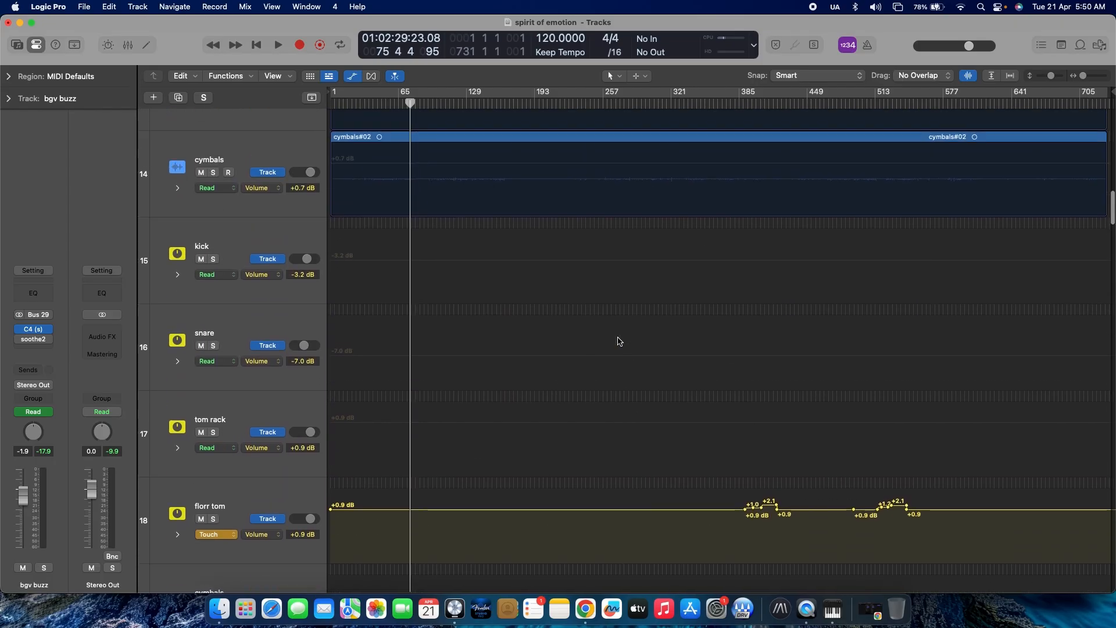
scroll(619, 384, up, 15)
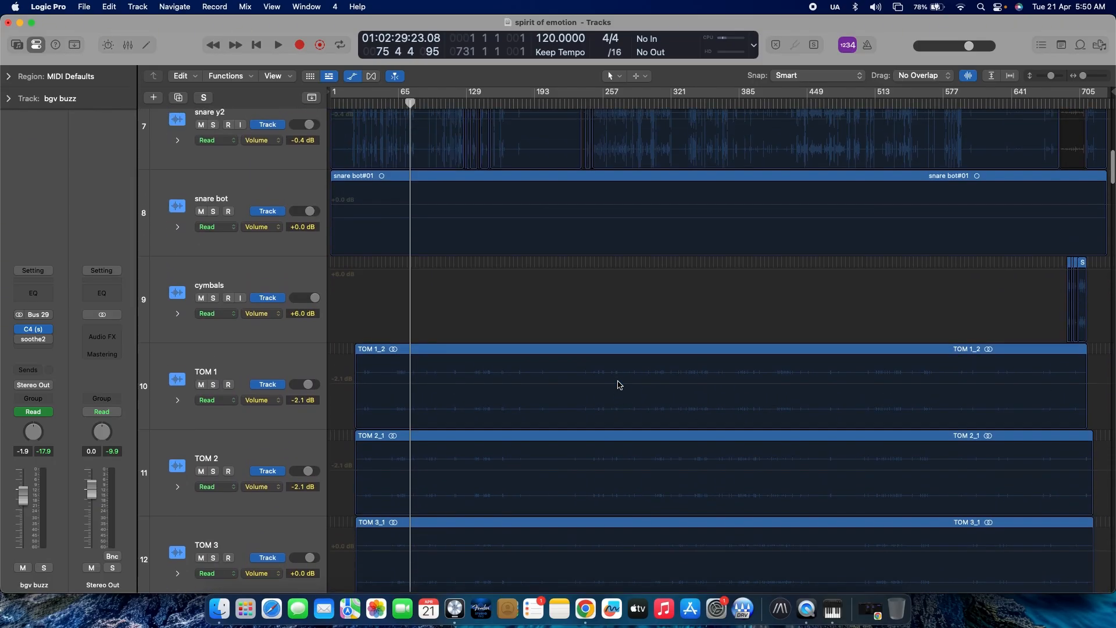
Examine the automation lanes from the tom tracks down to the floor tom and the cymbals below it
scroll(618, 383, down, 18)
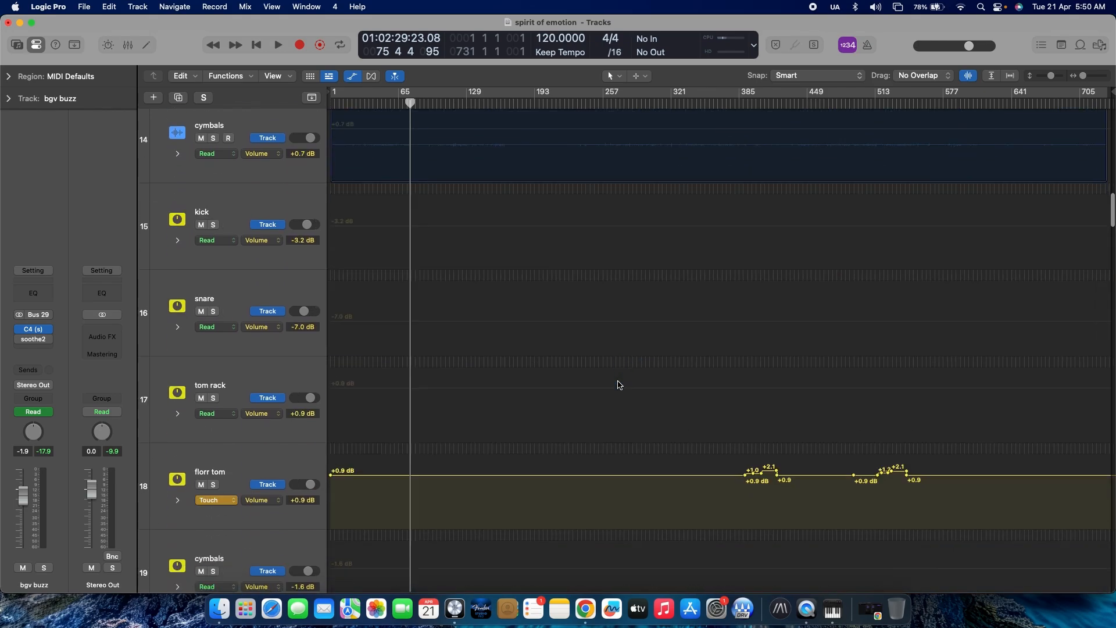
scroll(618, 384, down, 8)
scroll(618, 385, down, 8)
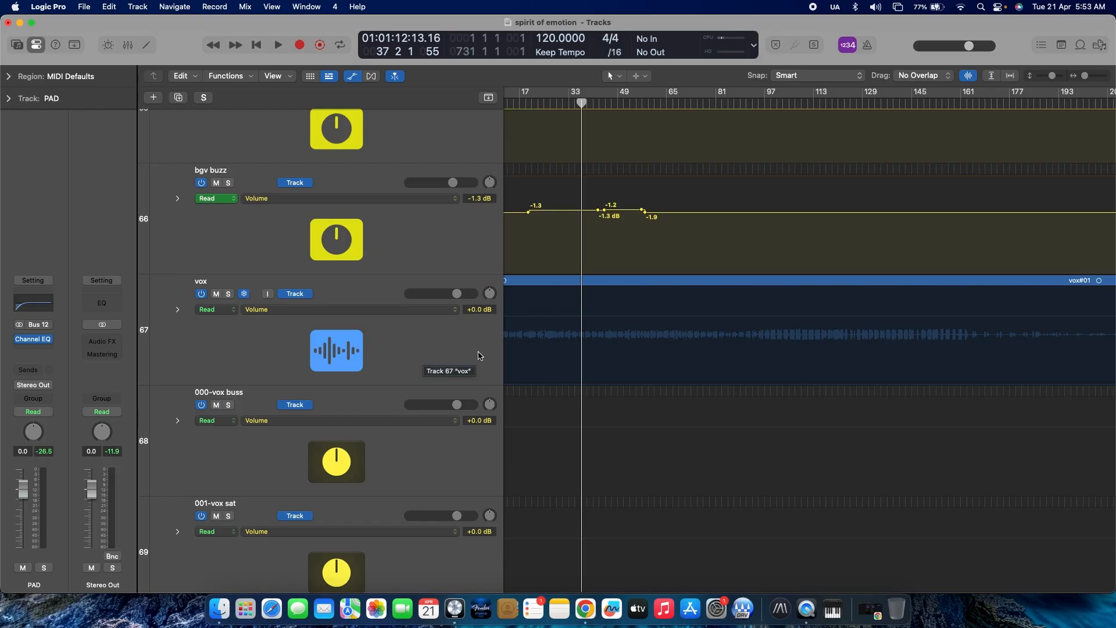
Show the bgv buzz volume automation across the whole song and narrow the track headers
scroll(524, 365, left, 3)
scroll(523, 366, up, 5)
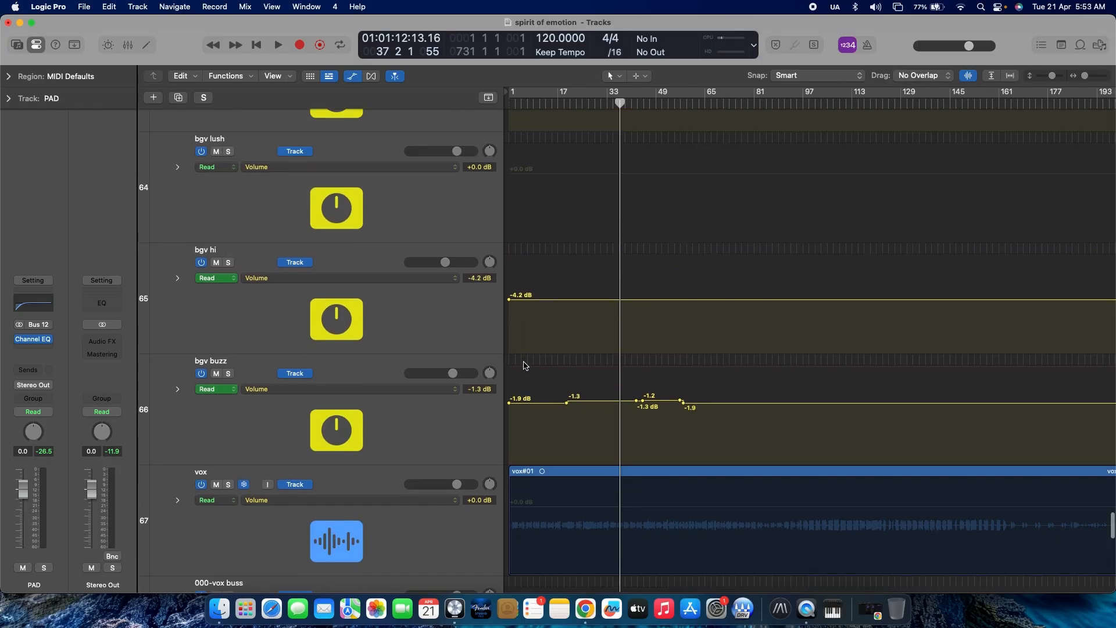
scroll(524, 365, down, 3)
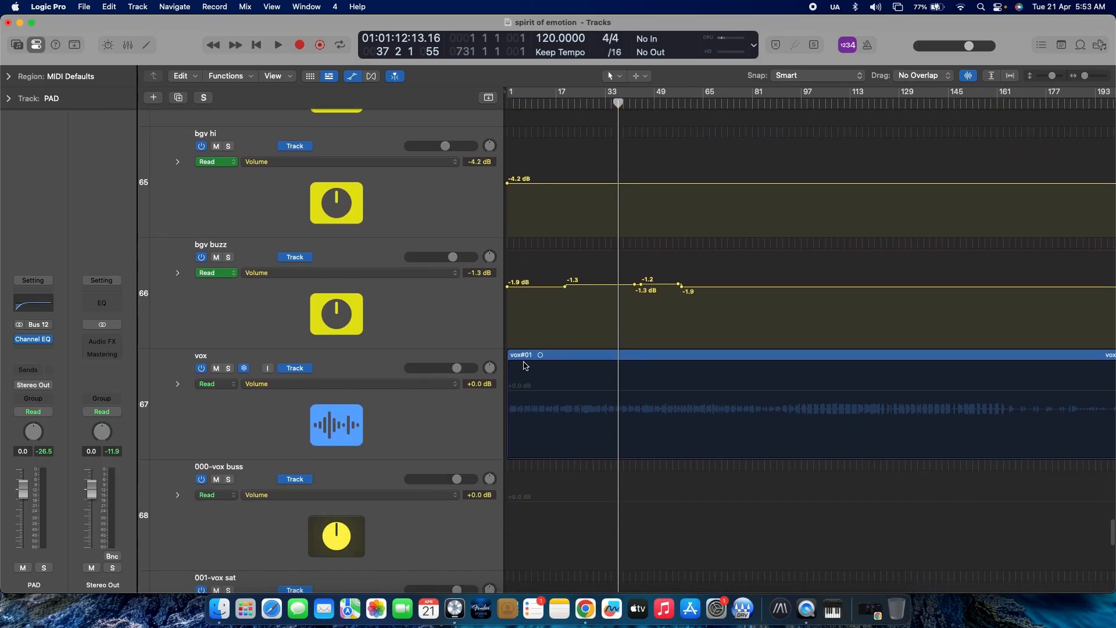
scroll(524, 365, down, 5)
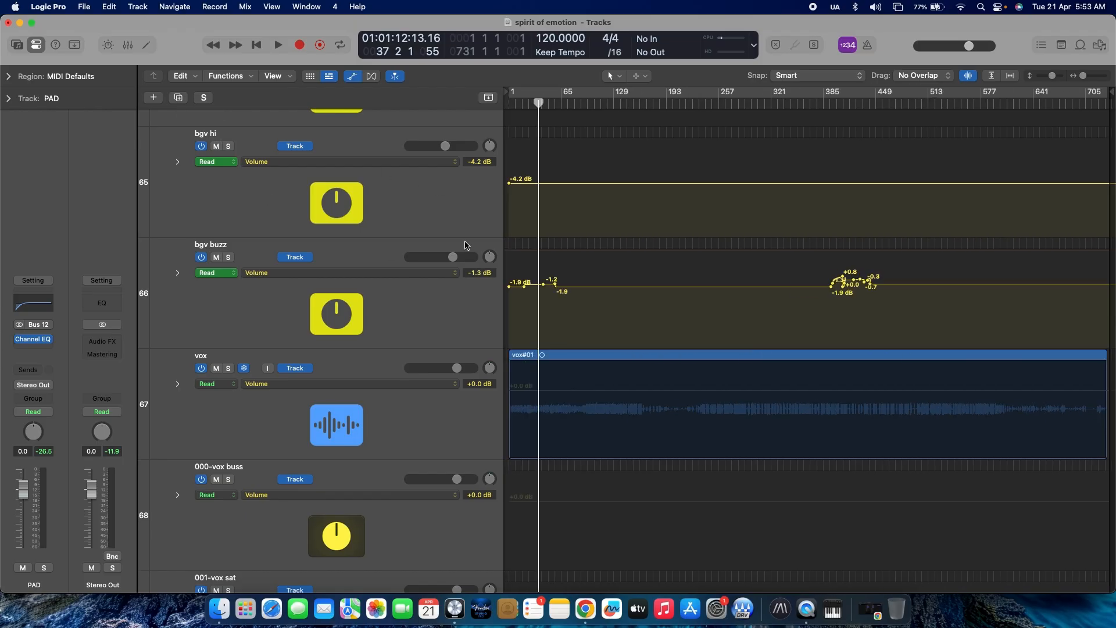
drag(506, 242, 454, 244)
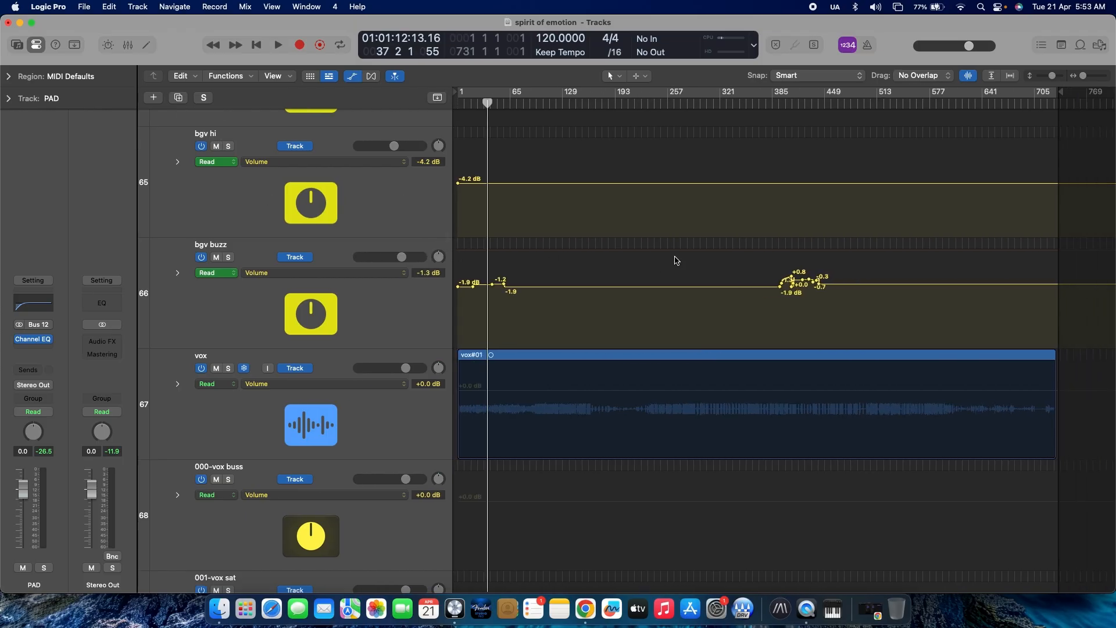
Solo the bgv buzz track and play it from about bar 358, ahead of its cluster of volume changes
click(750, 103)
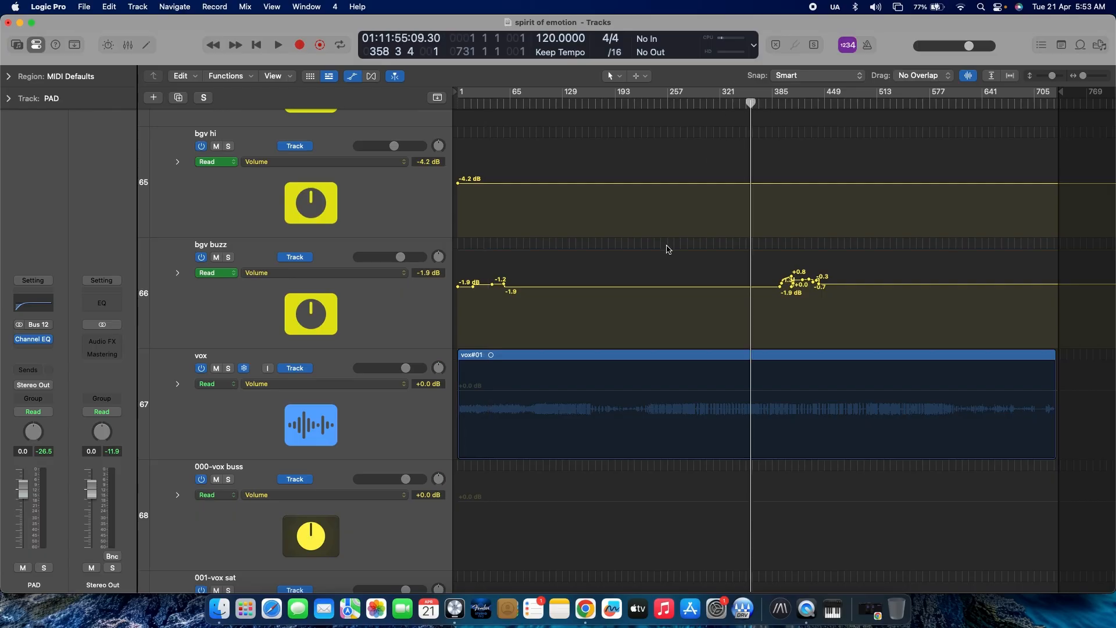
scroll(647, 320, up, 5)
scroll(630, 389, down, 5)
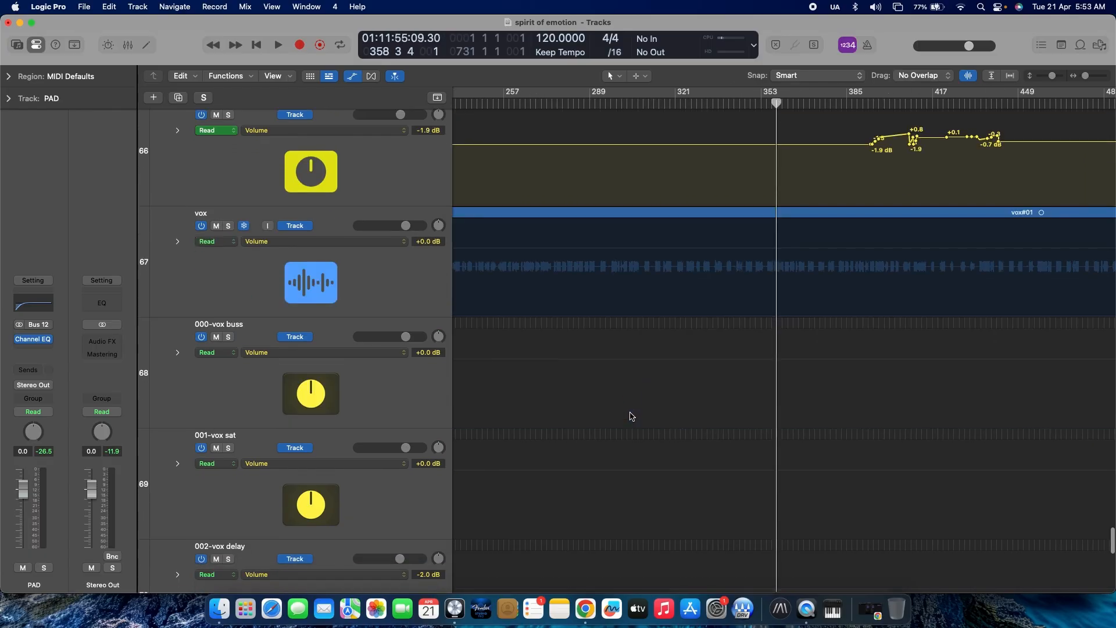
scroll(631, 416, down, 3)
scroll(630, 416, up, 5)
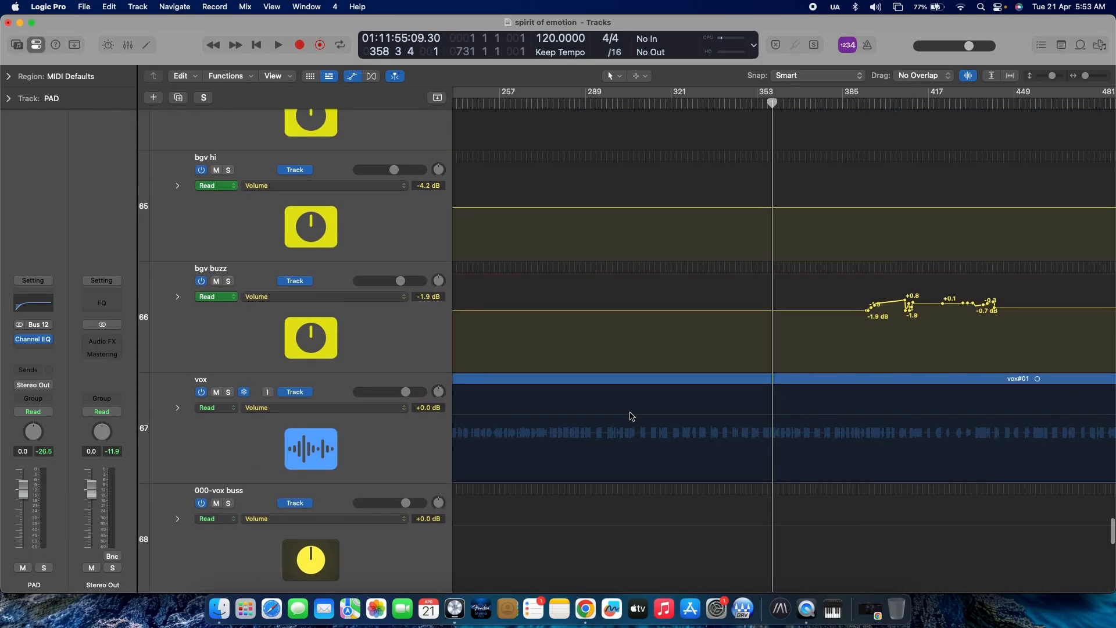
scroll(631, 416, down, 2)
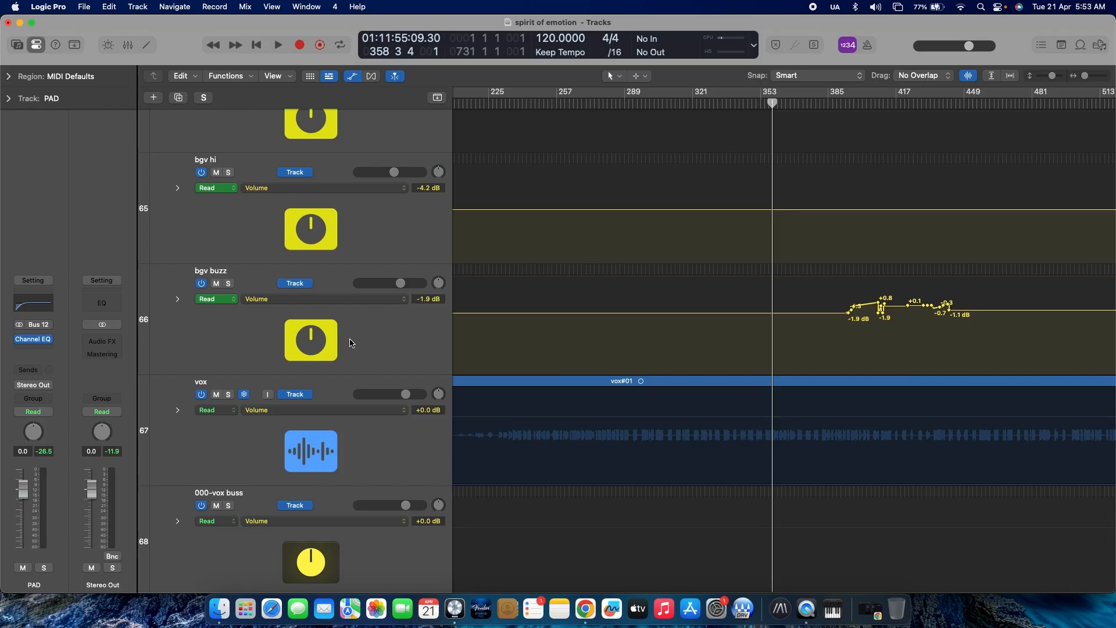
click(228, 284)
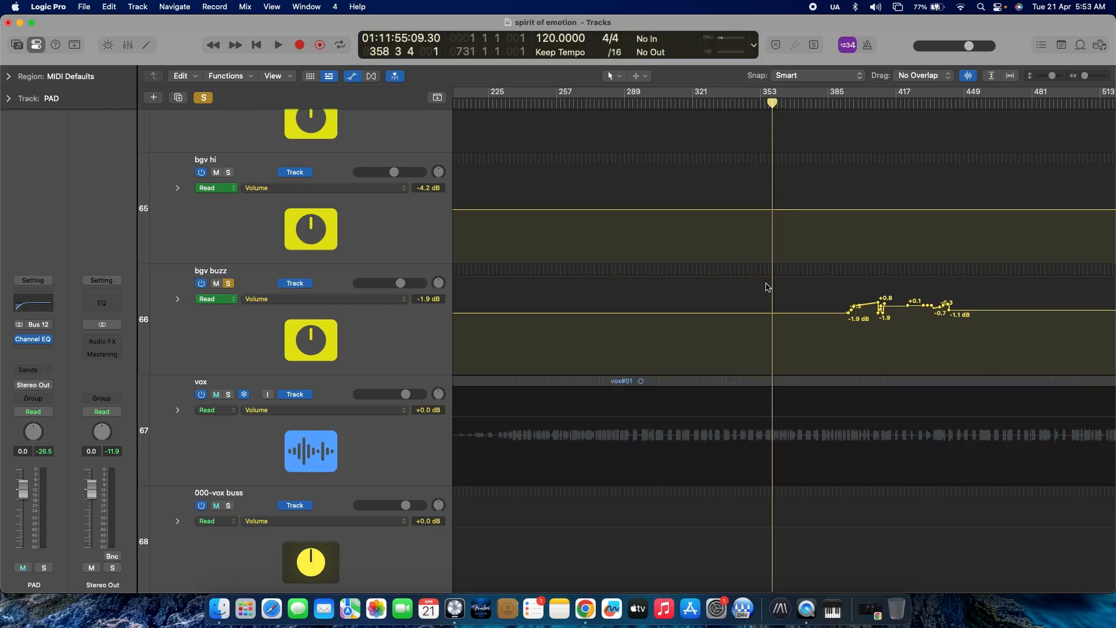
key(space)
scroll(765, 287, right, 5)
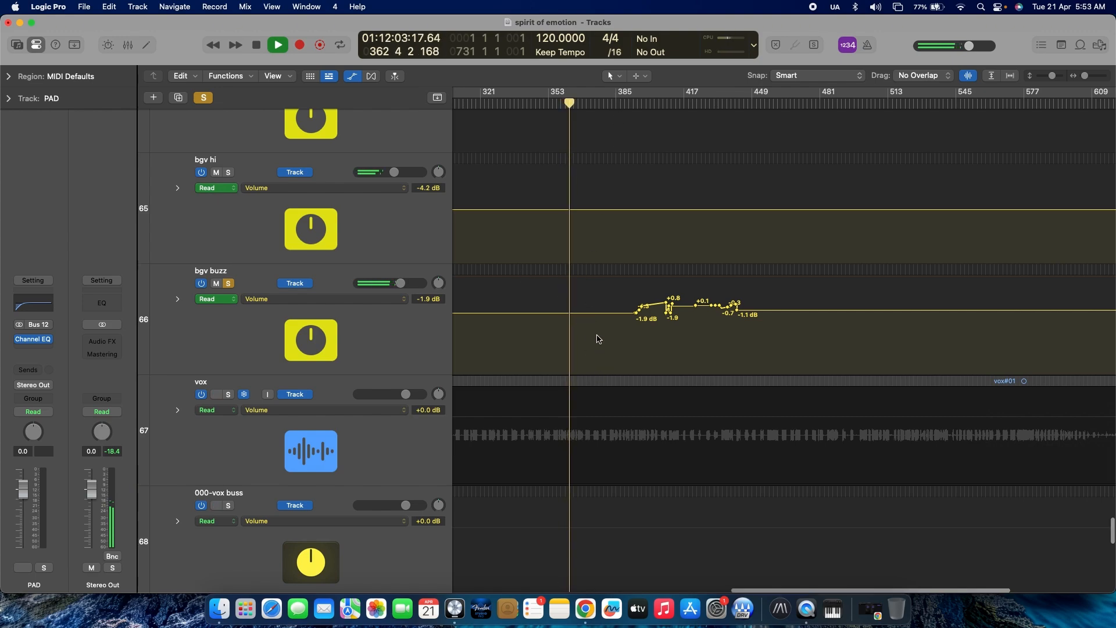
Mute the SNARE t track and stop playback
scroll(597, 339, up, 15)
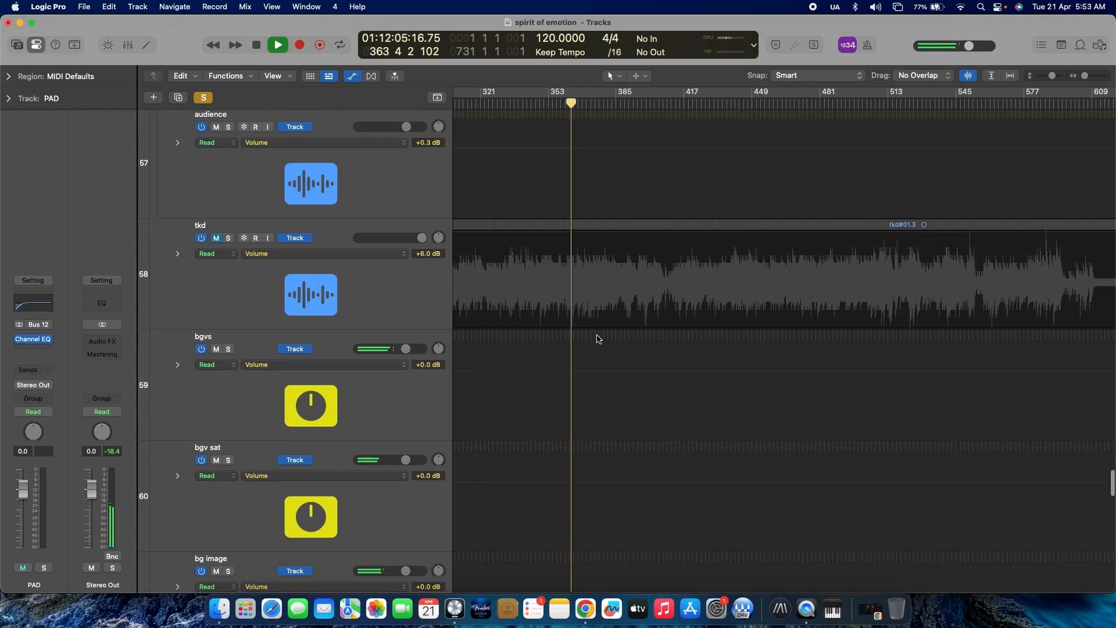
scroll(598, 340, up, 15)
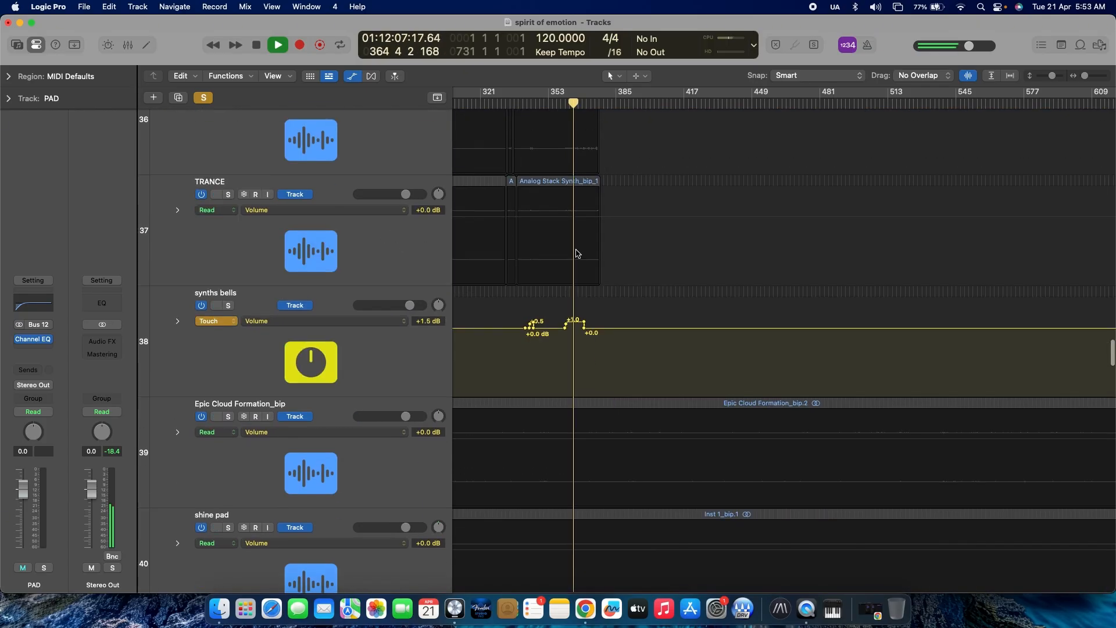
scroll(577, 253, up, 15)
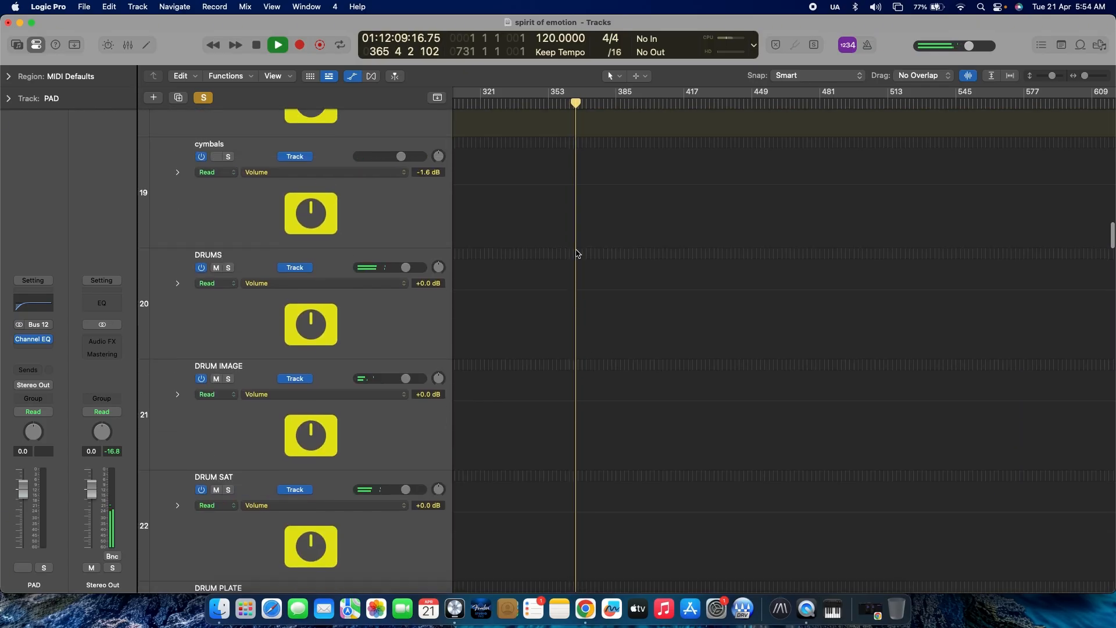
scroll(577, 253, up, 15)
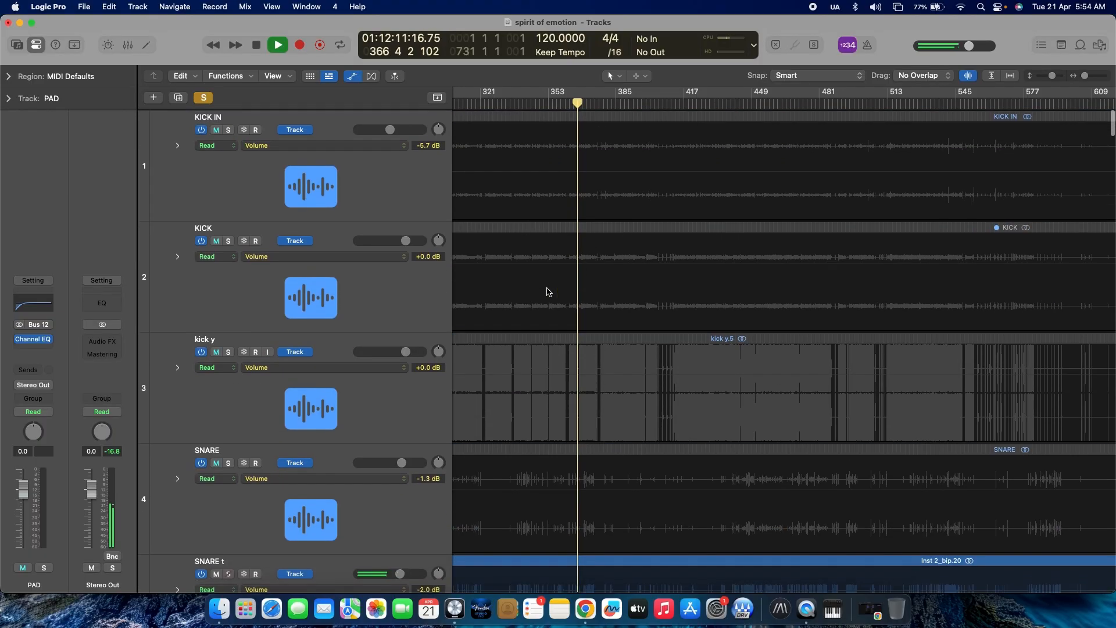
scroll(547, 292, down, 3)
click(216, 430)
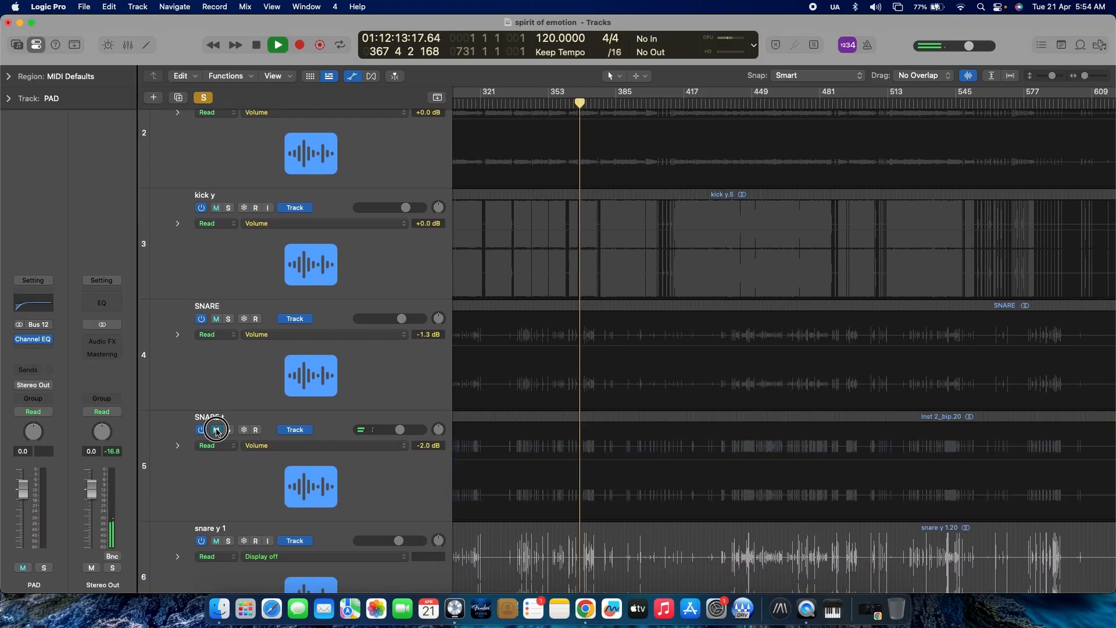
key(space)
Return to the bgv buzz track and narrow the channel strip inspector and track headers to widen the timeline
scroll(650, 439, down, 18)
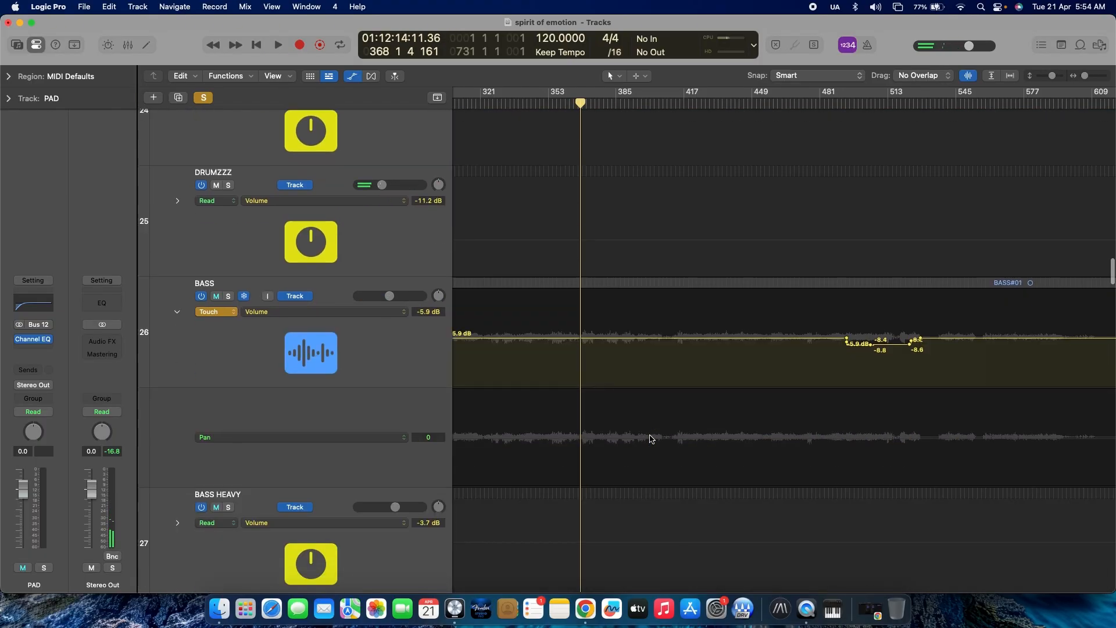
scroll(650, 439, down, 15)
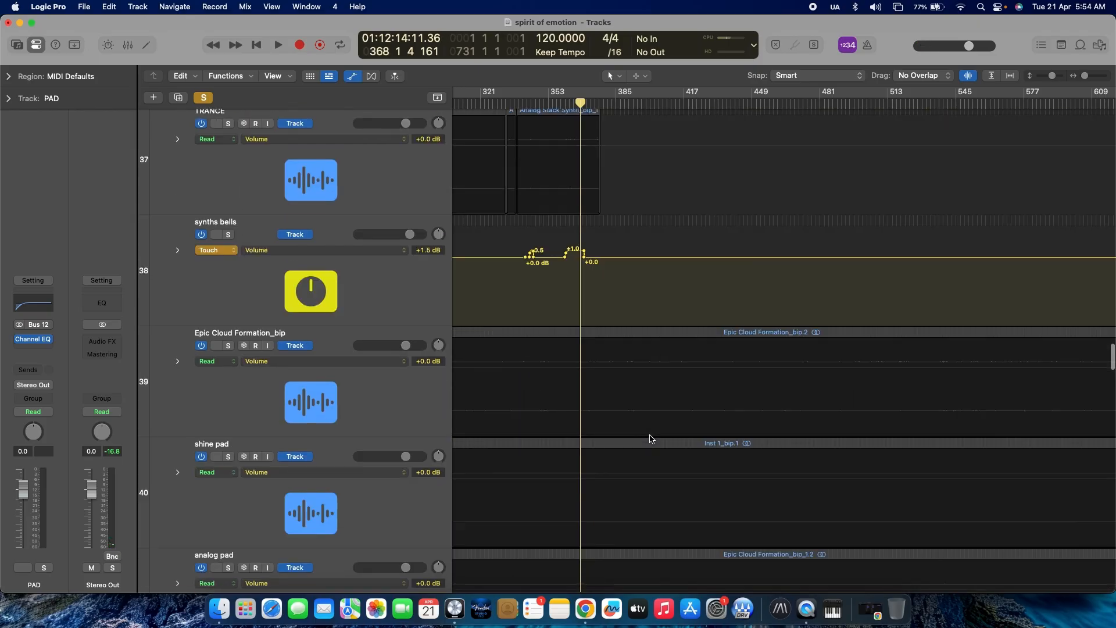
scroll(650, 439, down, 16)
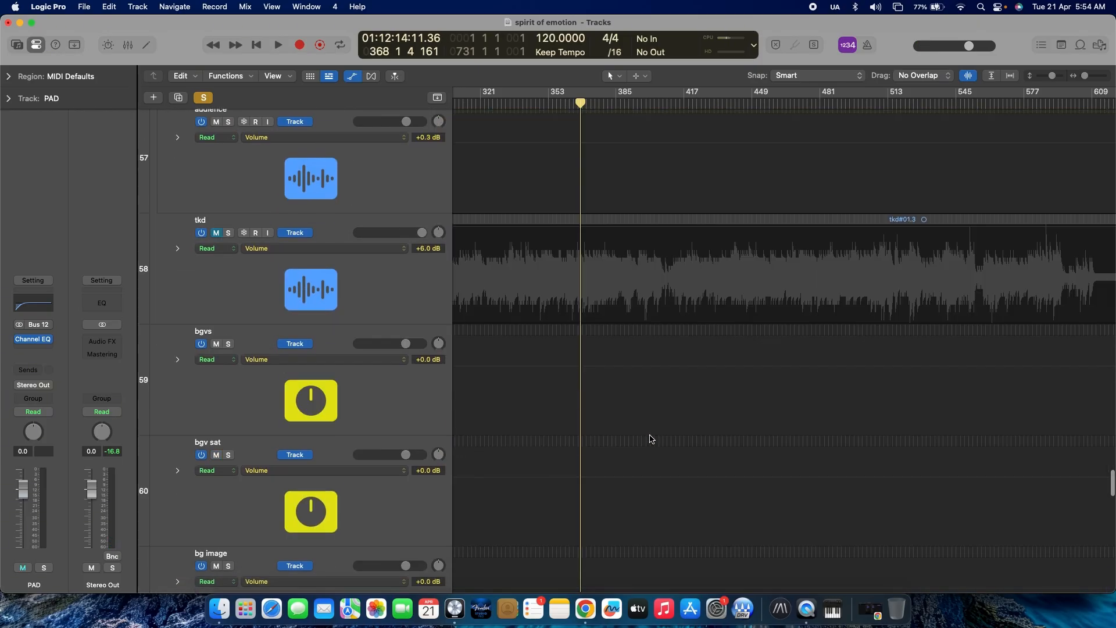
scroll(650, 439, down, 4)
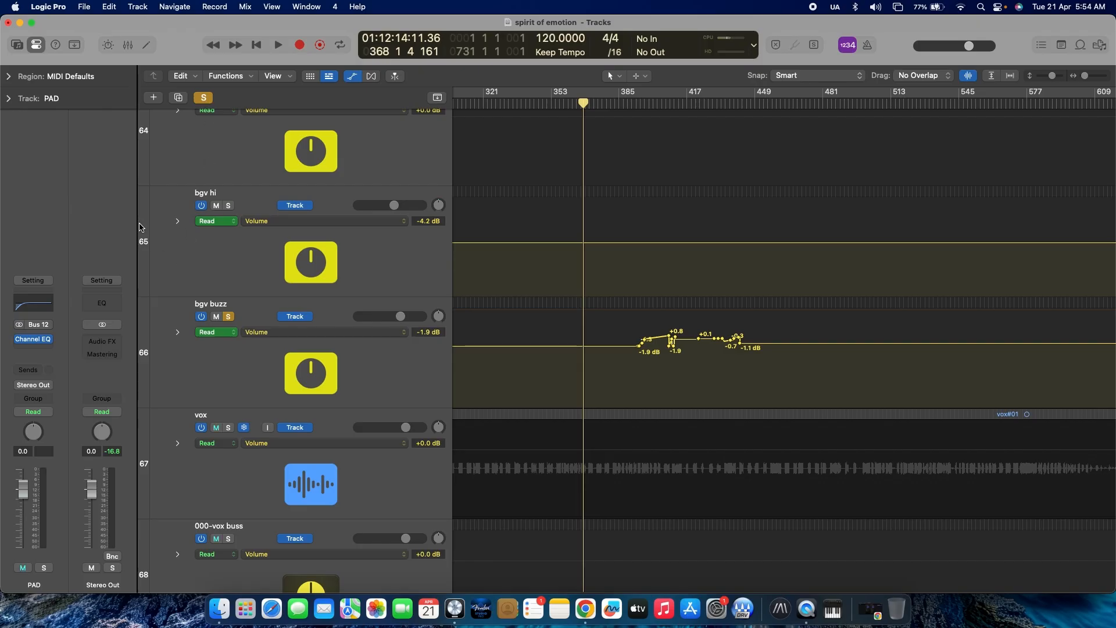
drag(138, 224, 111, 220)
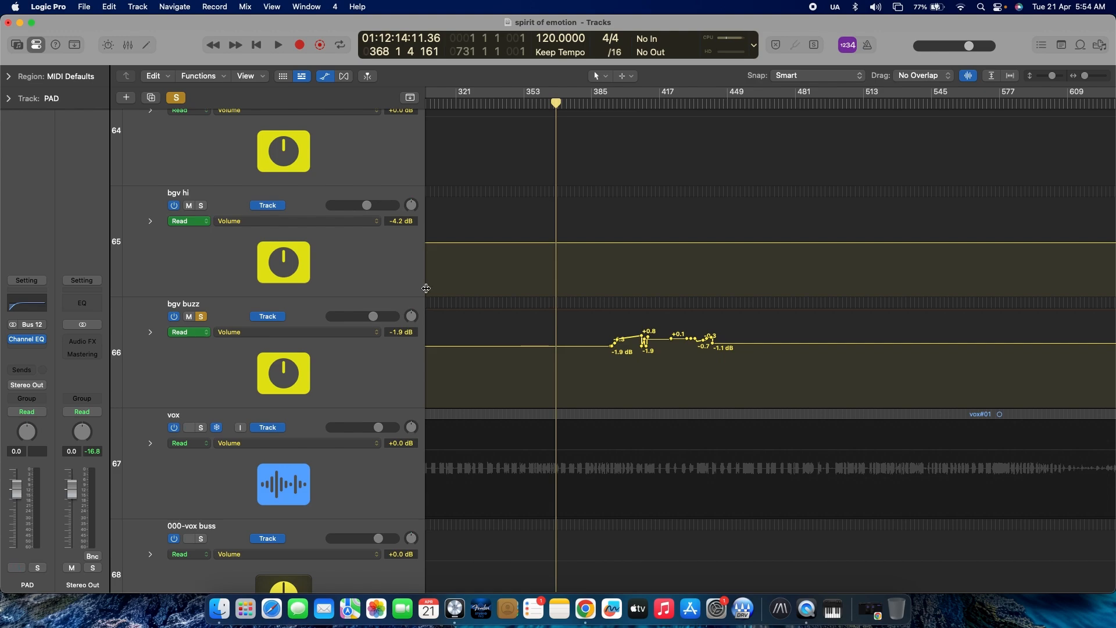
drag(427, 289, 385, 288)
Magnify the bgv buzz volume automation around bars 361 to 497
key(super+Right)
key(super+Right)
key(super+Right)
key(super+Right)
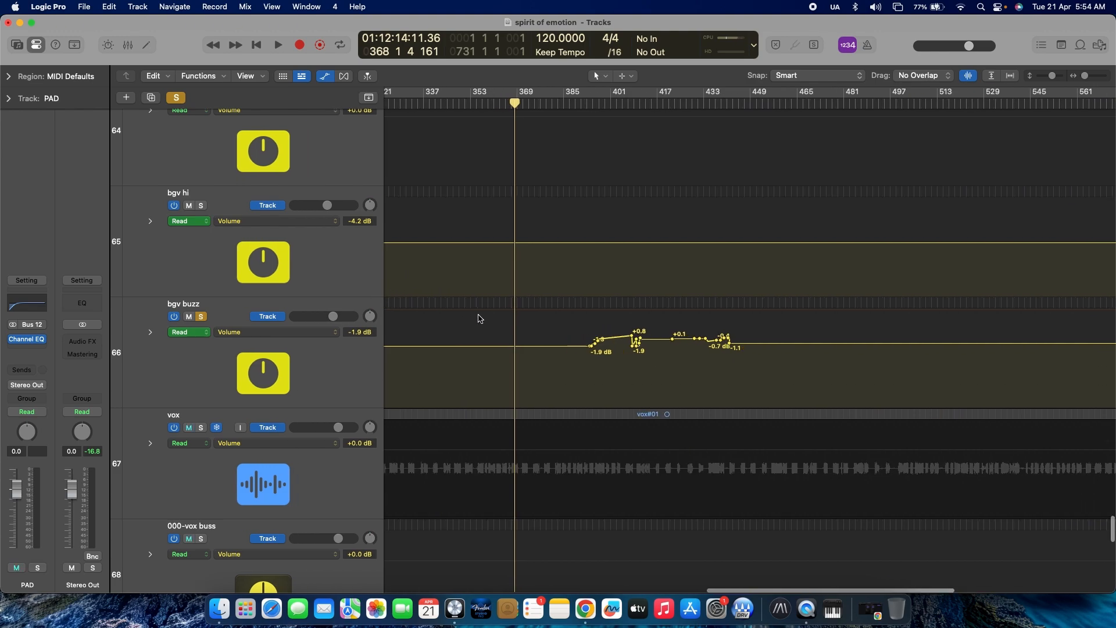
key(super+Left)
key(super+Left)
key(super+Left)
key(super+Left)
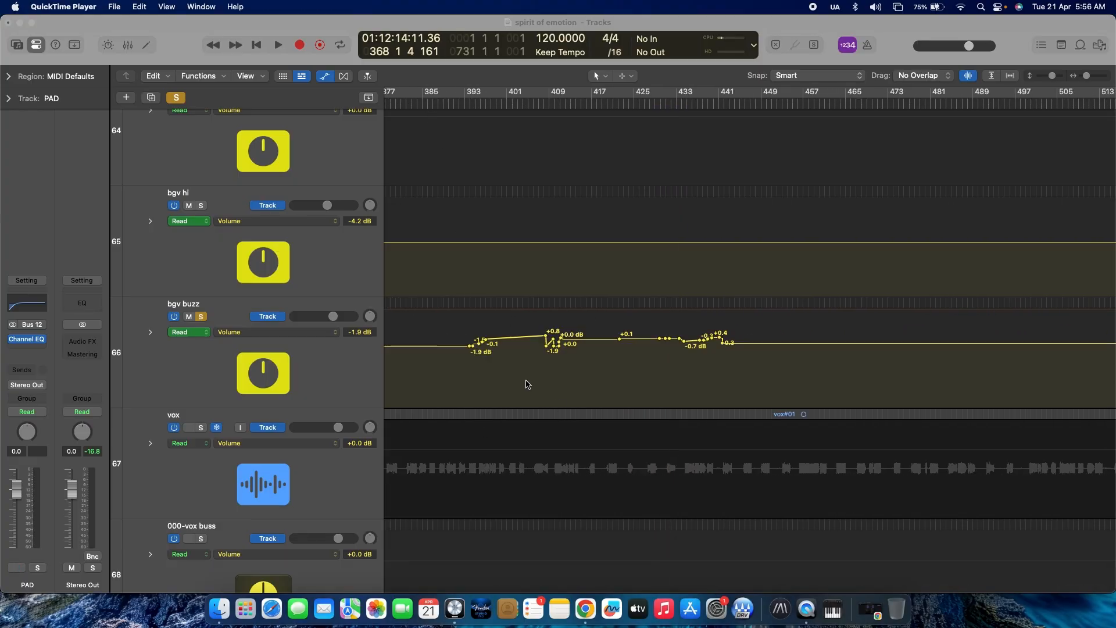
scroll(527, 383, left, 3)
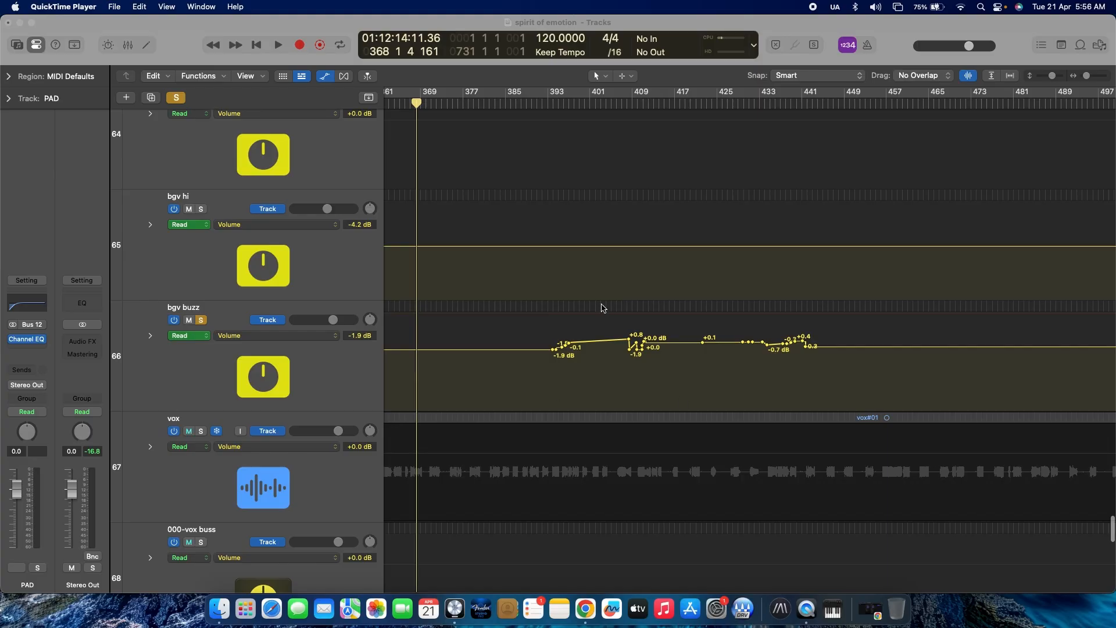
Select the bgv buzz track and play it from bar 383 through its volume rise, stopping at about bar 401
click(354, 382)
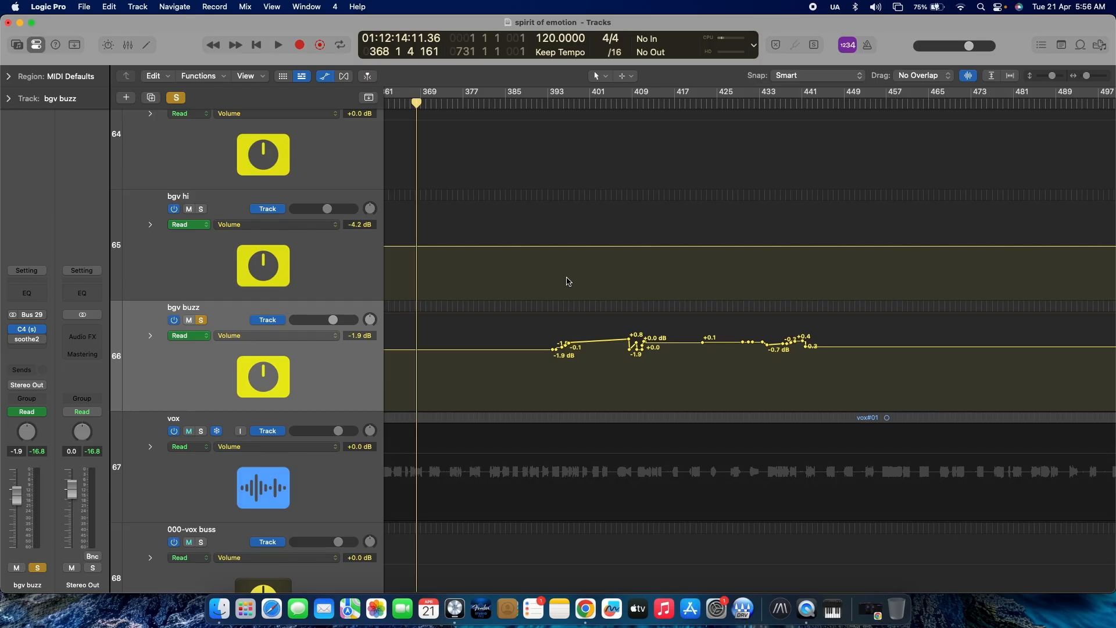
click(495, 105)
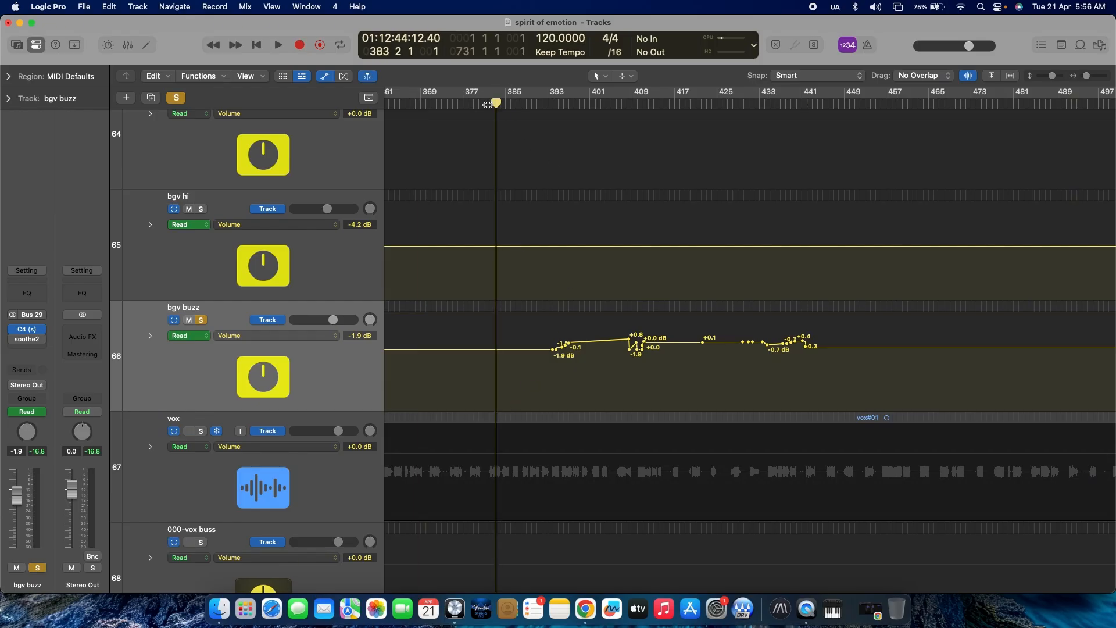
key(space)
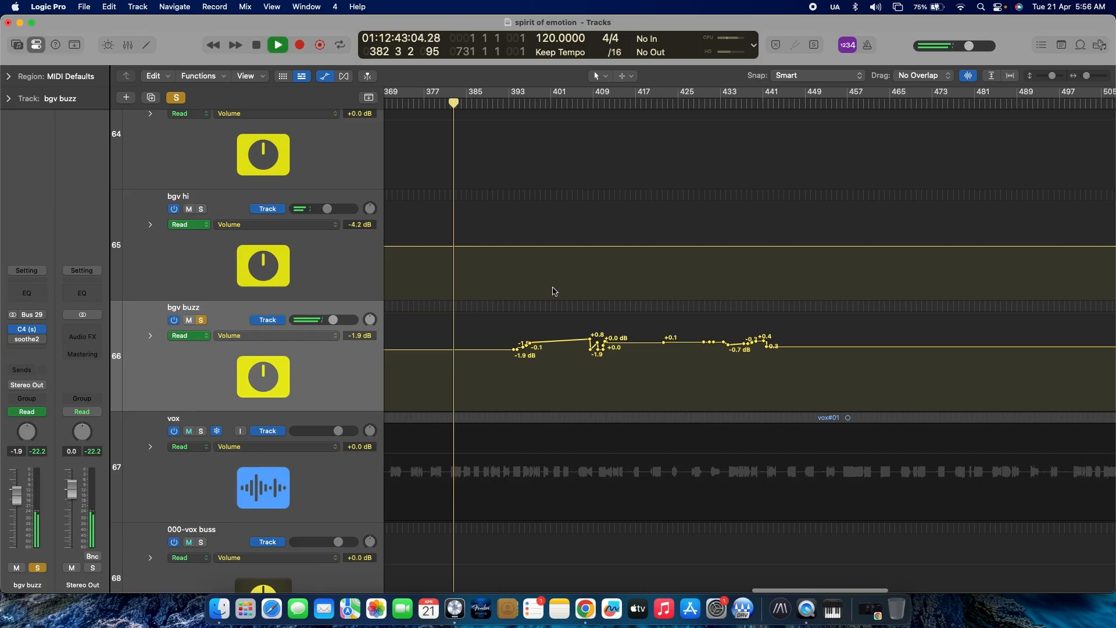
scroll(555, 292, right, 2)
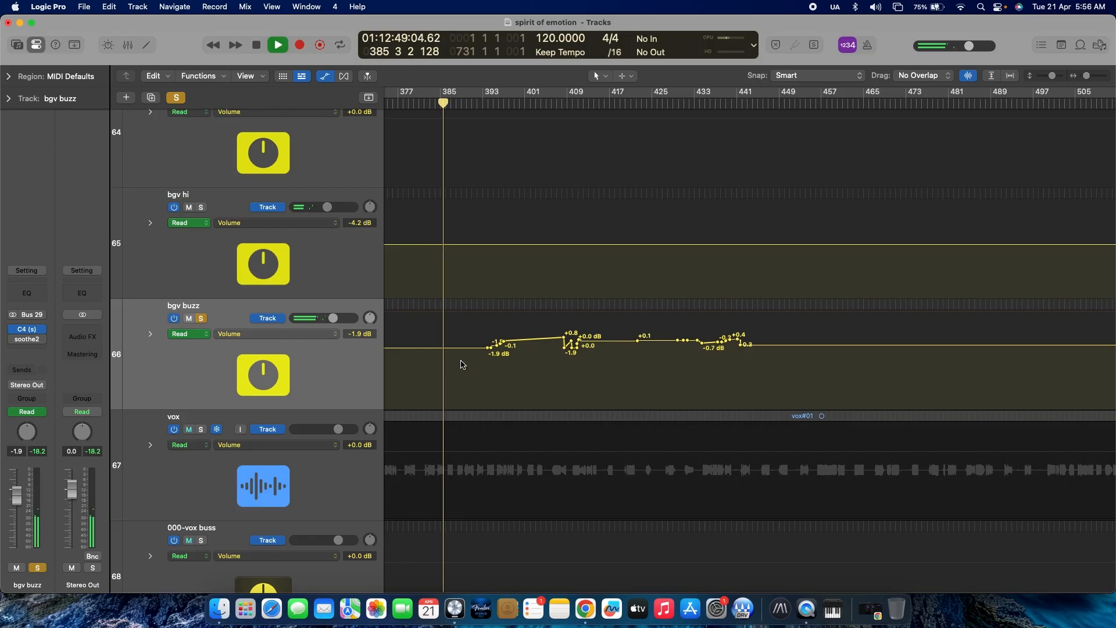
scroll(557, 374, down, 1)
scroll(557, 373, right, 1)
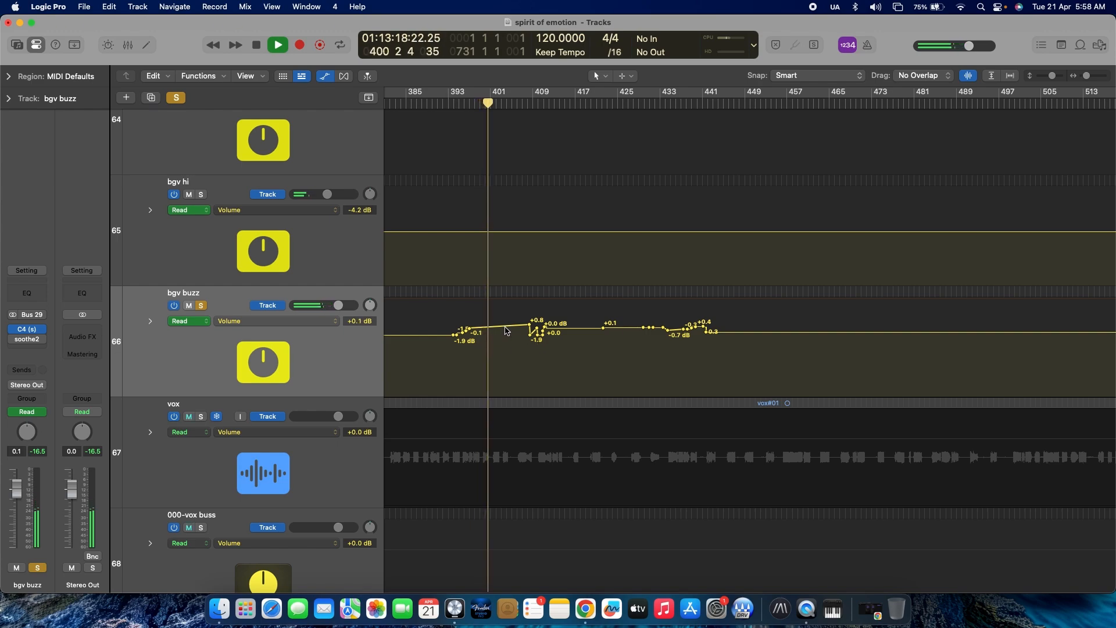
key(space)
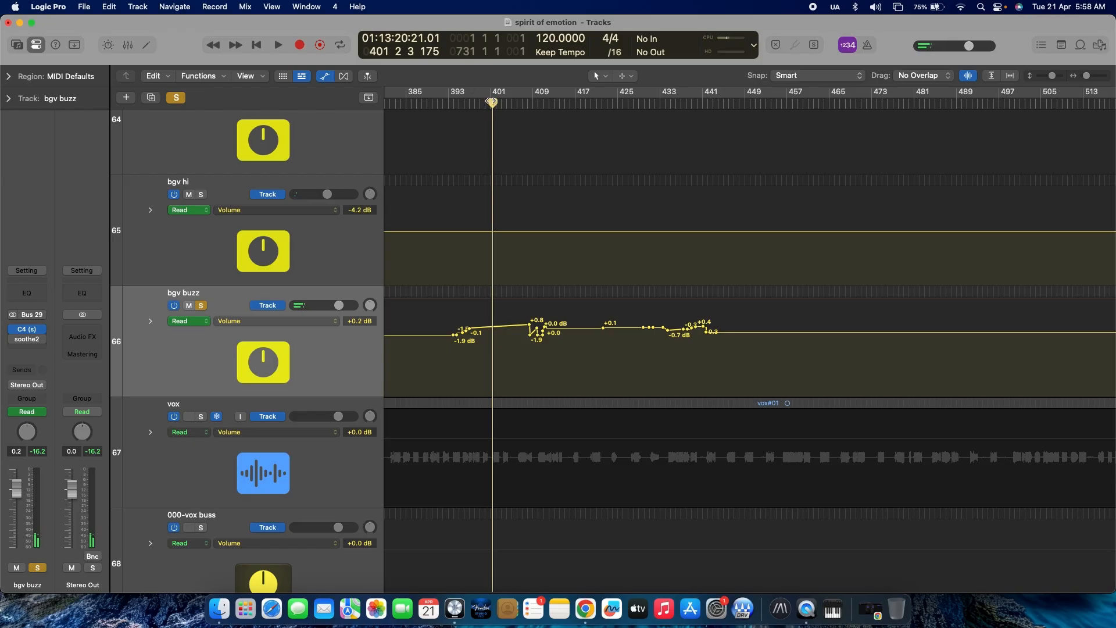
Place the playhead at bar 401 and resume playback of the soloed bgv buzz track
click(490, 102)
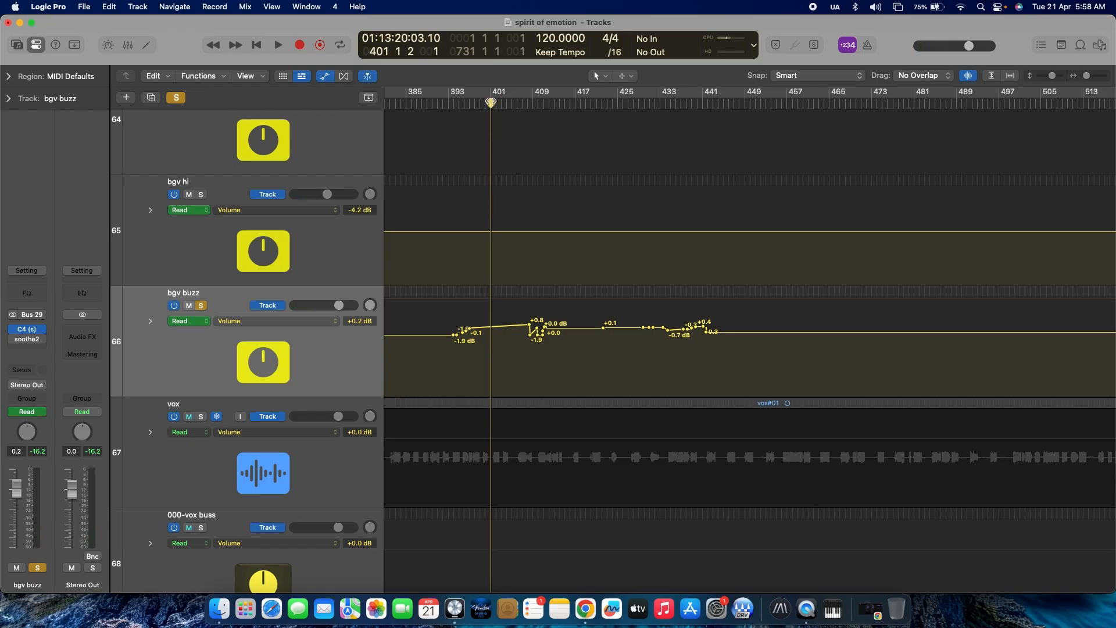
scroll(519, 494, down, 8)
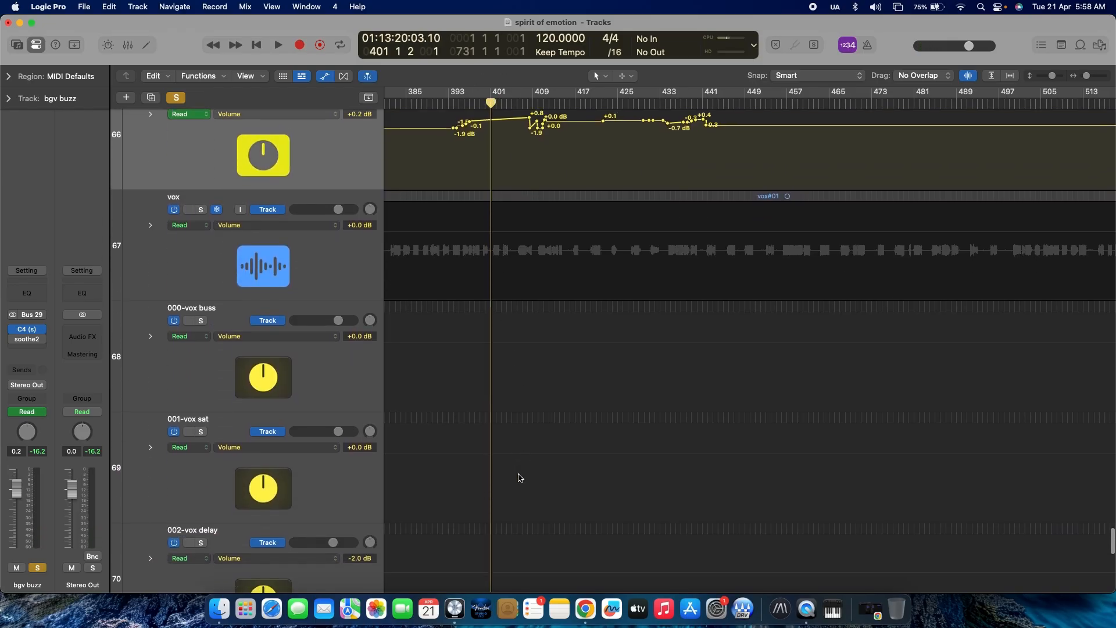
scroll(519, 478, up, 8)
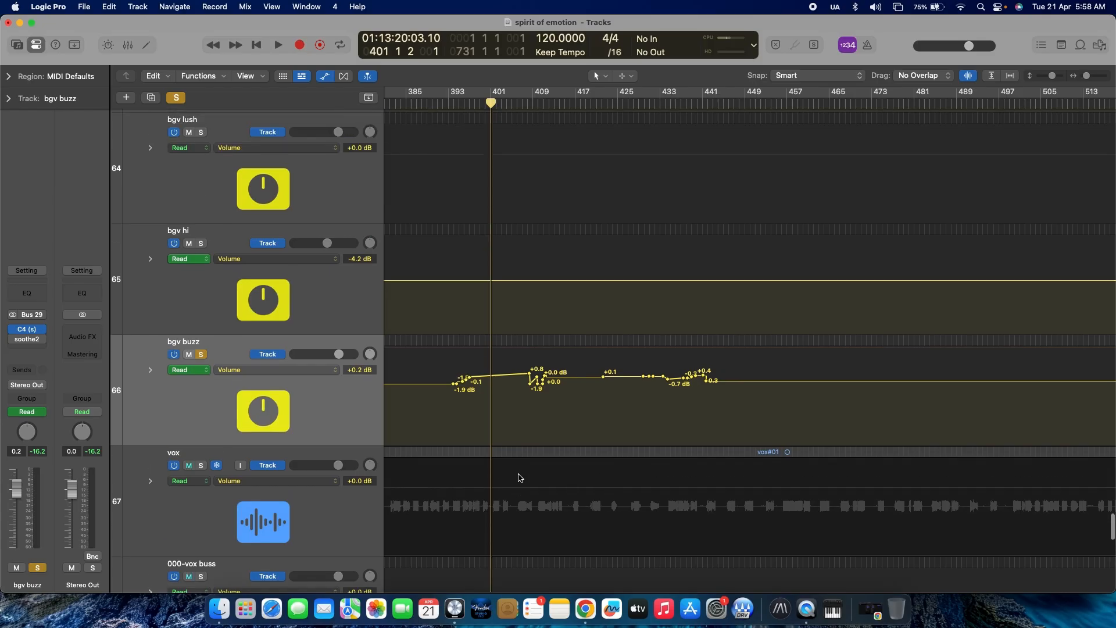
key(space)
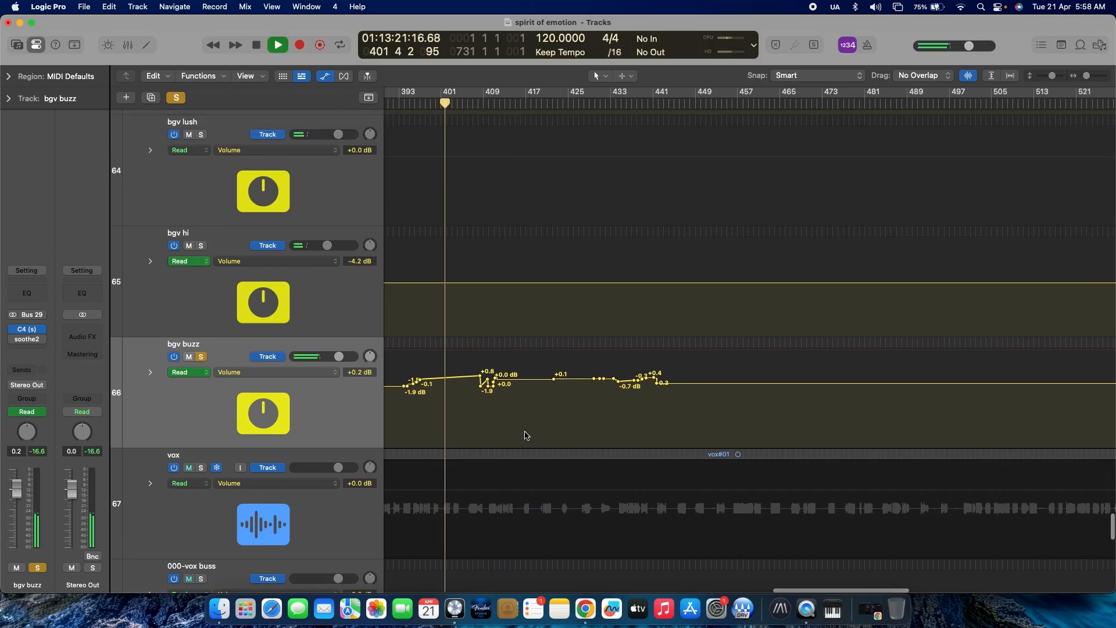
Follow the soloed bgv buzz track's playback through the volume automation changes around bars 408 to 411, stopping at about bar 416
scroll(523, 436, right, 2)
scroll(525, 435, down, 1)
scroll(525, 435, up, 1)
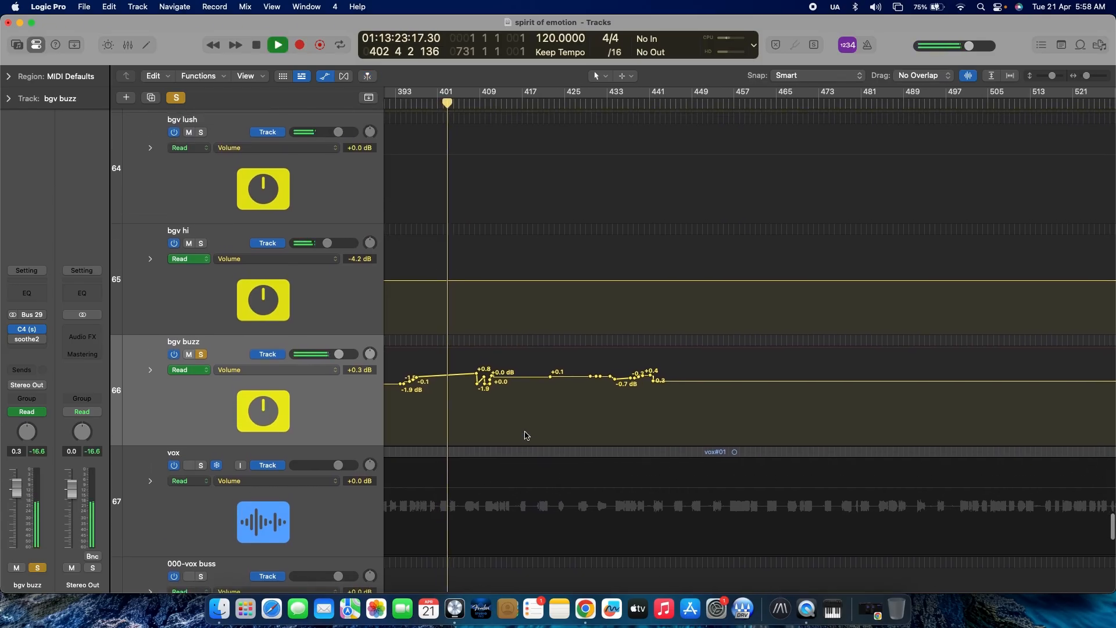
scroll(524, 435, up, 5)
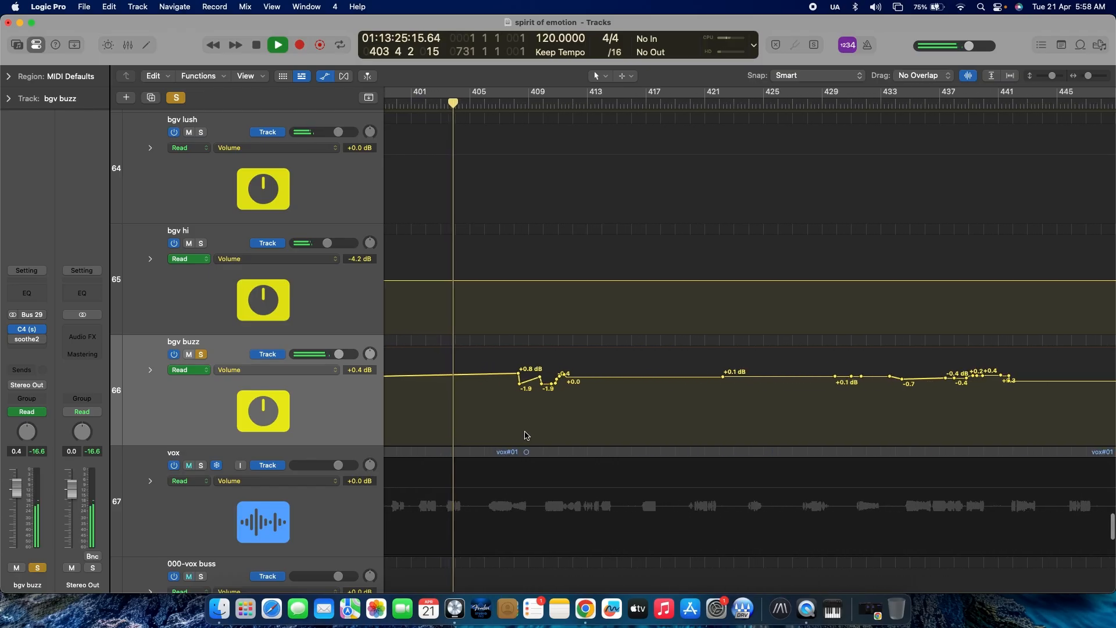
scroll(524, 435, right, 2)
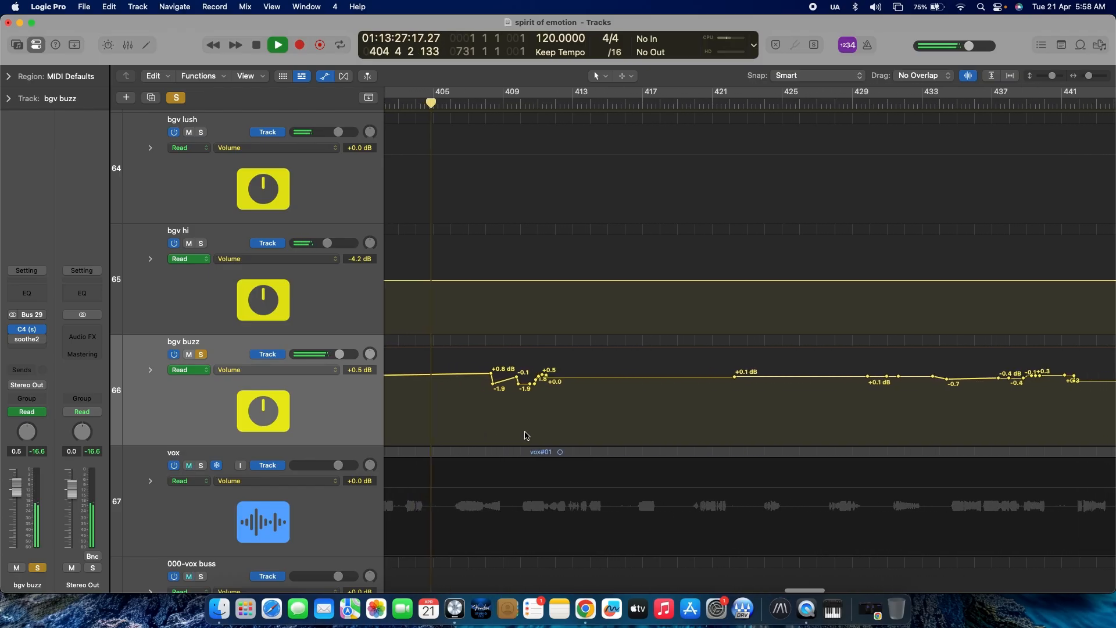
scroll(525, 435, right, 1)
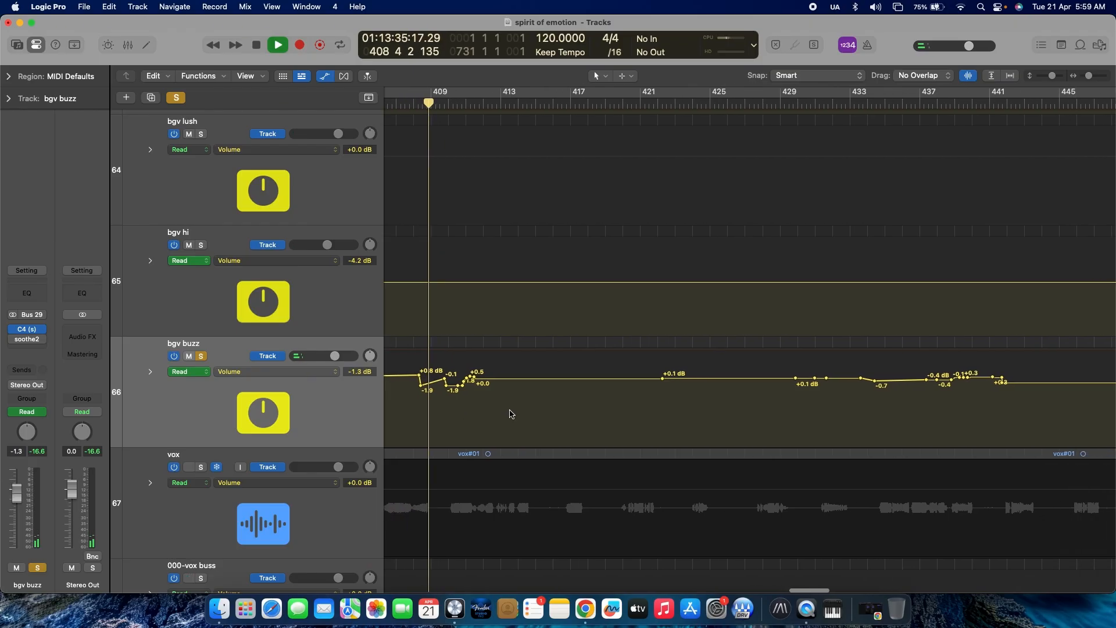
key(super+Left)
key(super+Left)
key(super+Left)
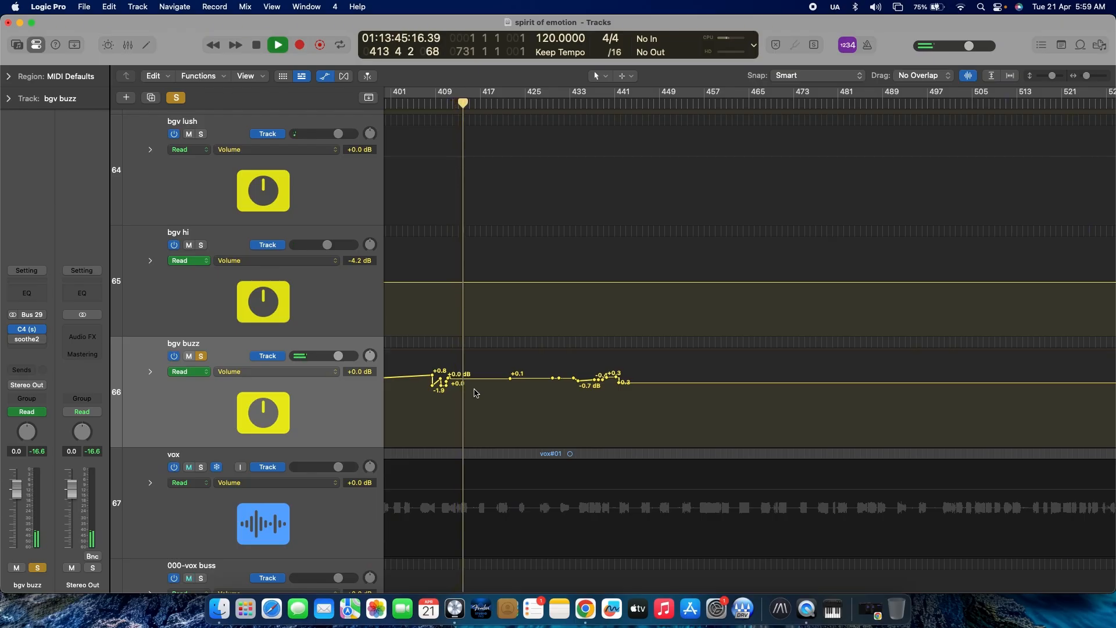
scroll(485, 405, left, 3)
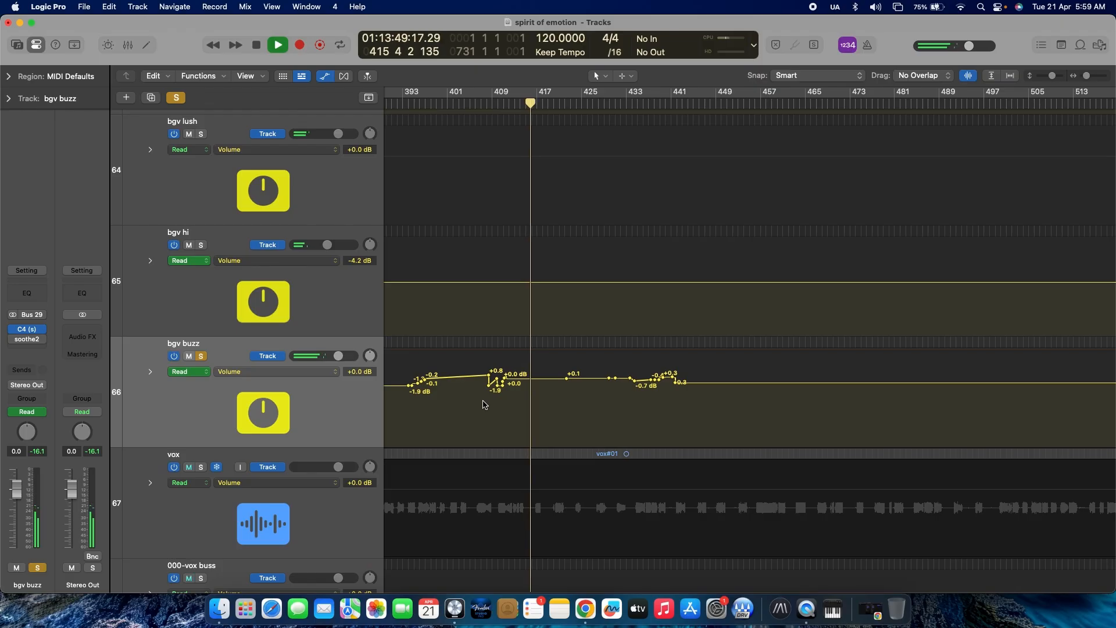
scroll(485, 405, left, 1)
key(space)
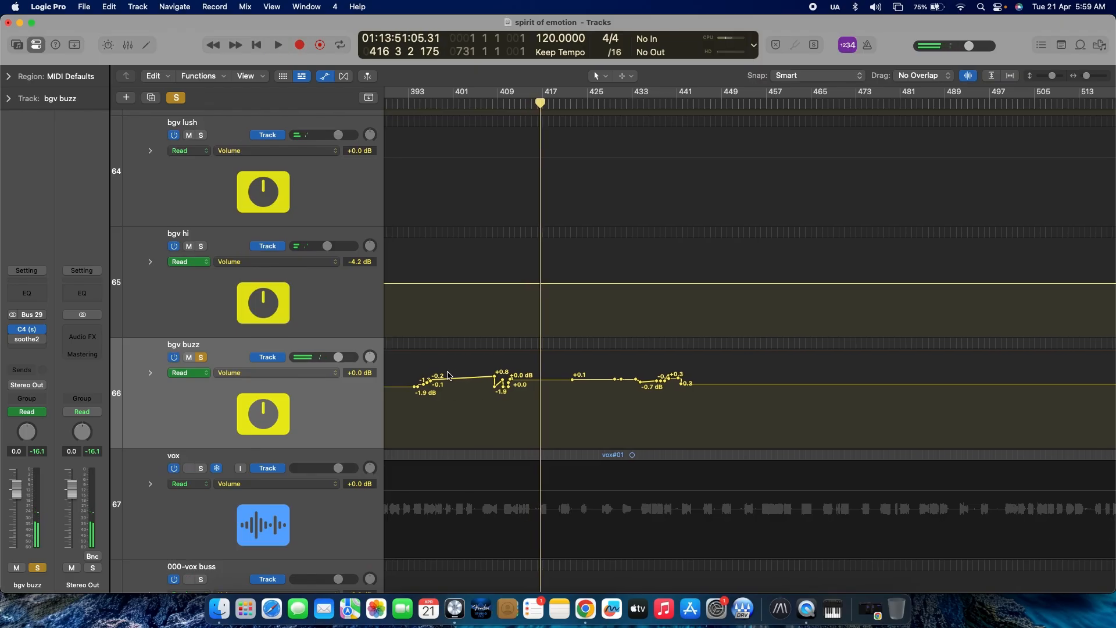
Compare the bgv buzz level by playing from about bar 388 and from about bar 417, repeat the comparison, and stop at bar 420
scroll(450, 365, left, 5)
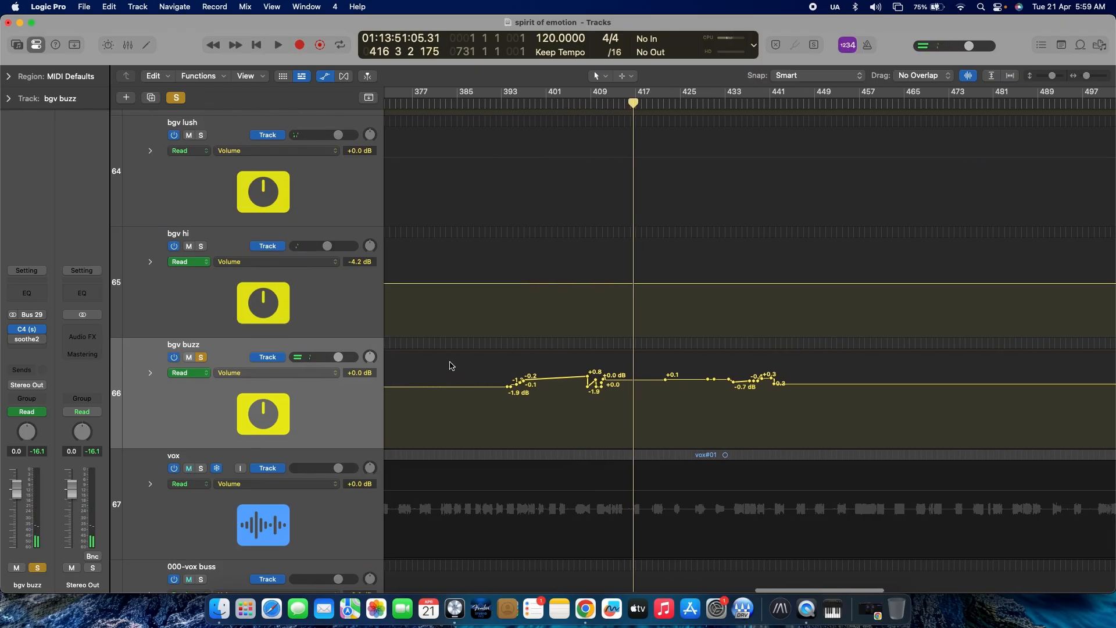
double_click(476, 107)
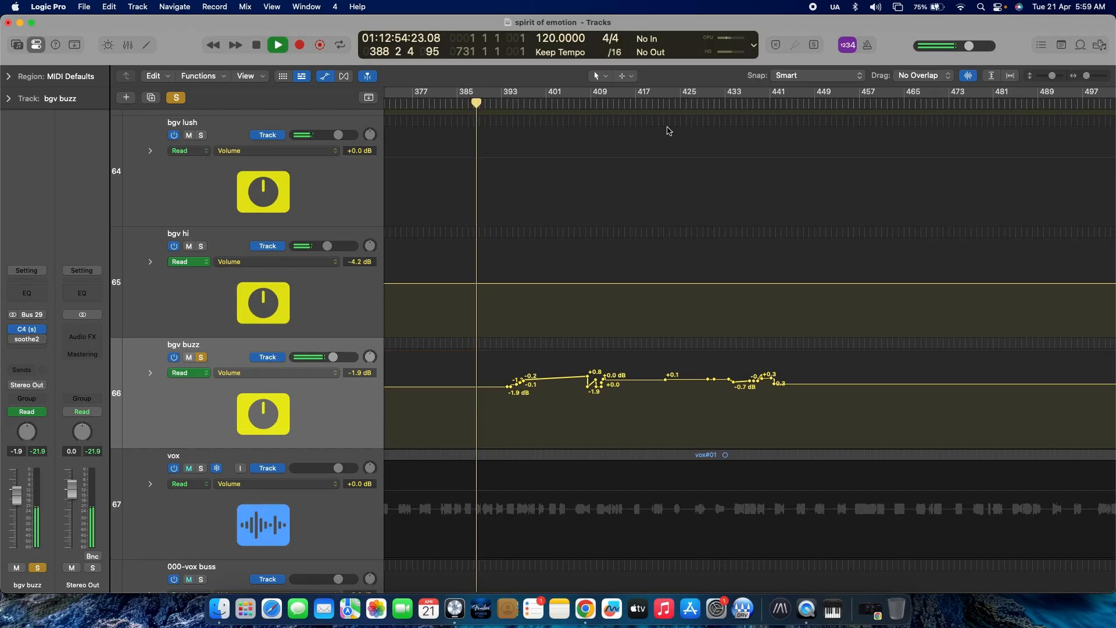
double_click(638, 101)
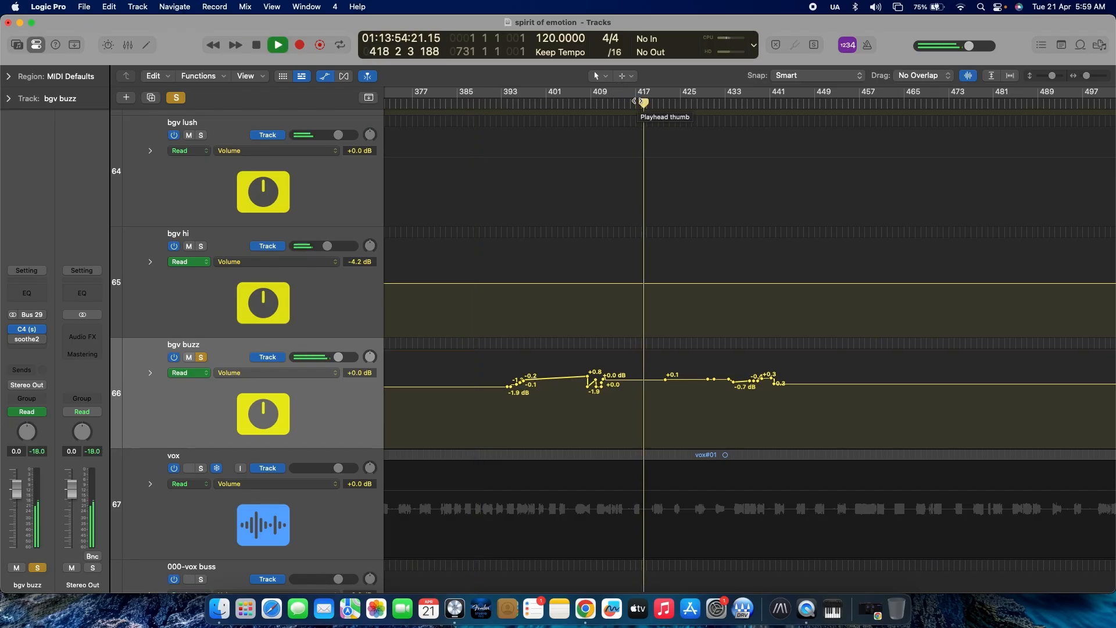
click(487, 103)
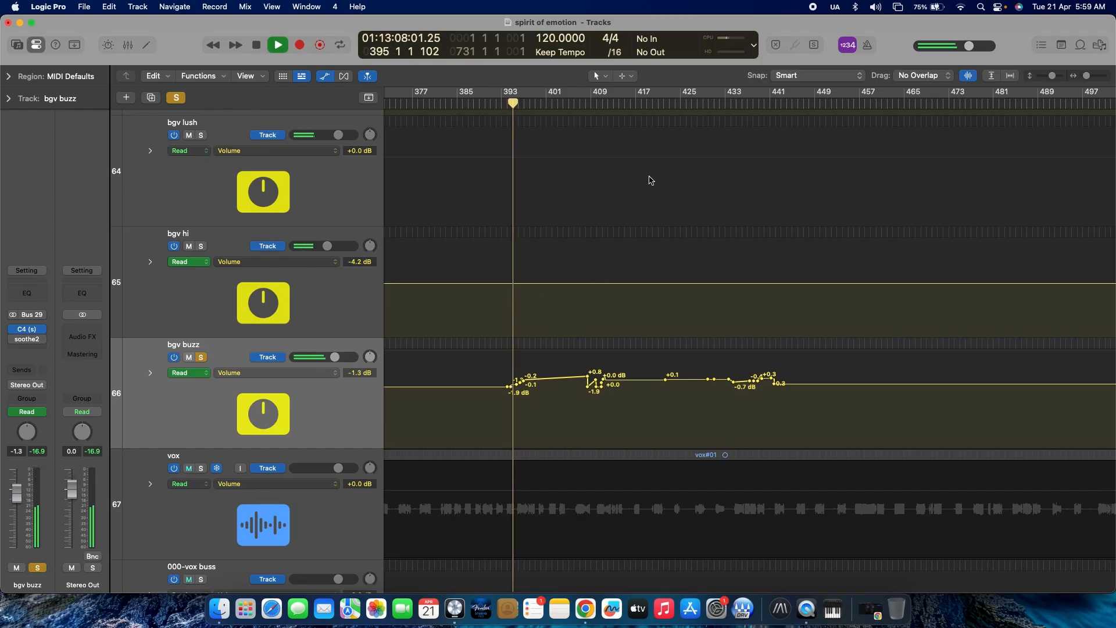
key(space)
click(642, 100)
key(space)
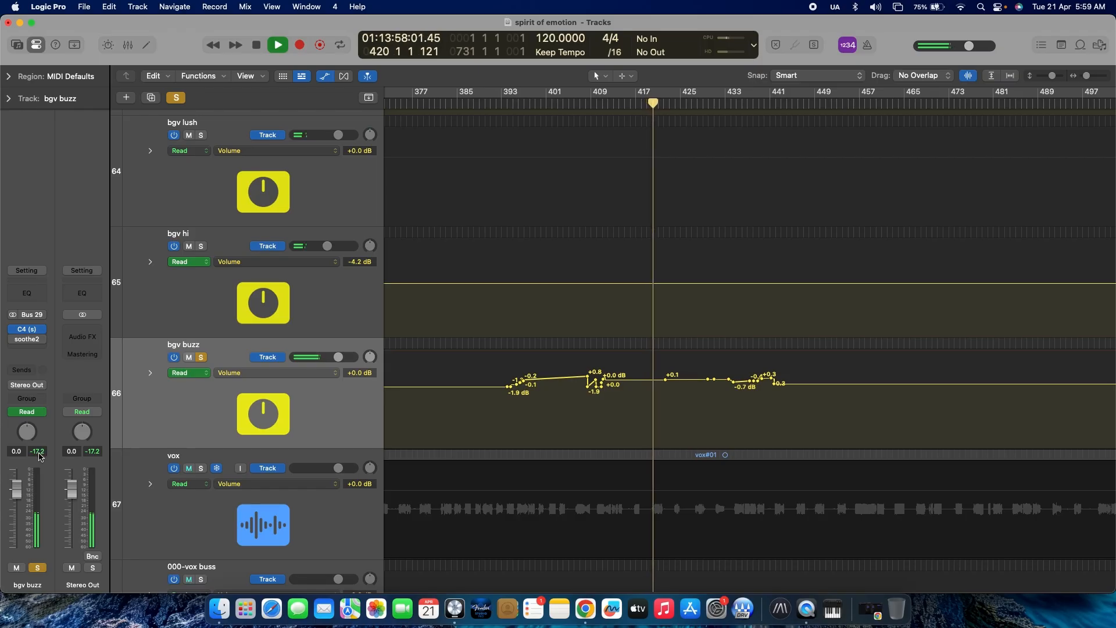
key(space)
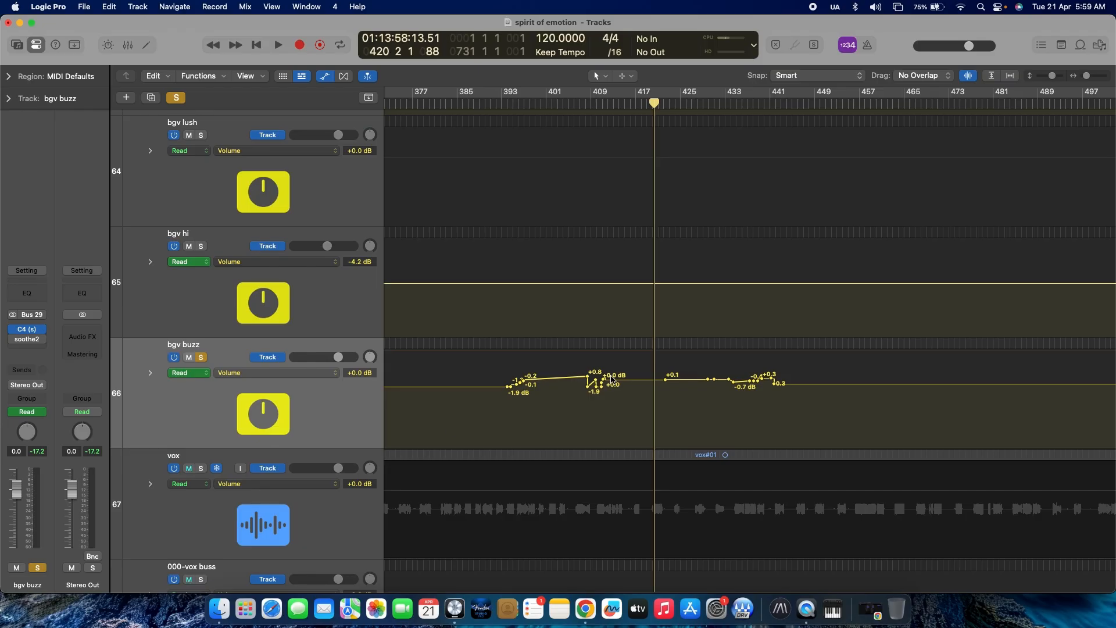
Select the tkd track above the bgvs track and solo it
key(super+Left)
key(super+Left)
key(super+Left)
key(super+Left)
key(super+Left)
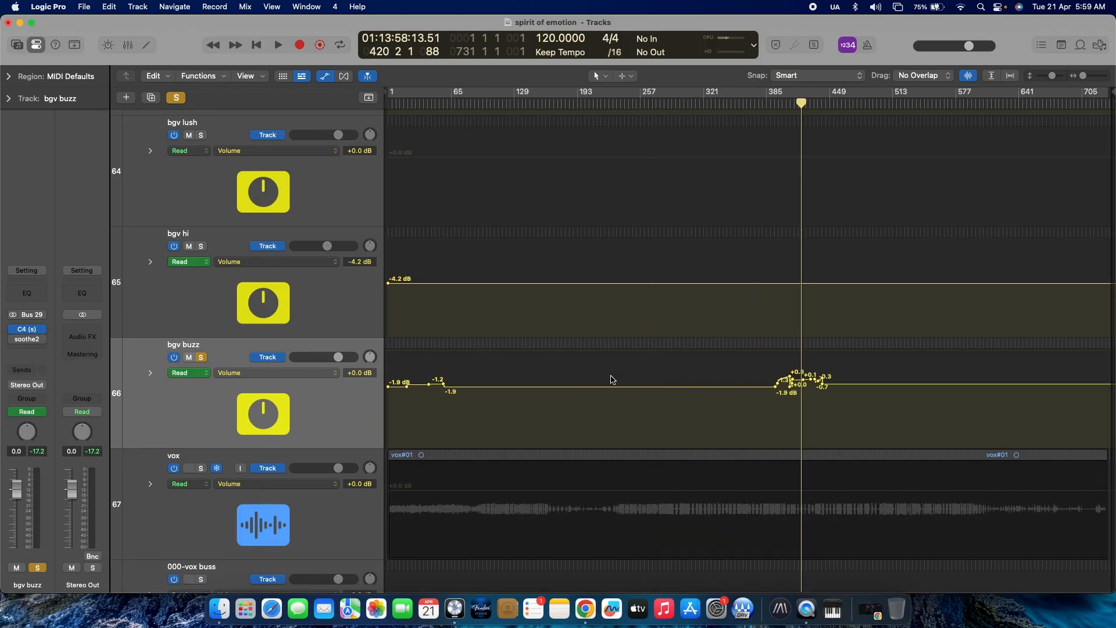
scroll(611, 380, down, 4)
scroll(611, 379, down, 2)
scroll(611, 379, up, 6)
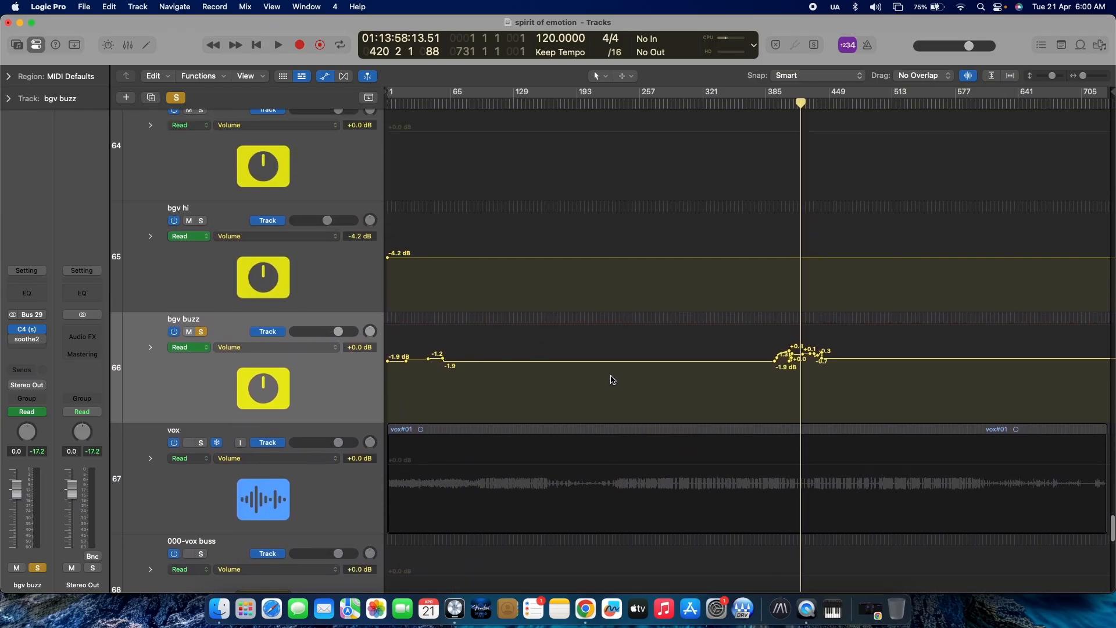
key(super+Up)
key(super+Up)
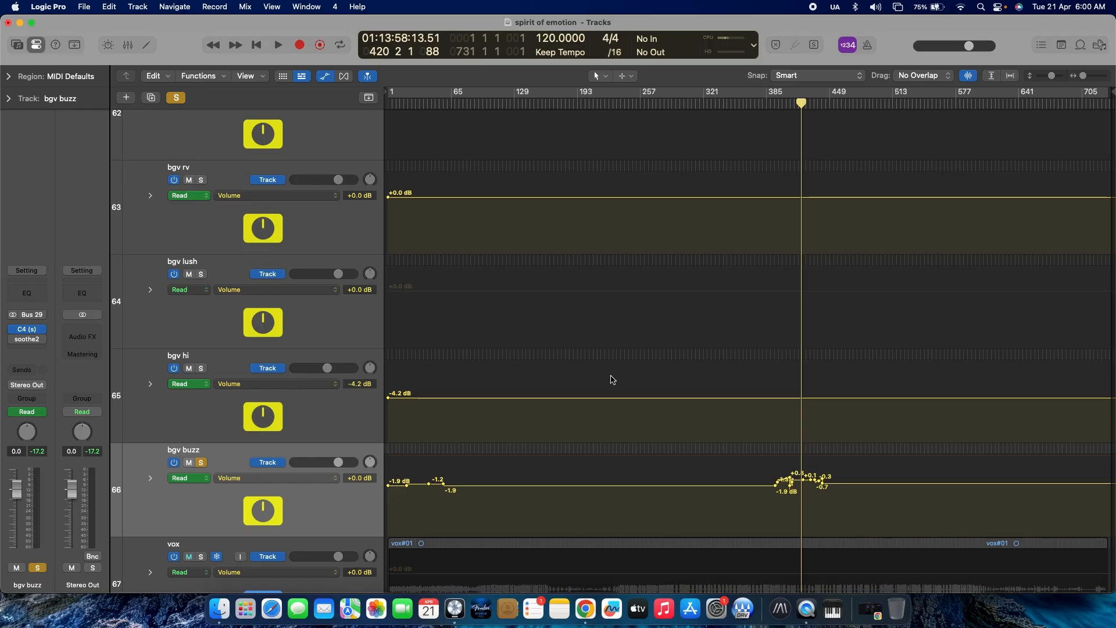
scroll(611, 379, up, 3)
scroll(611, 380, up, 5)
scroll(611, 379, down, 3)
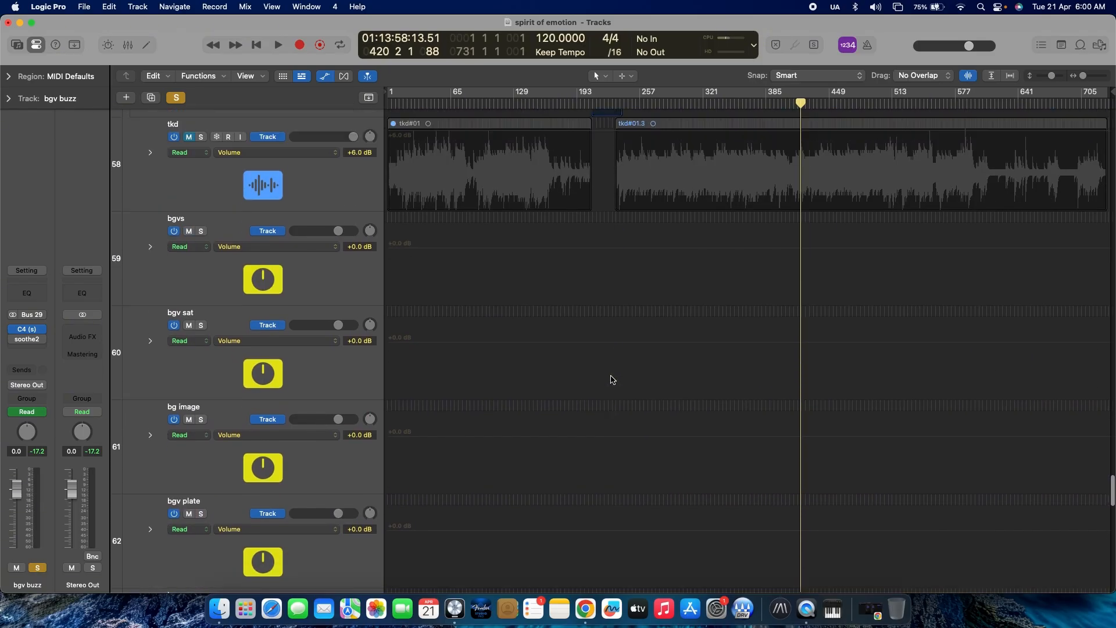
scroll(611, 379, up, 4)
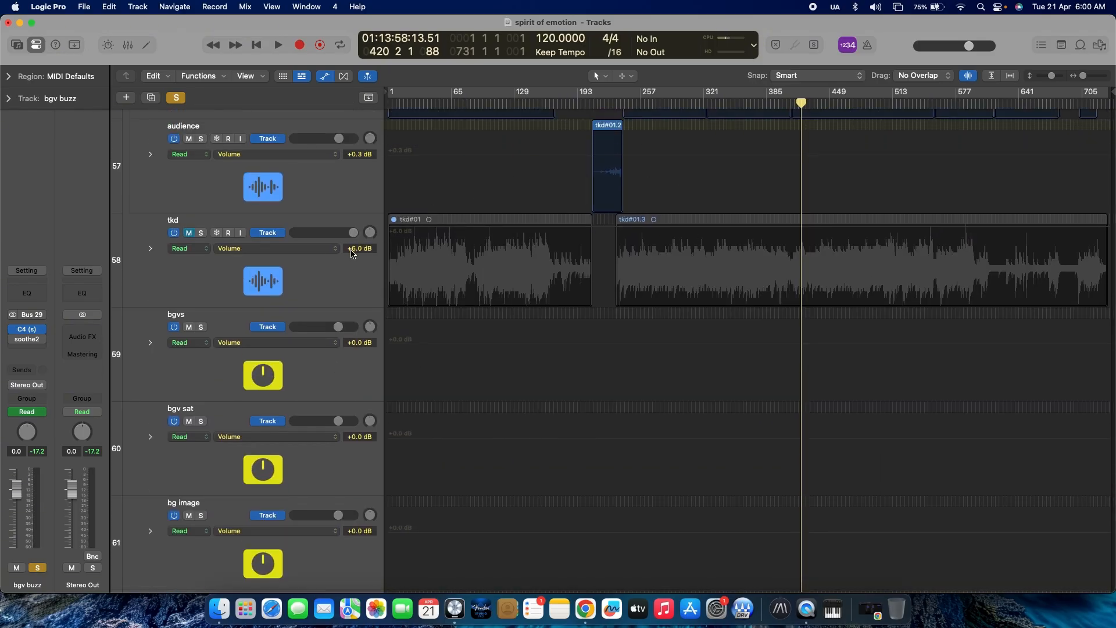
click(299, 269)
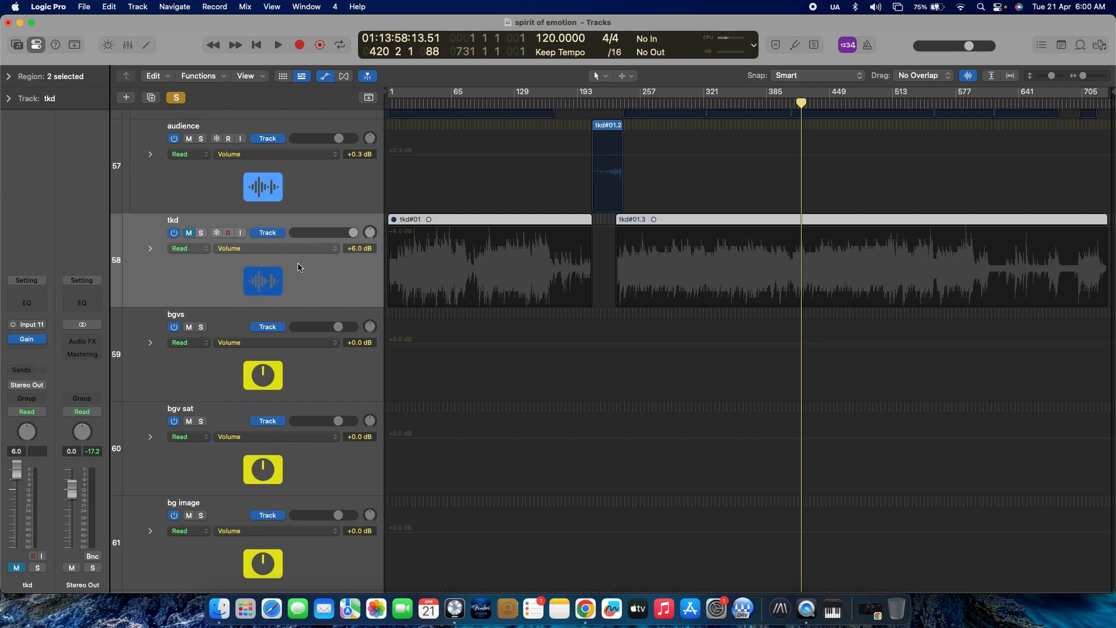
scroll(328, 299, up, 2)
key(s)
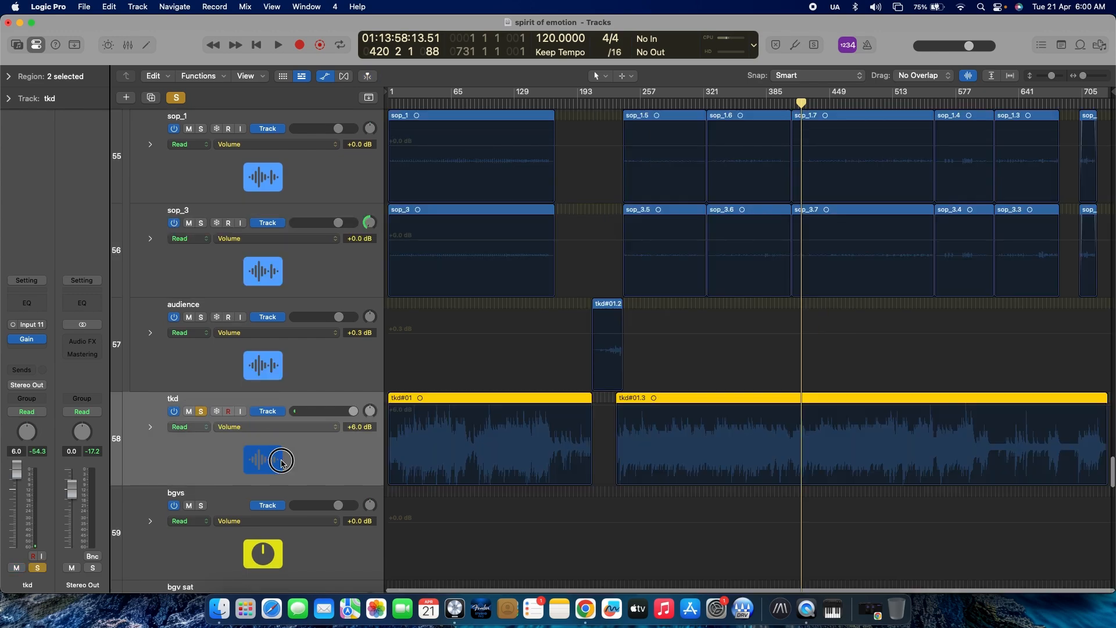
Create volume automation on the tkd track, reset its level to 0.0 dB, and keep the automation mode on Read
click(434, 441)
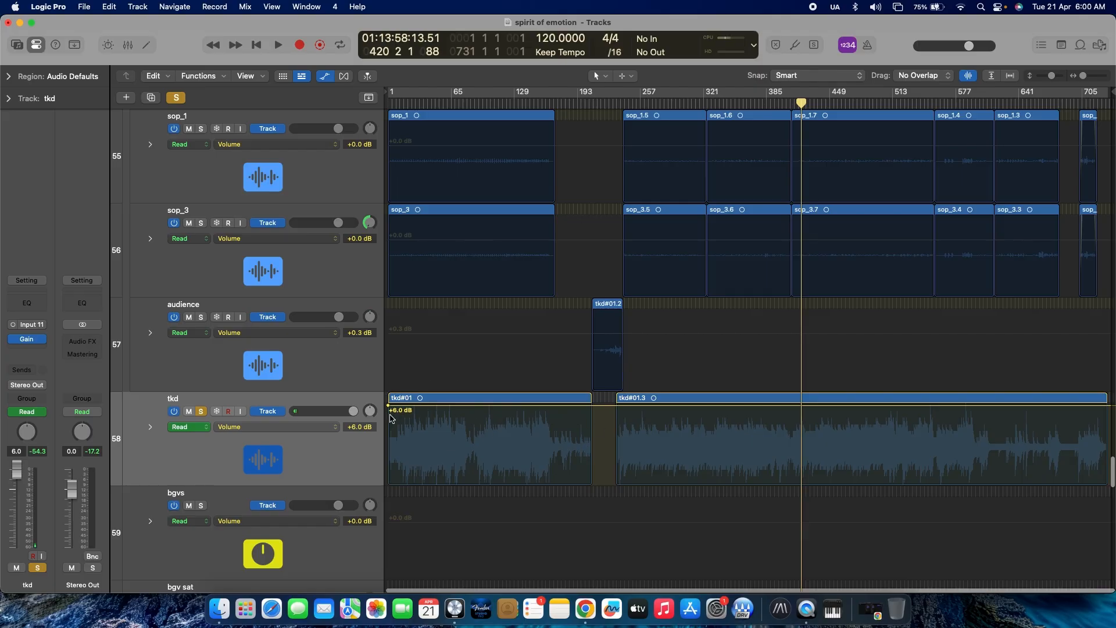
alt+click(16, 466)
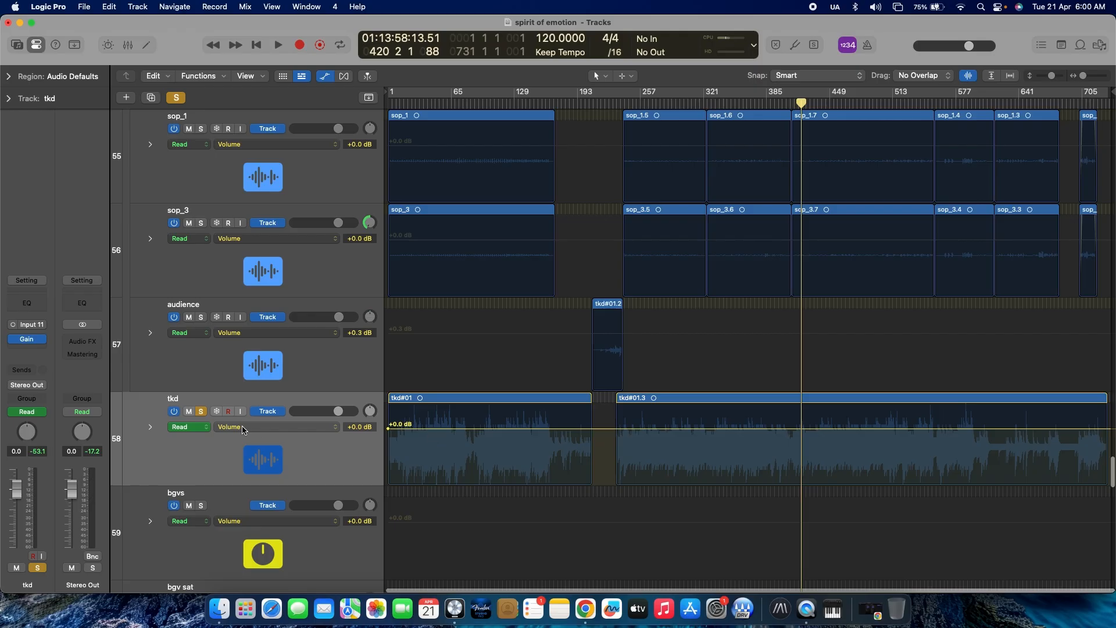
click(195, 427)
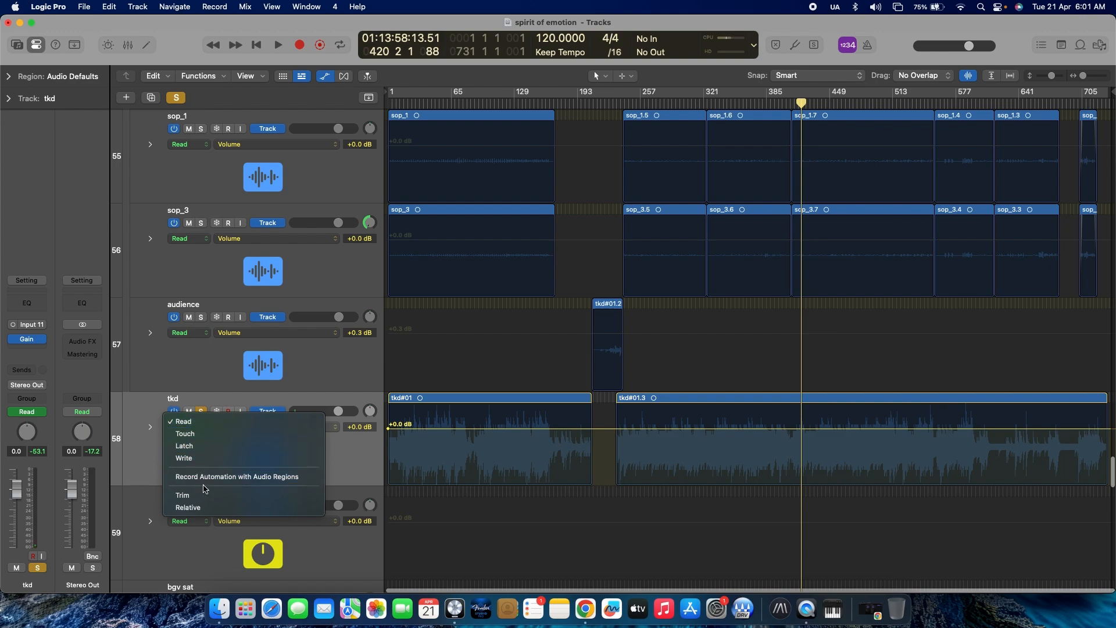
click(181, 421)
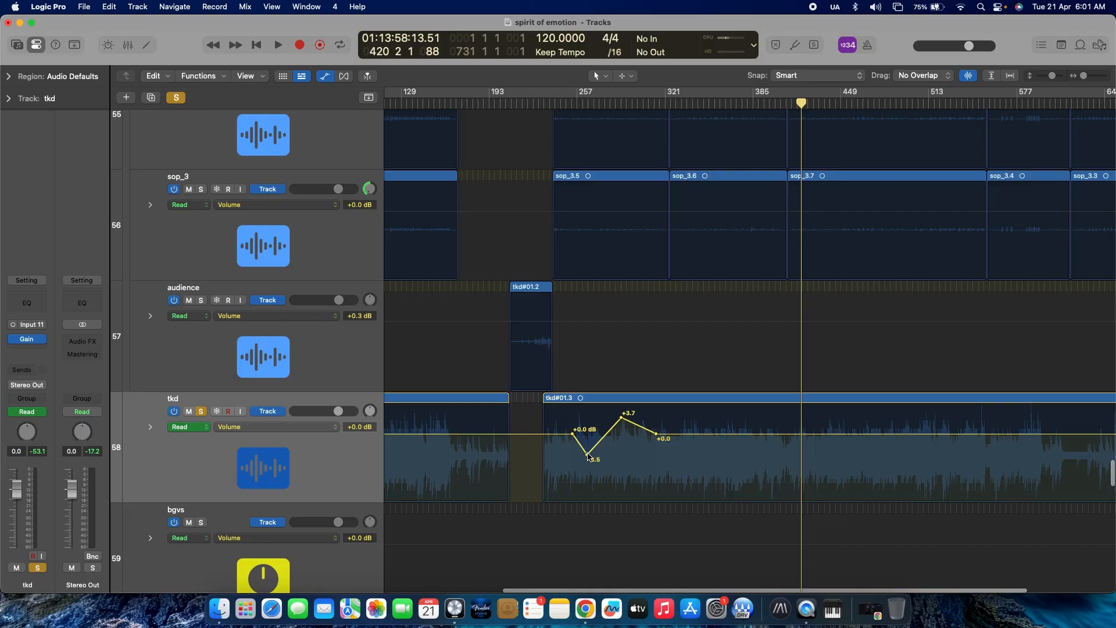
Shape the volume curve near the start of the tkd#01.3 region with a dip to -16.9 dB followed by a +4.4 dB peak
mouse_move(589, 458)
mouse_down()
mouse_move(587, 468)
mouse_move(587, 454)
mouse_up()
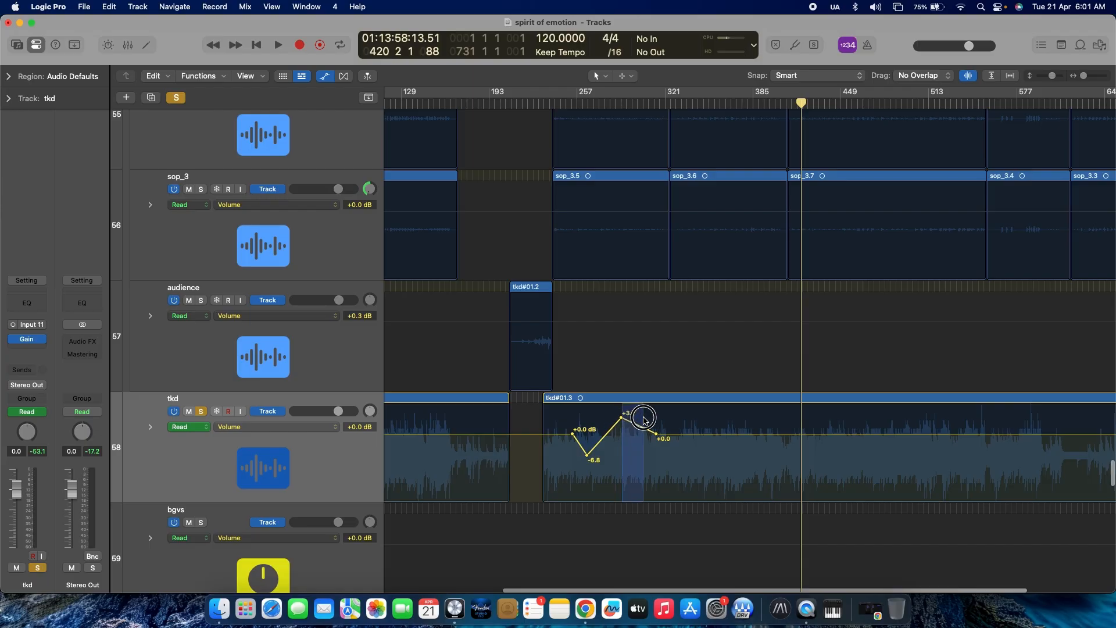
drag(623, 418, 635, 405)
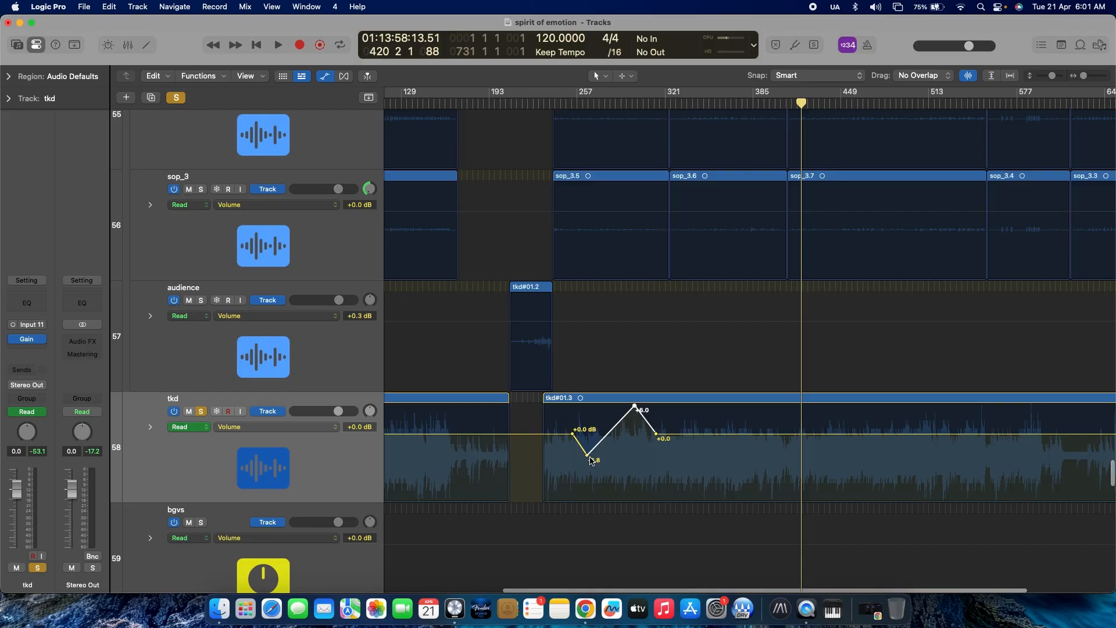
drag(591, 461, 587, 475)
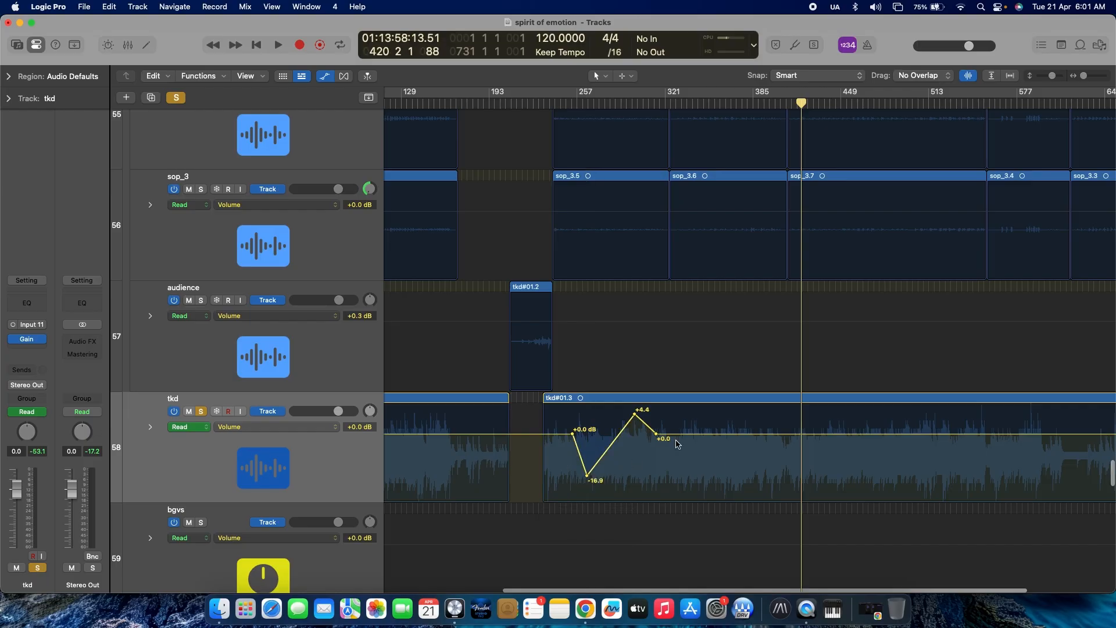
Solo only the tkd track and play it from bar 253 through the volume dip and peak, stopping at about bar 276
double_click(545, 103)
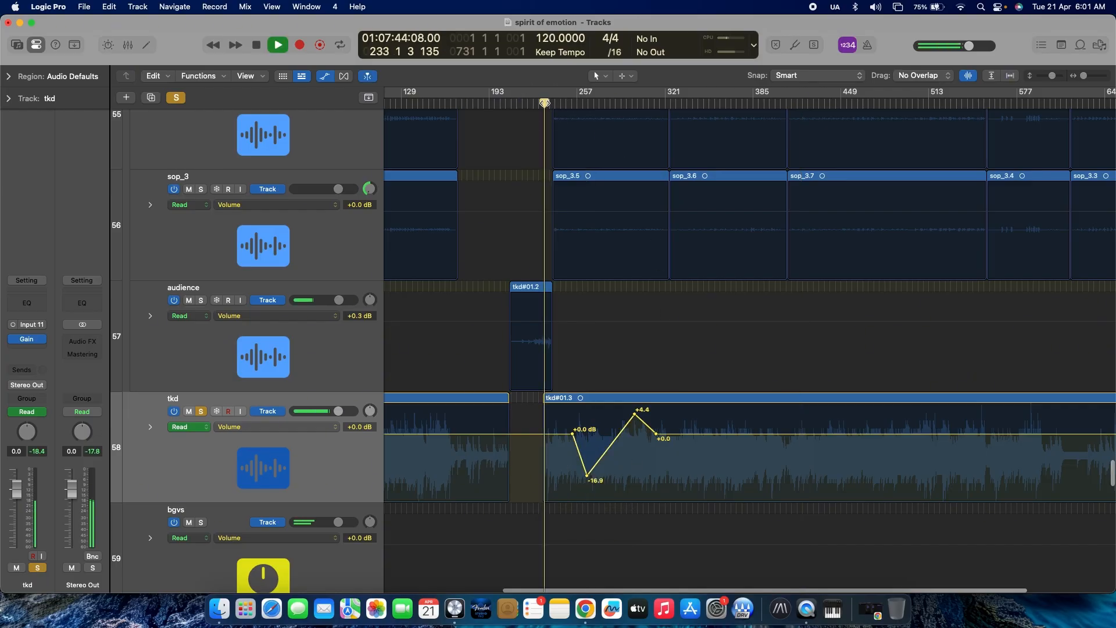
key(space)
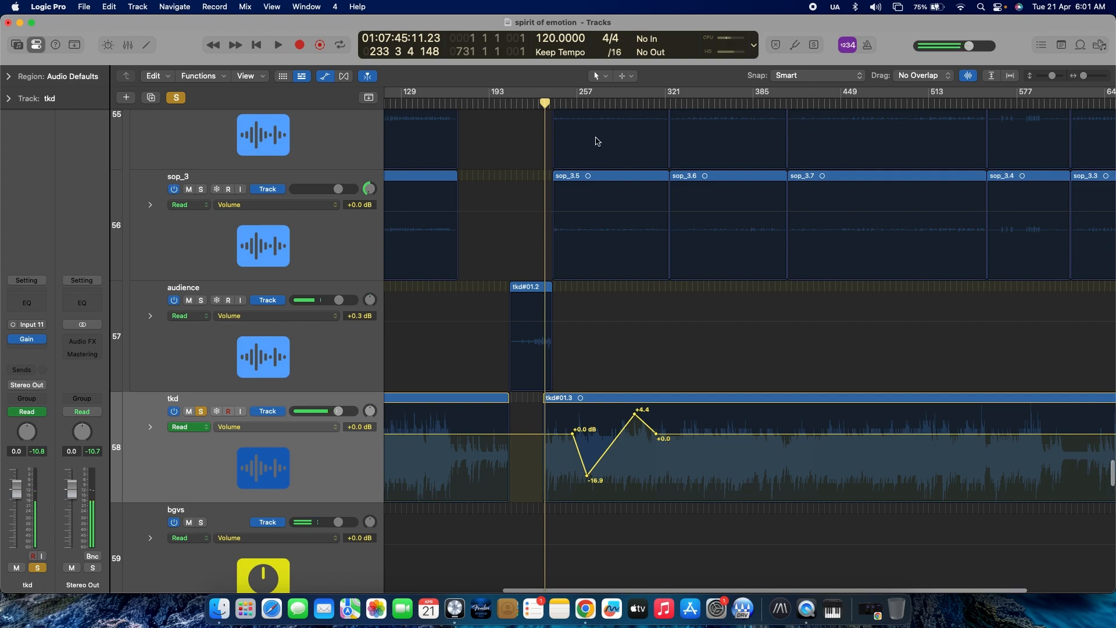
click(572, 106)
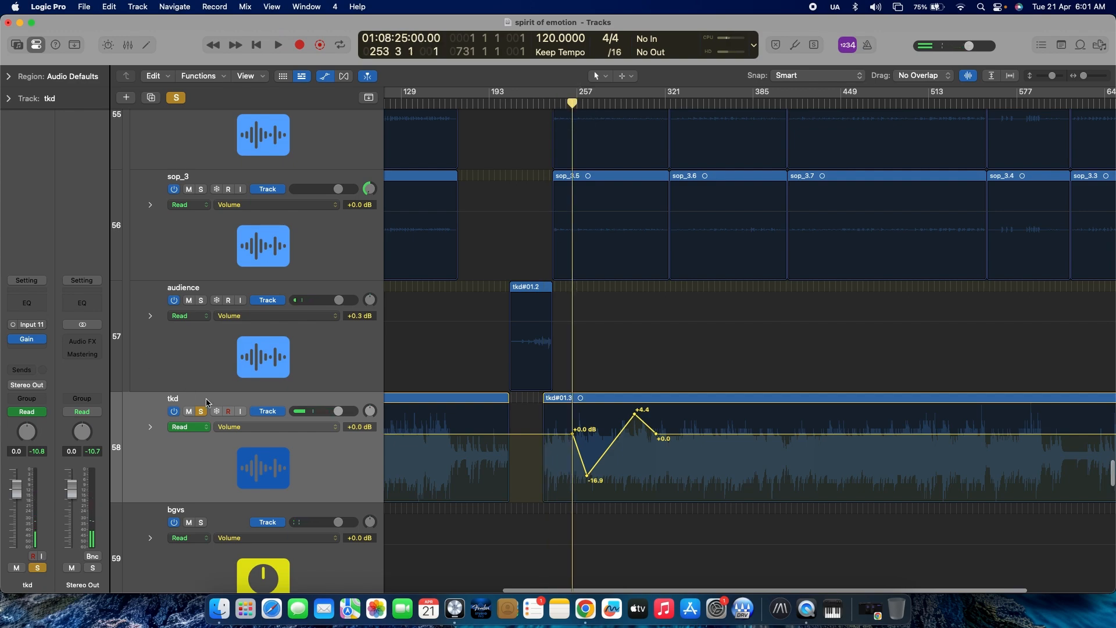
click(177, 101)
click(201, 411)
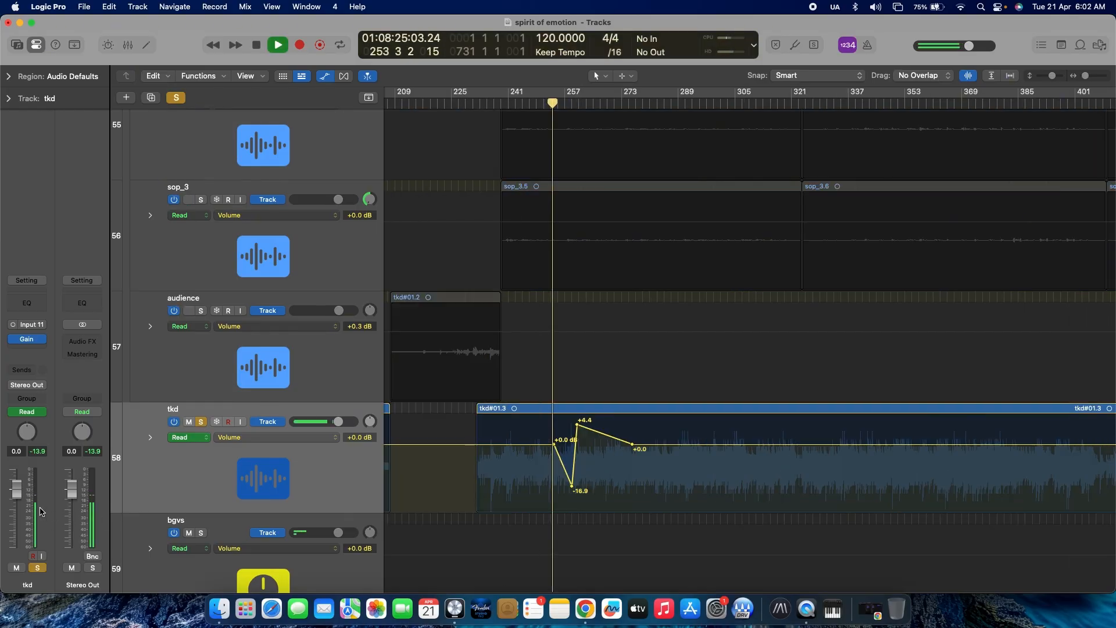
drag(17, 492, 22, 516)
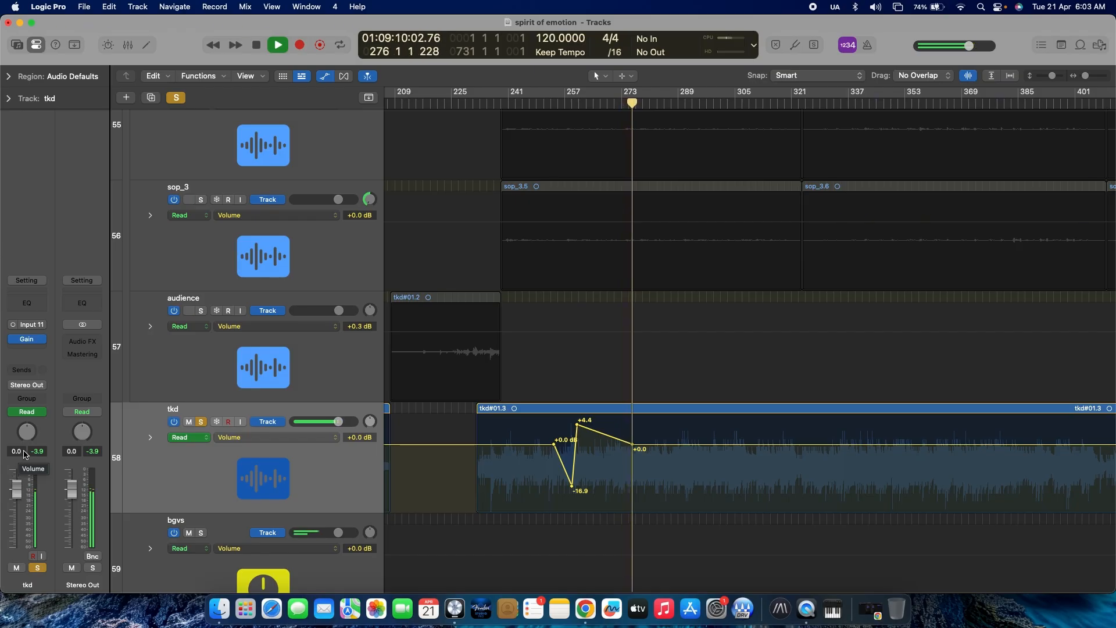
key(space)
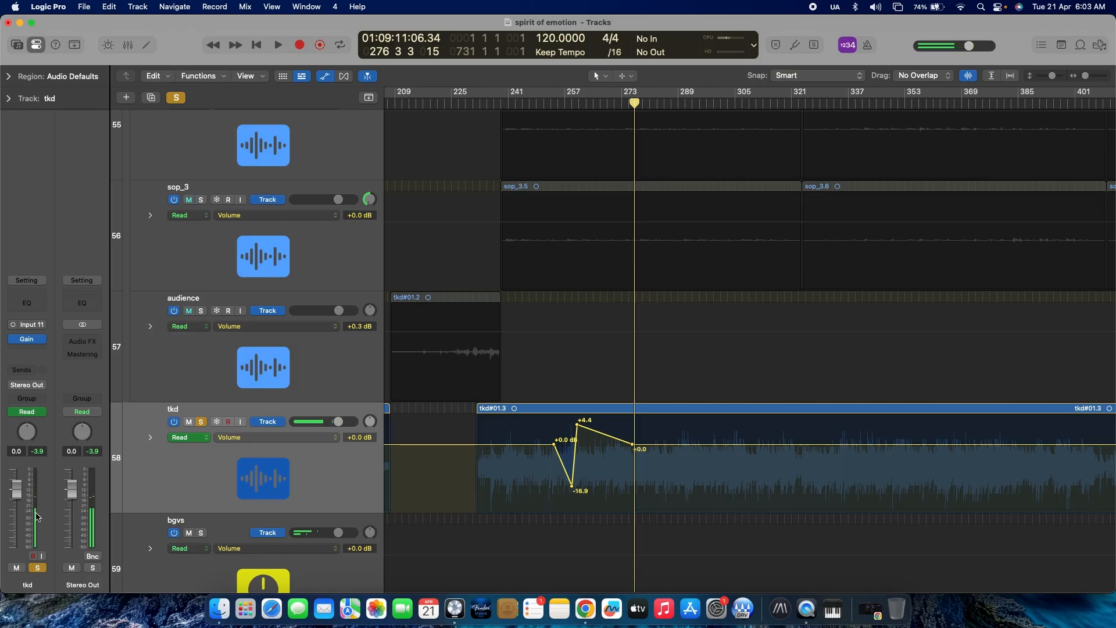
Switch the automation parameter shown on the tkd track from Volume to Pan
key(super+Left)
key(super+Left)
key(super+Left)
key(super+Left)
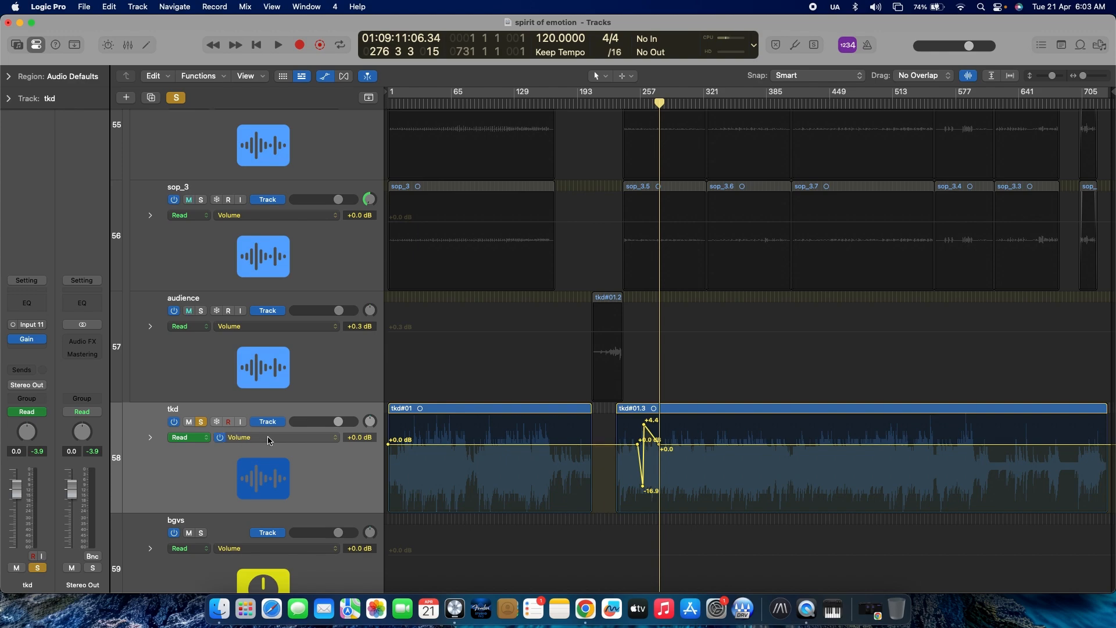
click(318, 437)
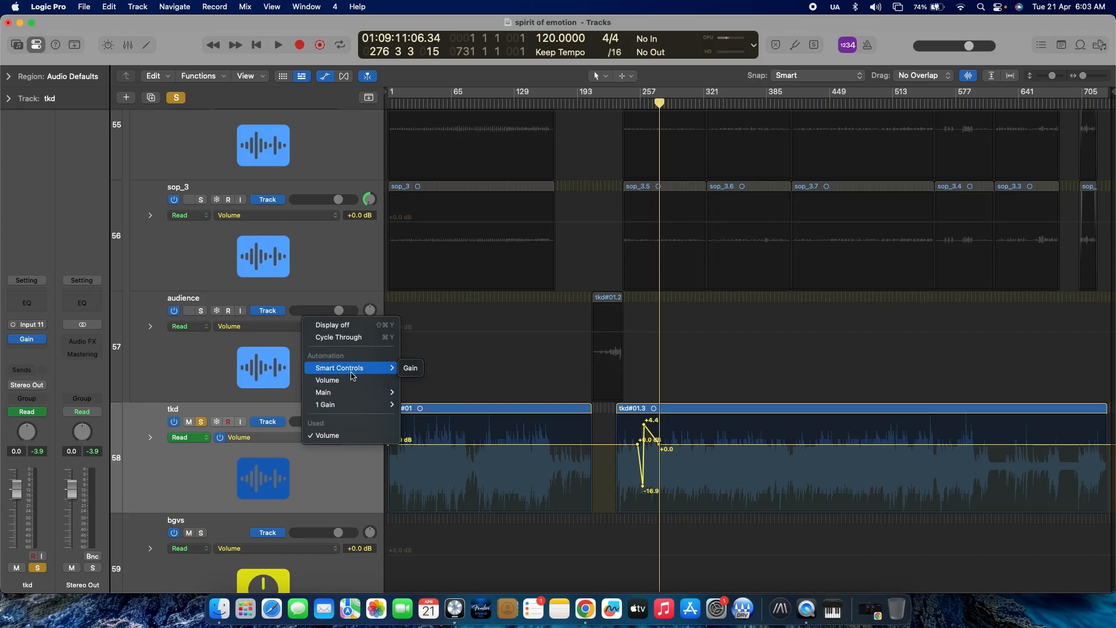
mouse_move(362, 392)
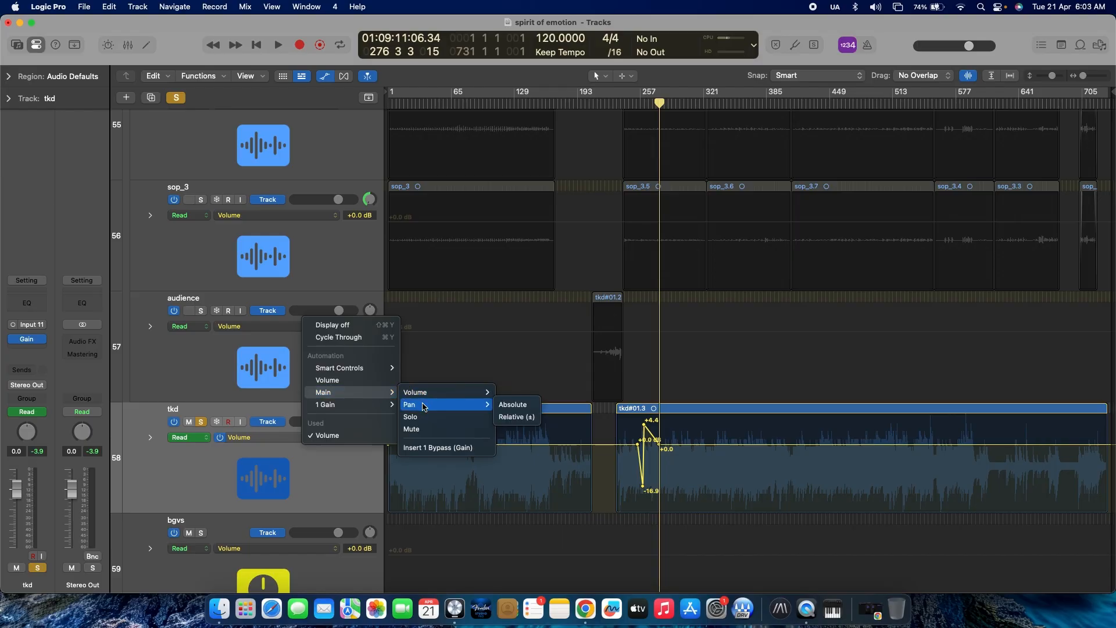
click(424, 407)
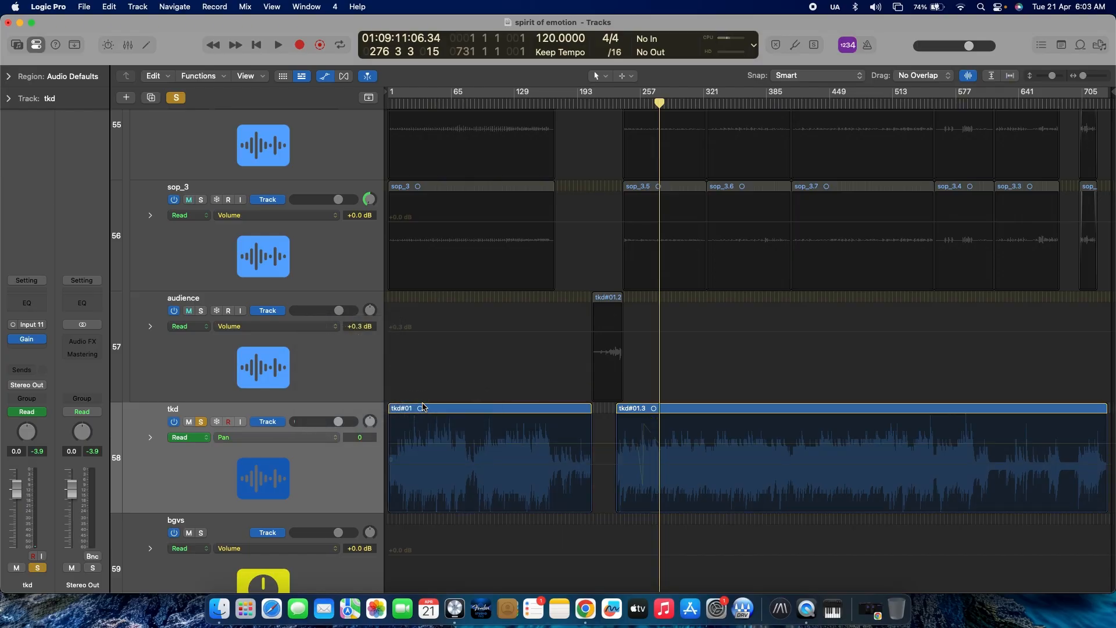
Change the tkd track's displayed automation parameter to Mute, followed by Solo
click(315, 443)
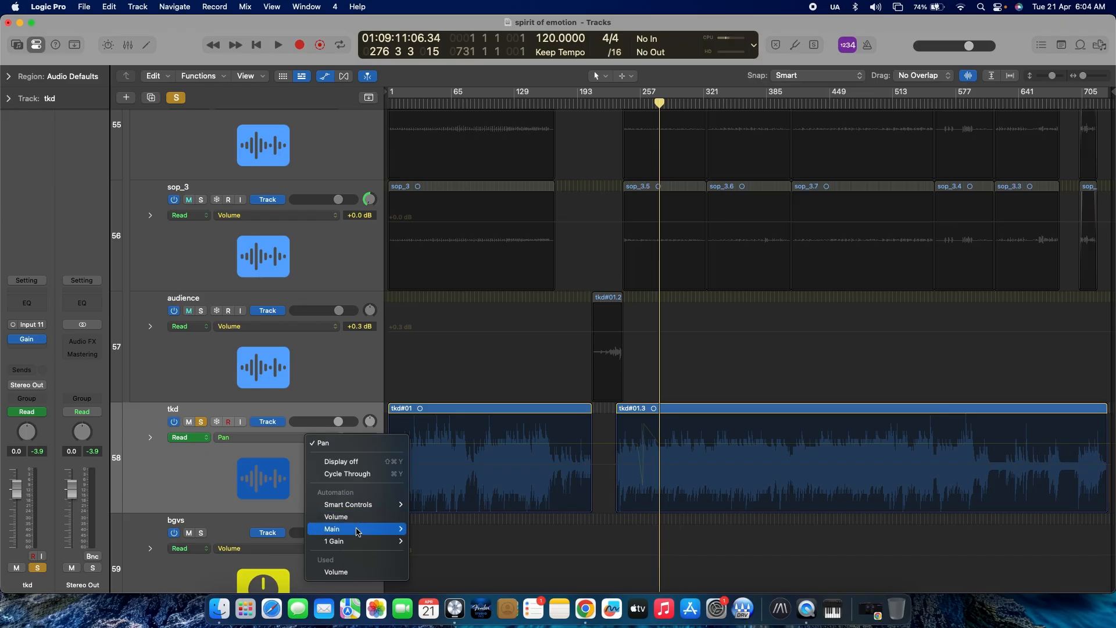
mouse_move(357, 532)
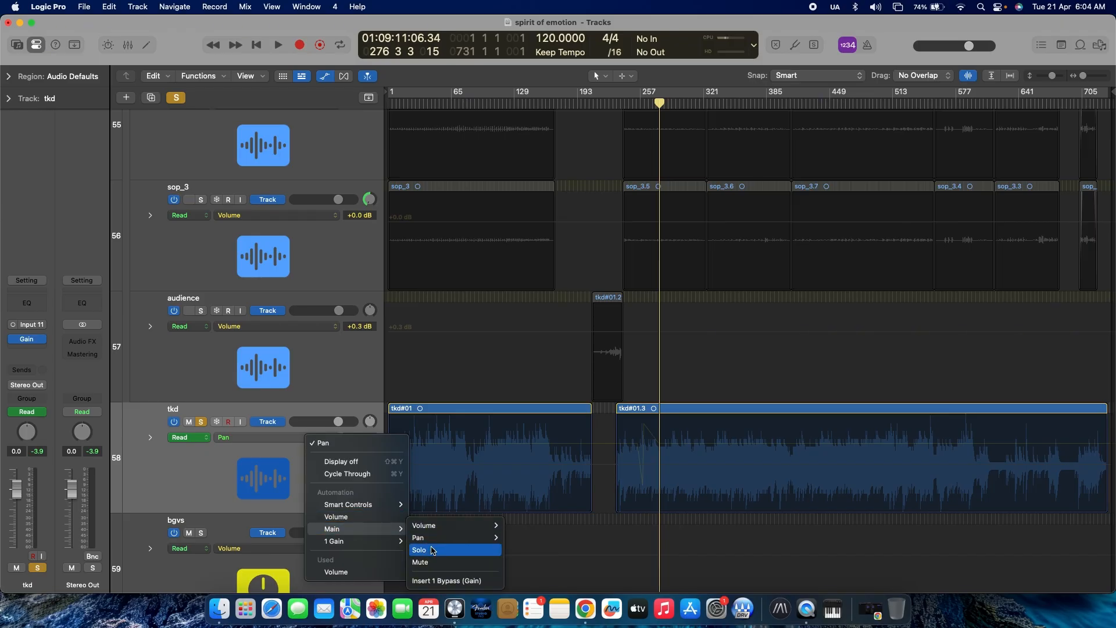
click(422, 563)
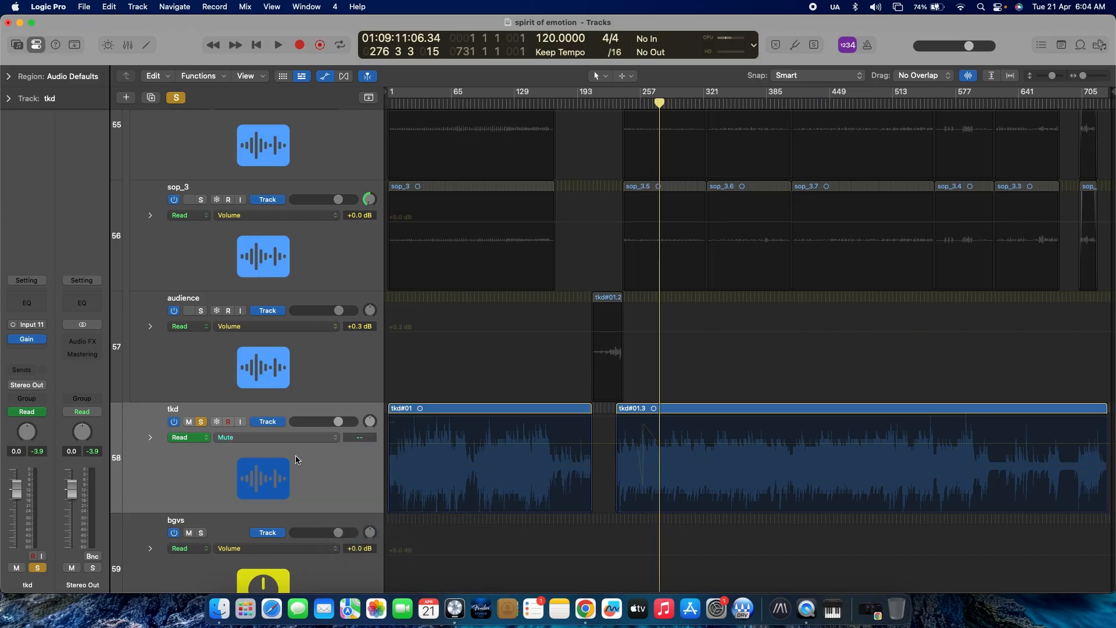
click(296, 437)
mouse_move(344, 527)
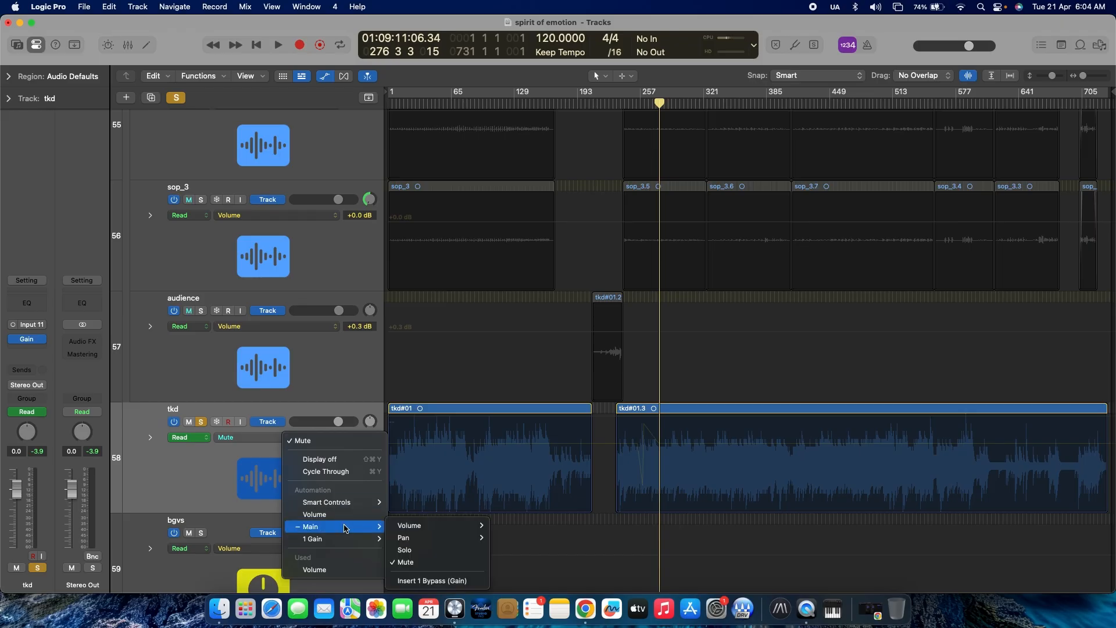
click(425, 550)
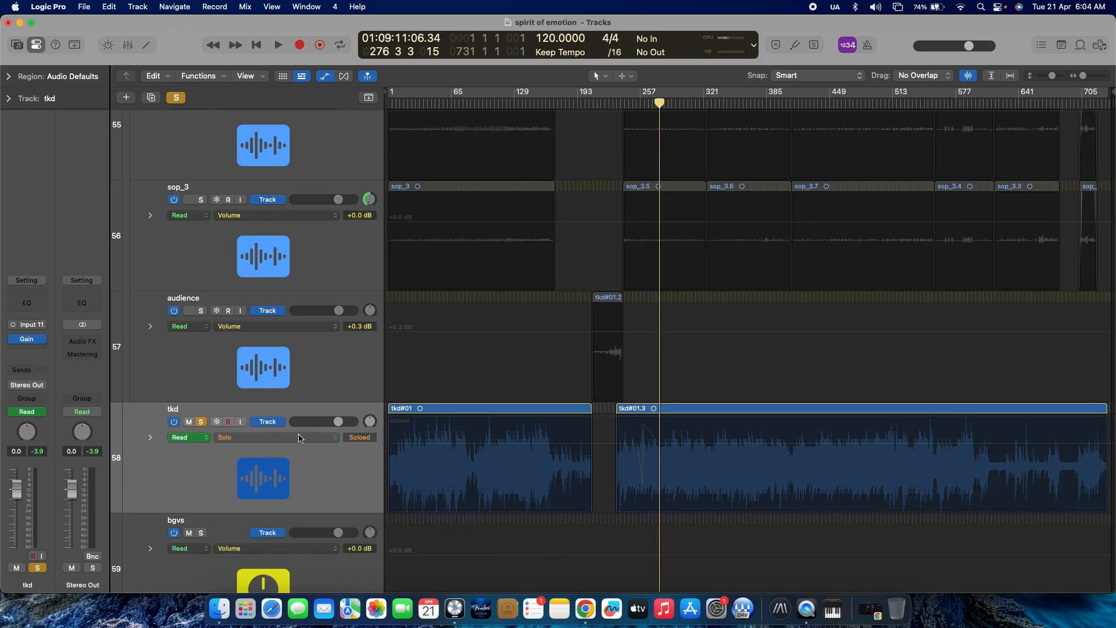
click(299, 437)
mouse_move(379, 537)
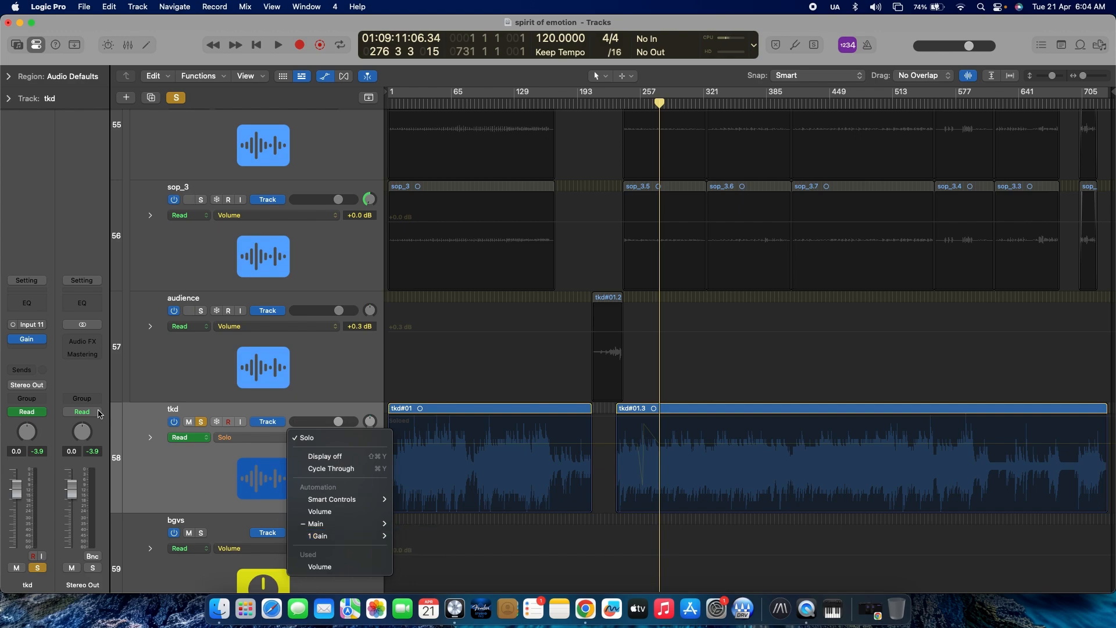
click(225, 464)
Display Pan automation on the tkd track and add control points at 0 near the start of the tkd#01.3 region
click(263, 438)
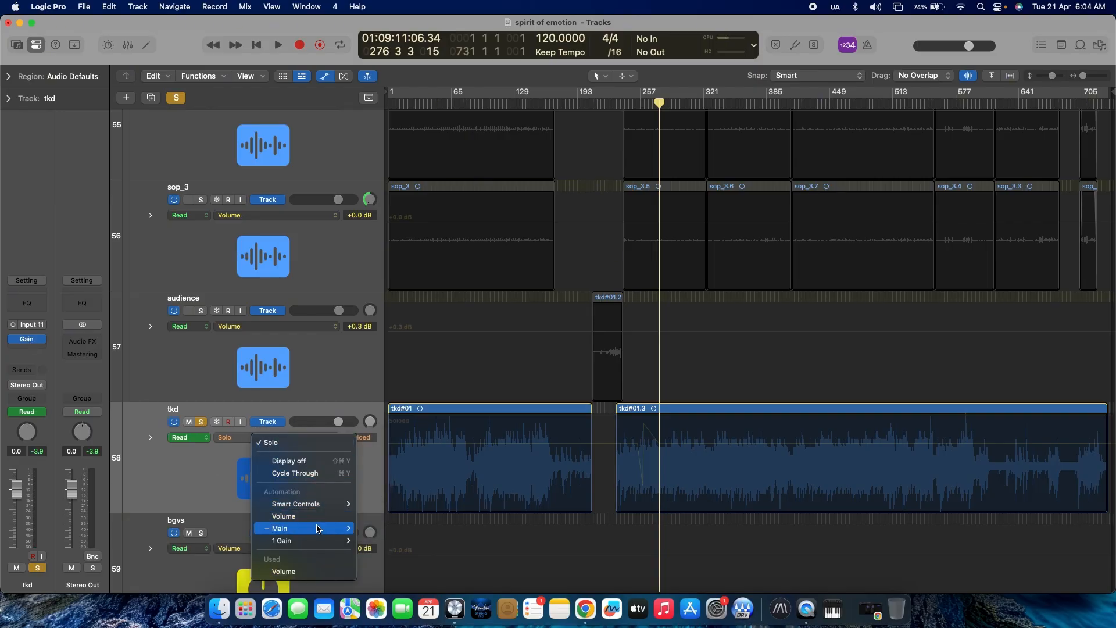
mouse_move(335, 534)
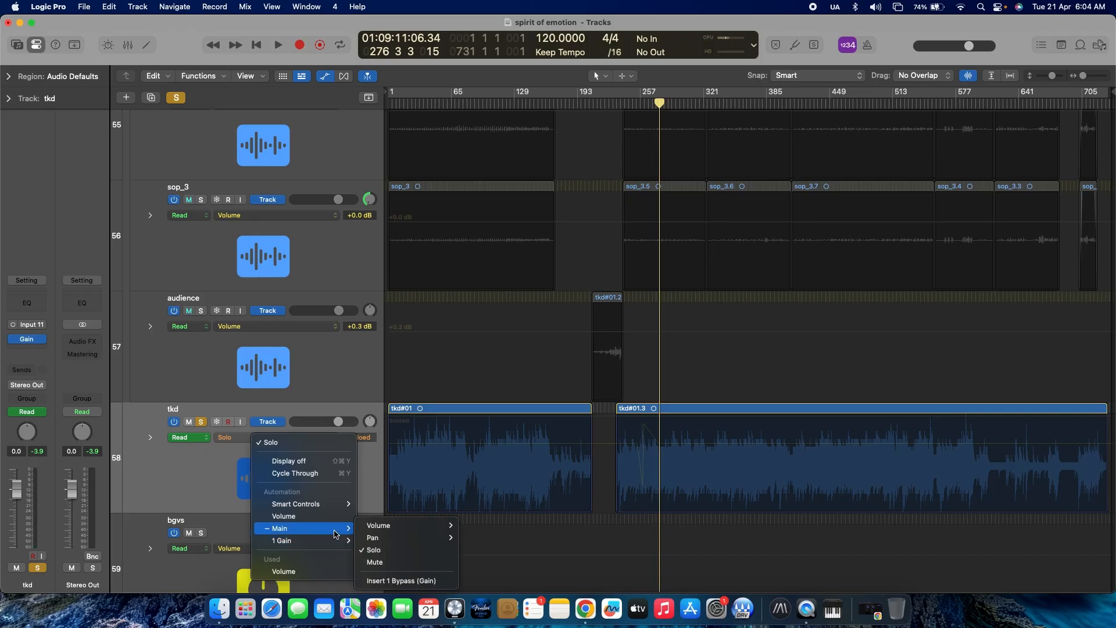
click(377, 541)
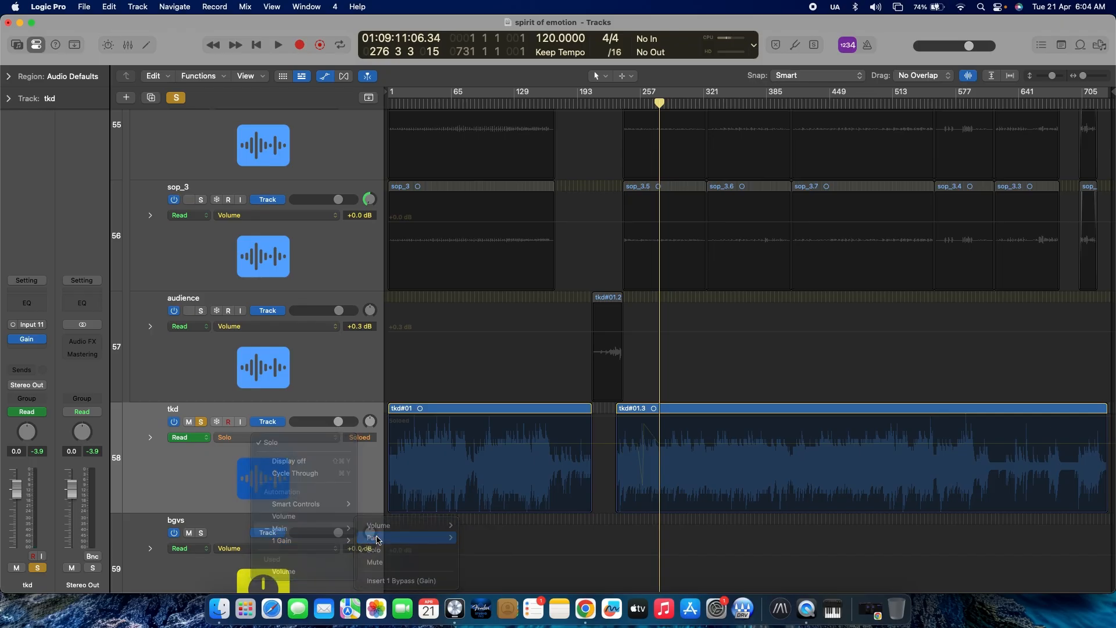
click(422, 458)
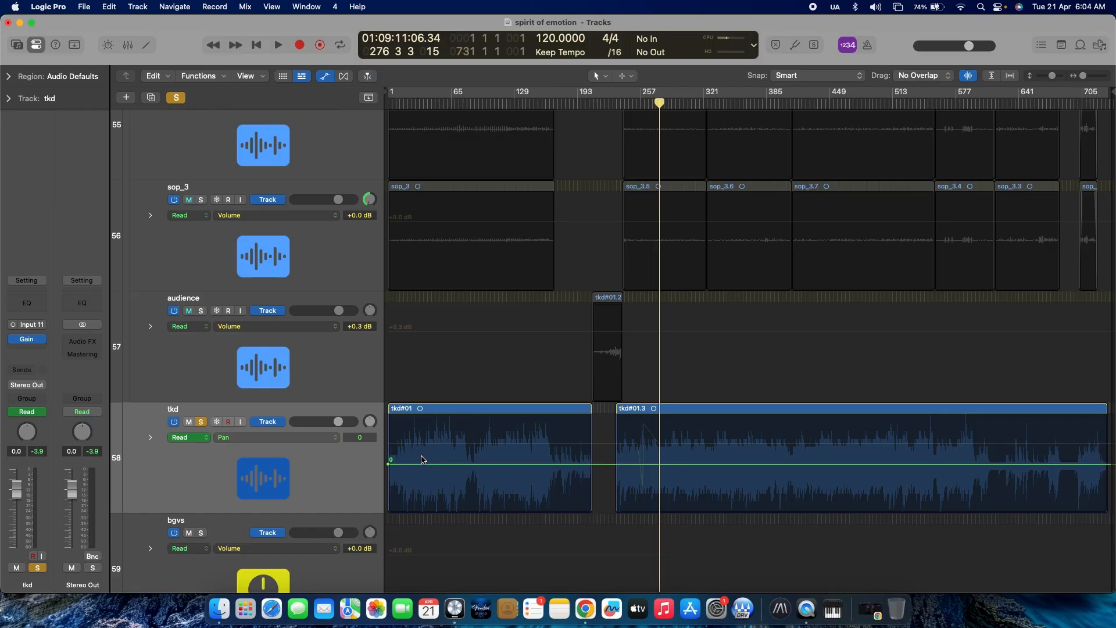
click(631, 465)
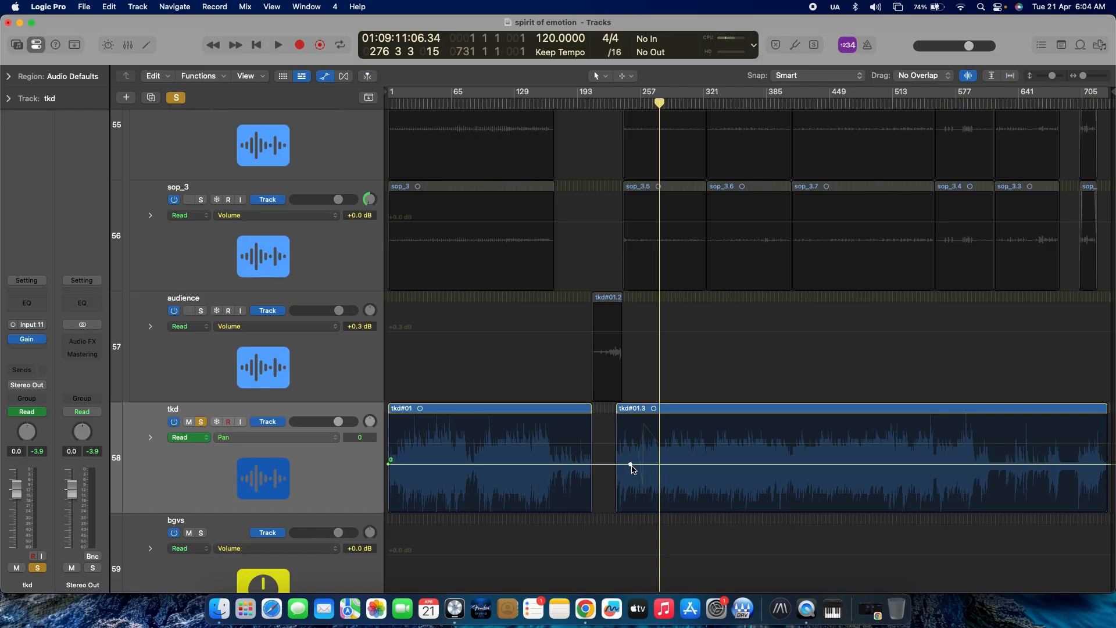
click(654, 465)
click(640, 465)
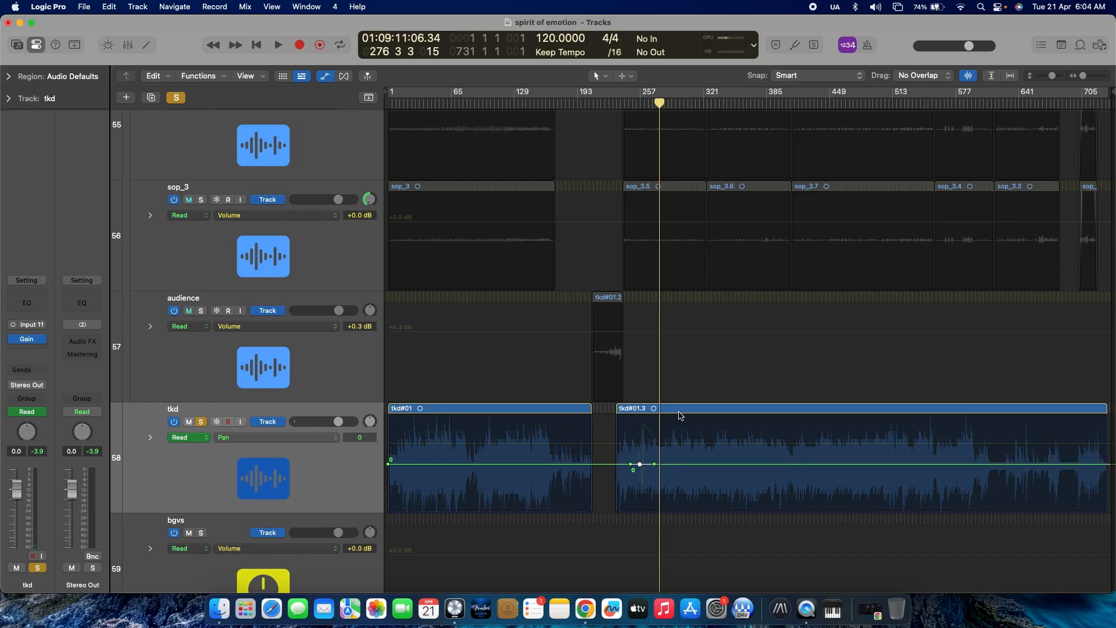
Set the tkd track to Touch mode and record pan moves to +63 and -64 during playback from about bar 234
click(167, 437)
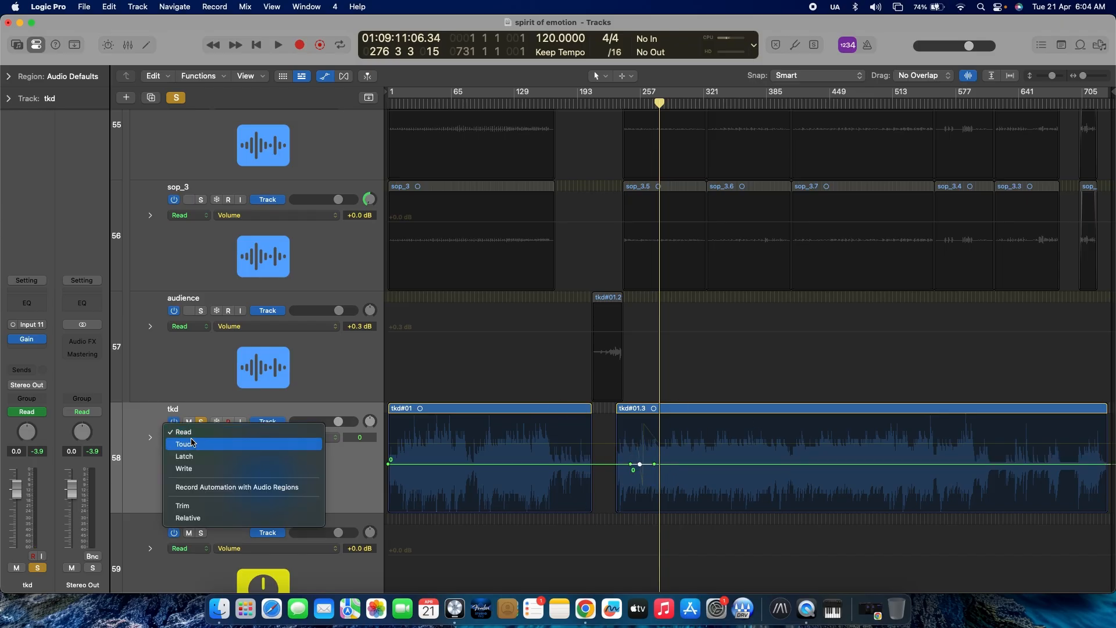
click(196, 446)
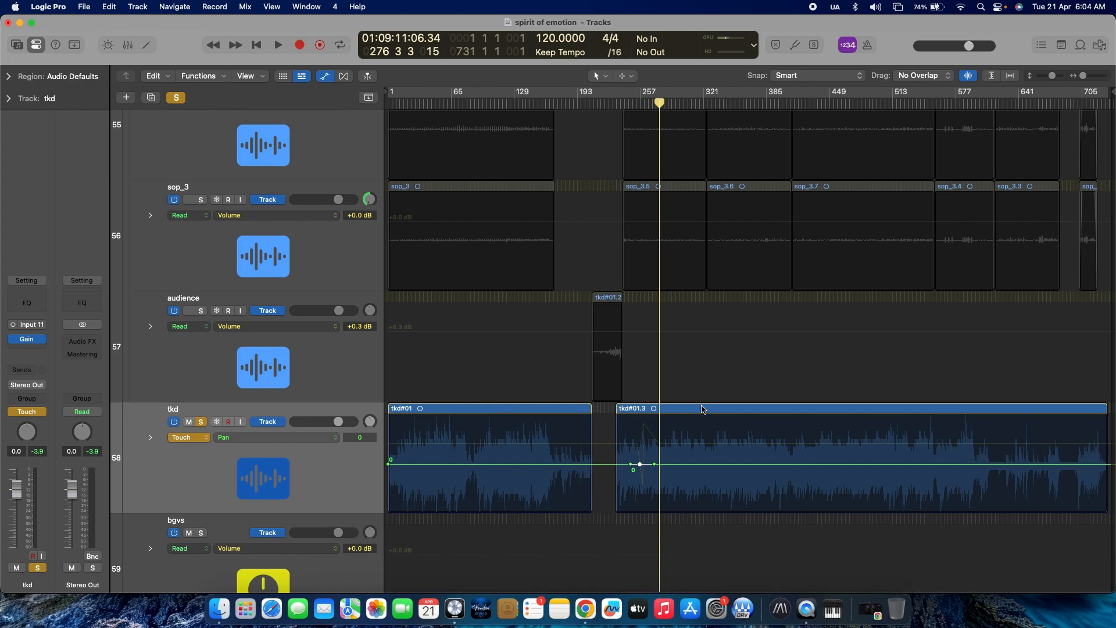
click(618, 104)
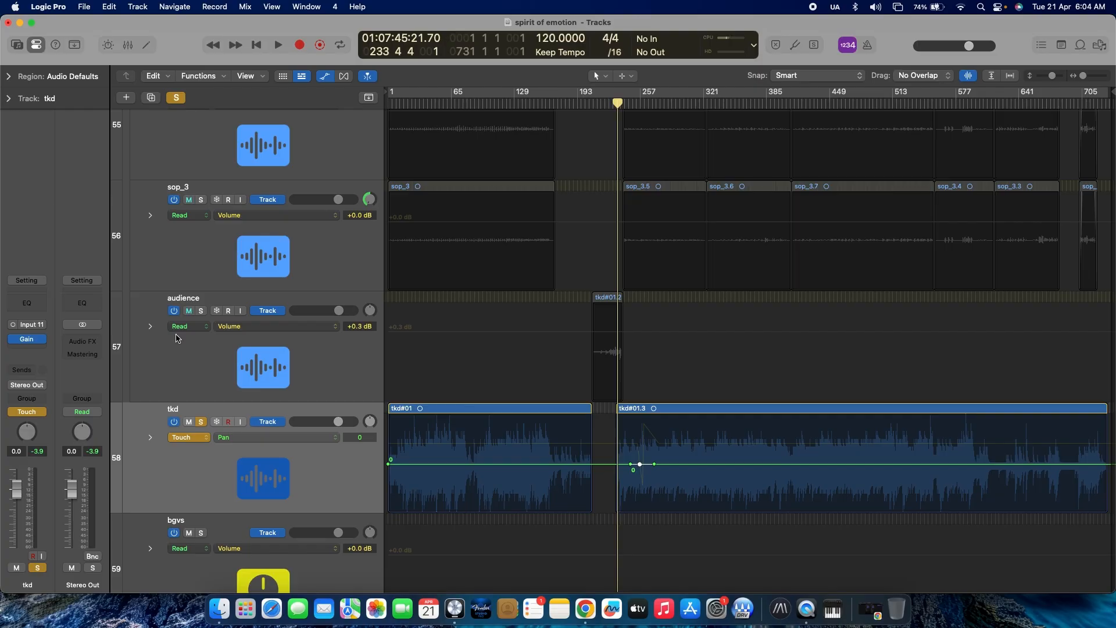
key(space)
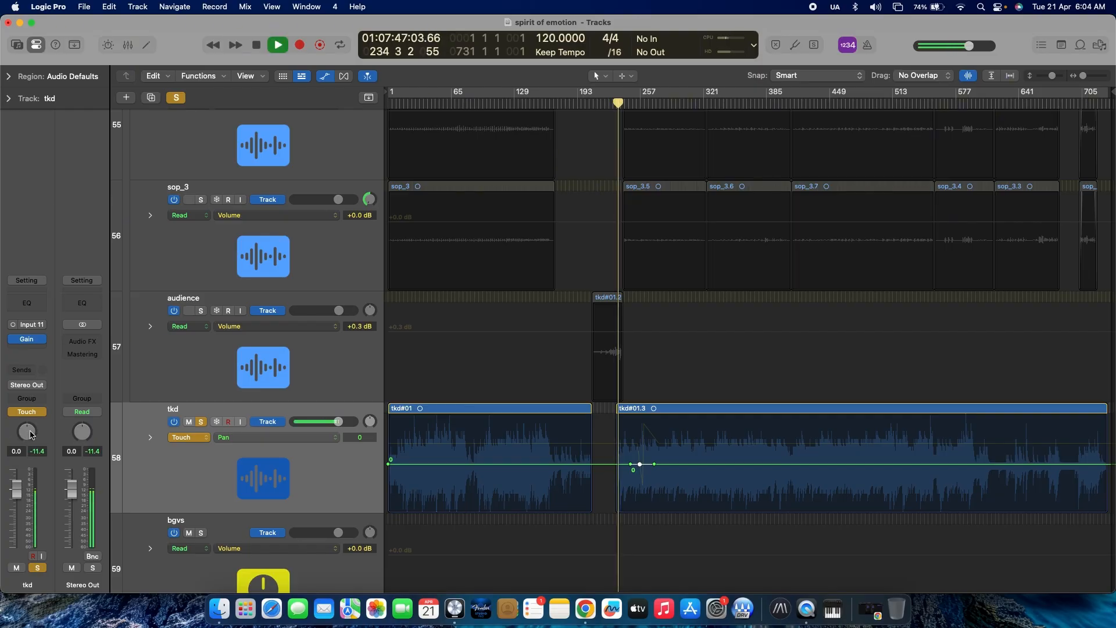
drag(34, 323, 39, 299)
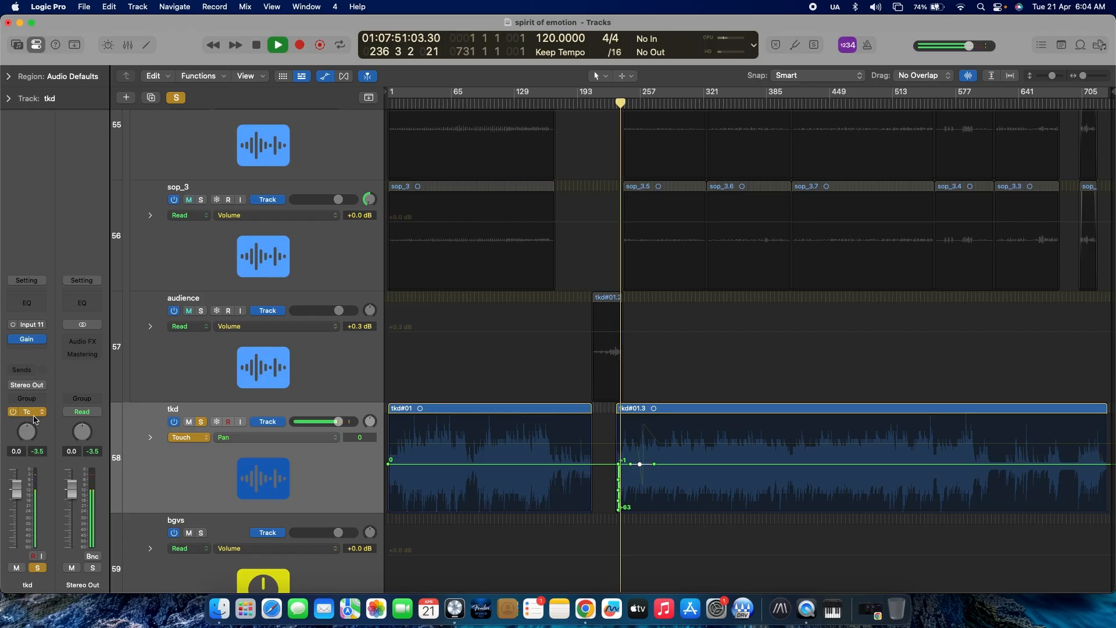
drag(29, 430, 48, 589)
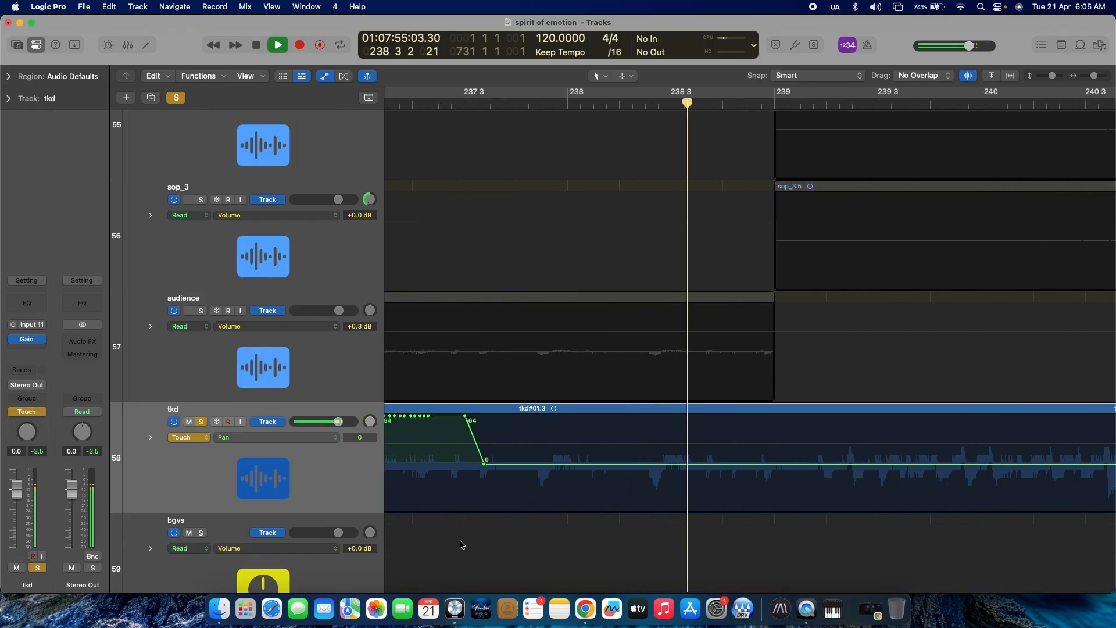
key(super+Left)
key(super+Left)
key(super+Left)
key(space)
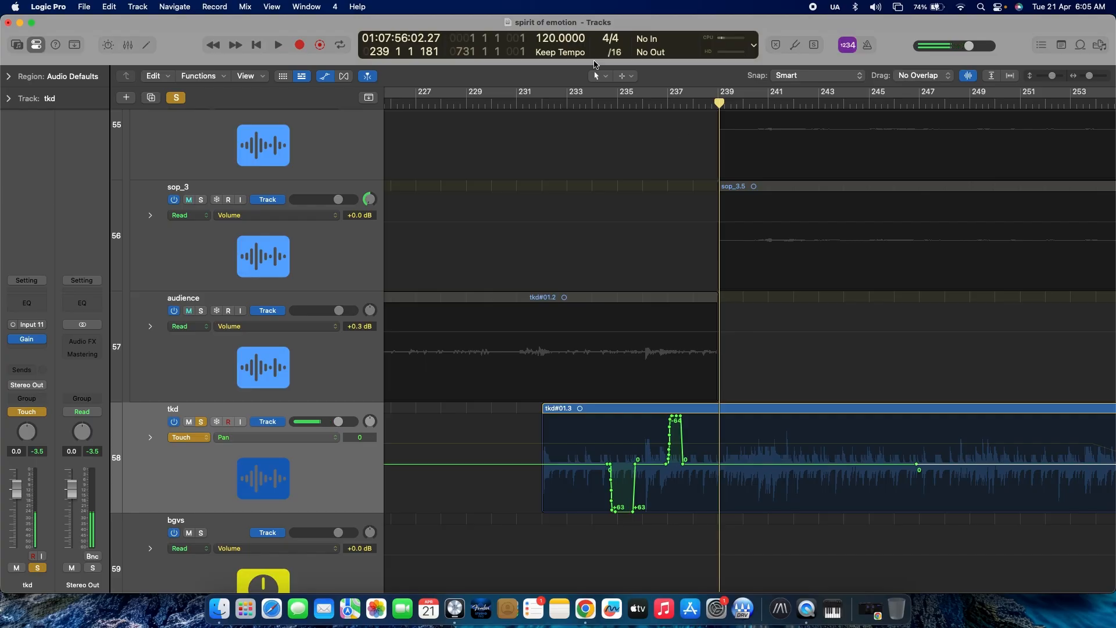
Play the tkd track from bar 234 through the recorded pan moves, stopping at about bar 238
click(590, 113)
key(space)
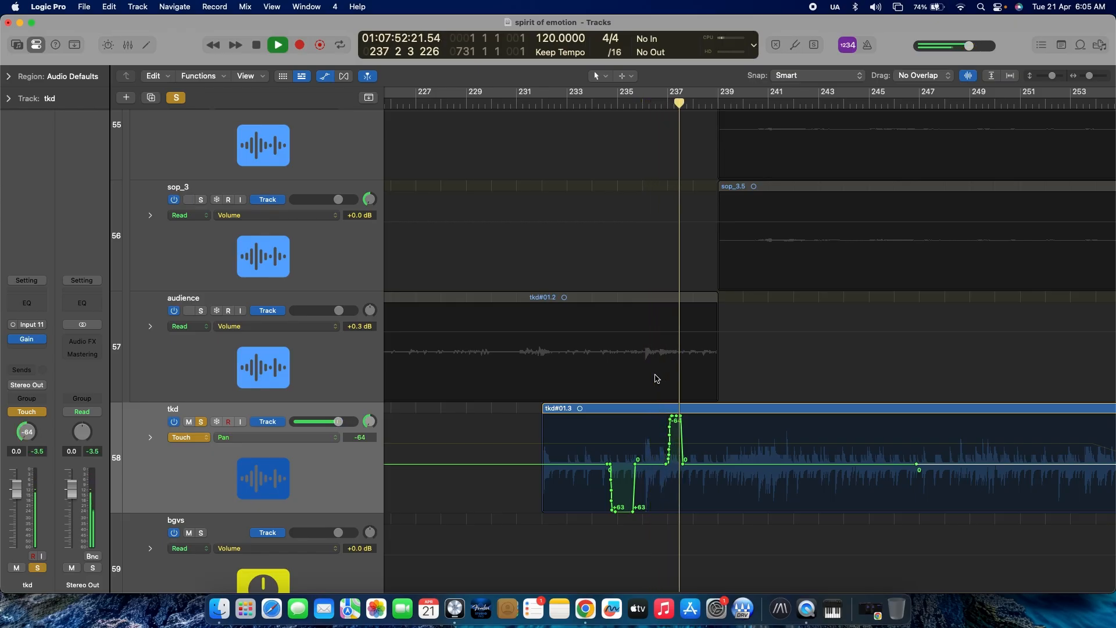
key(space)
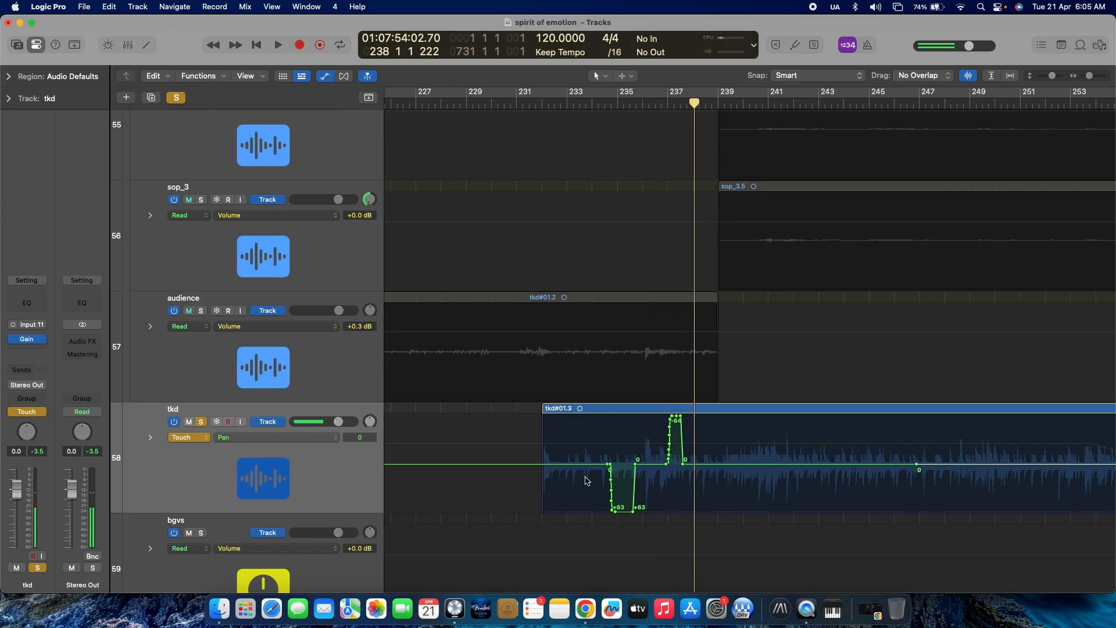
Switch the tkd track's automation parameter to Mute and record a mute from about bar 235 to 236 during playback
click(283, 443)
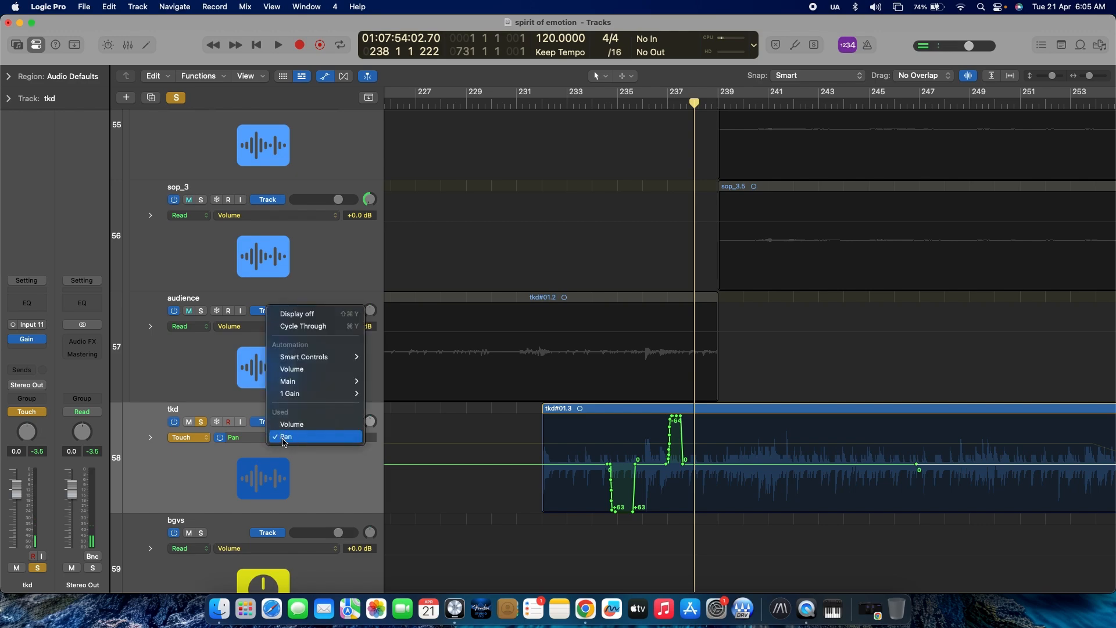
mouse_move(301, 387)
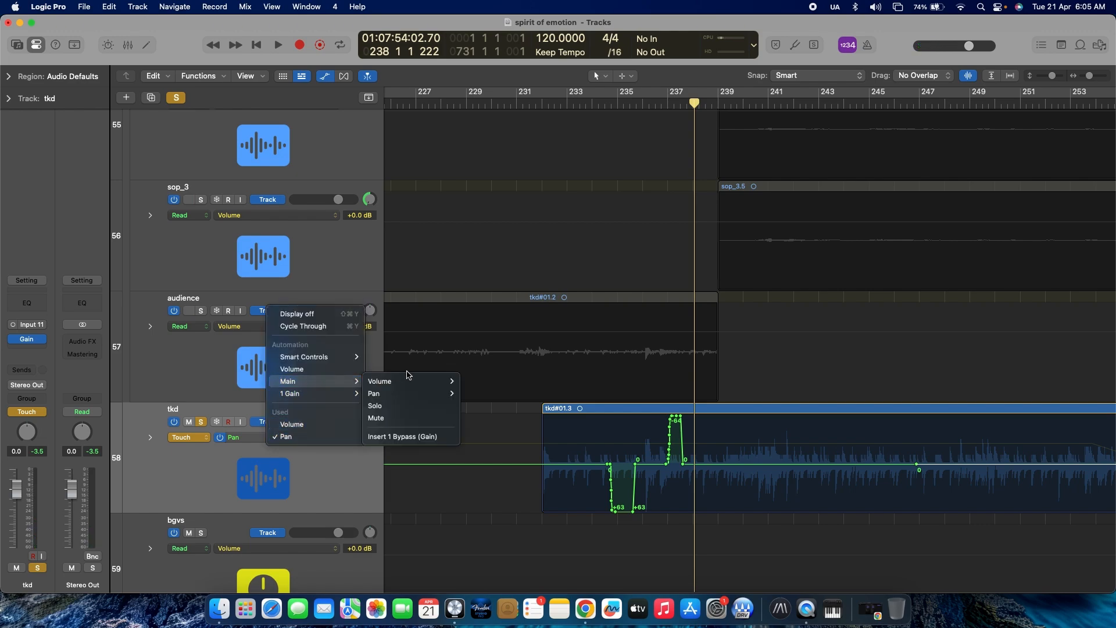
click(376, 418)
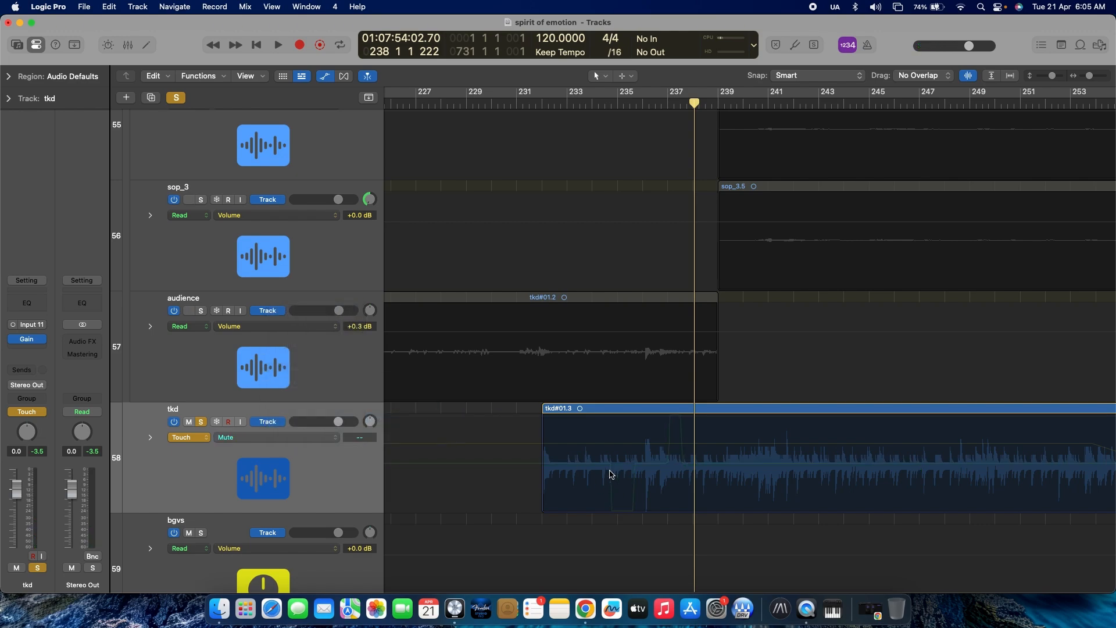
key(space)
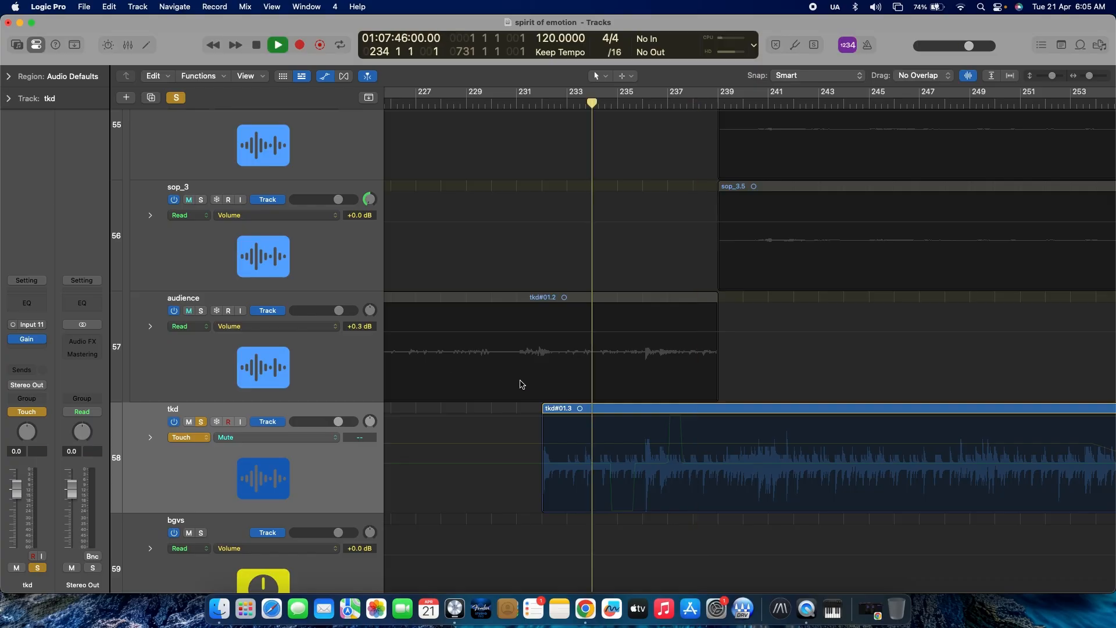
click(190, 422)
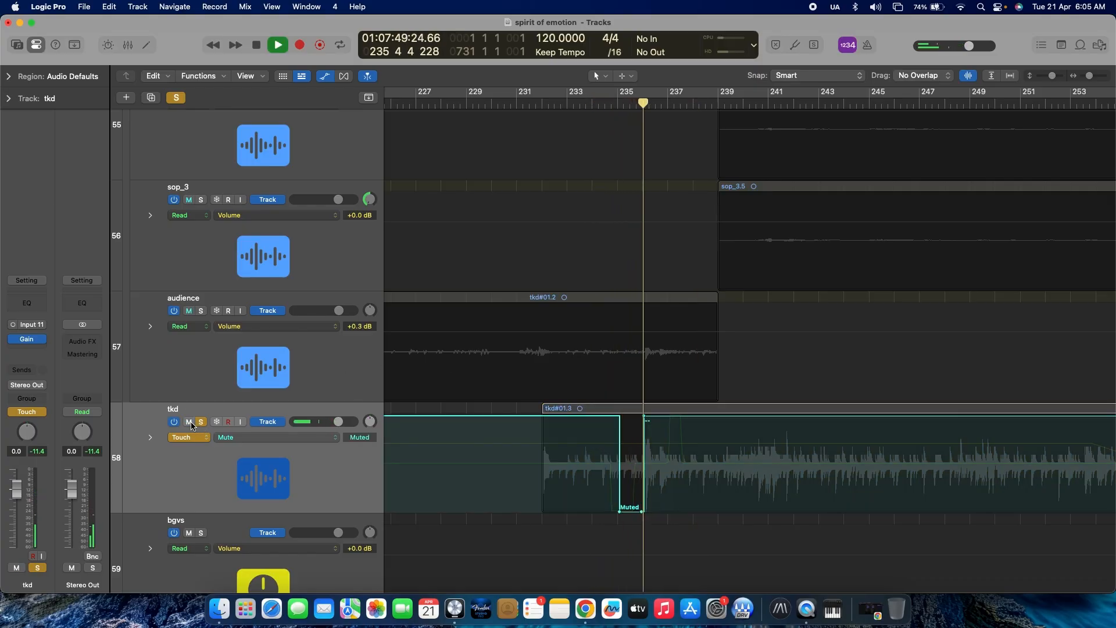
click(189, 422)
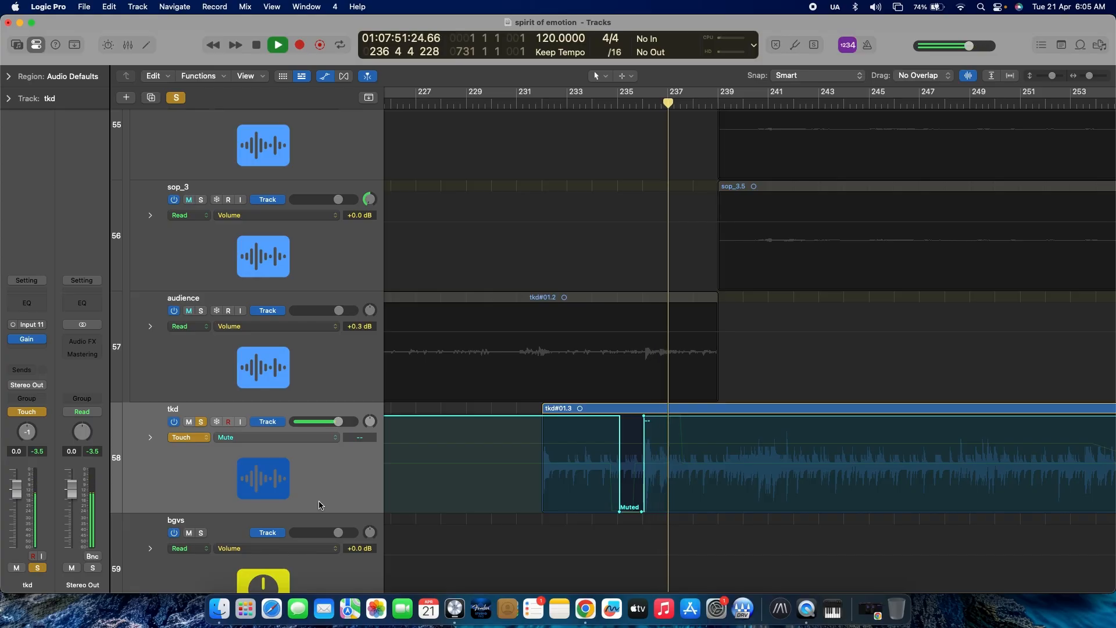
key(space)
Play the tkd track from bar 234 through the muted section, and delete that section's mute automation points
key(space)
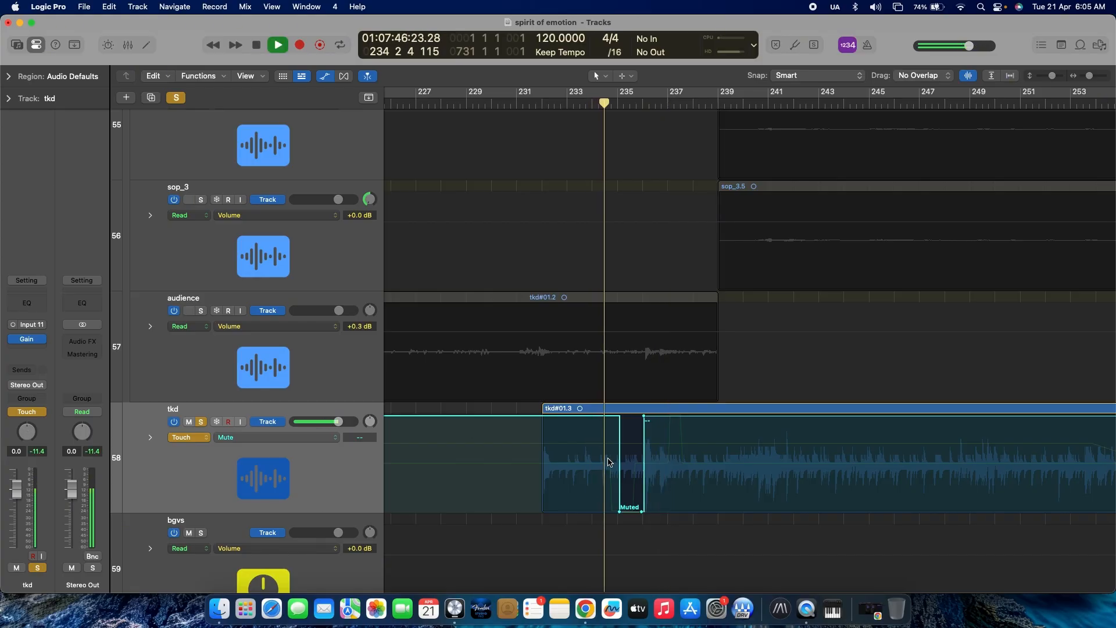
scroll(608, 462, right, 2)
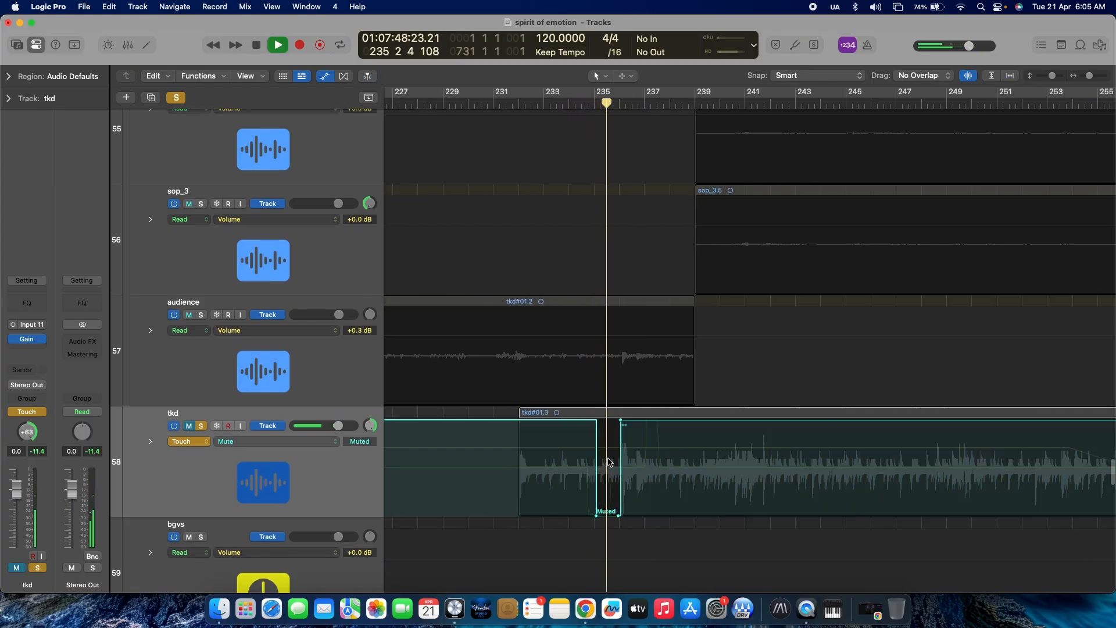
key(space)
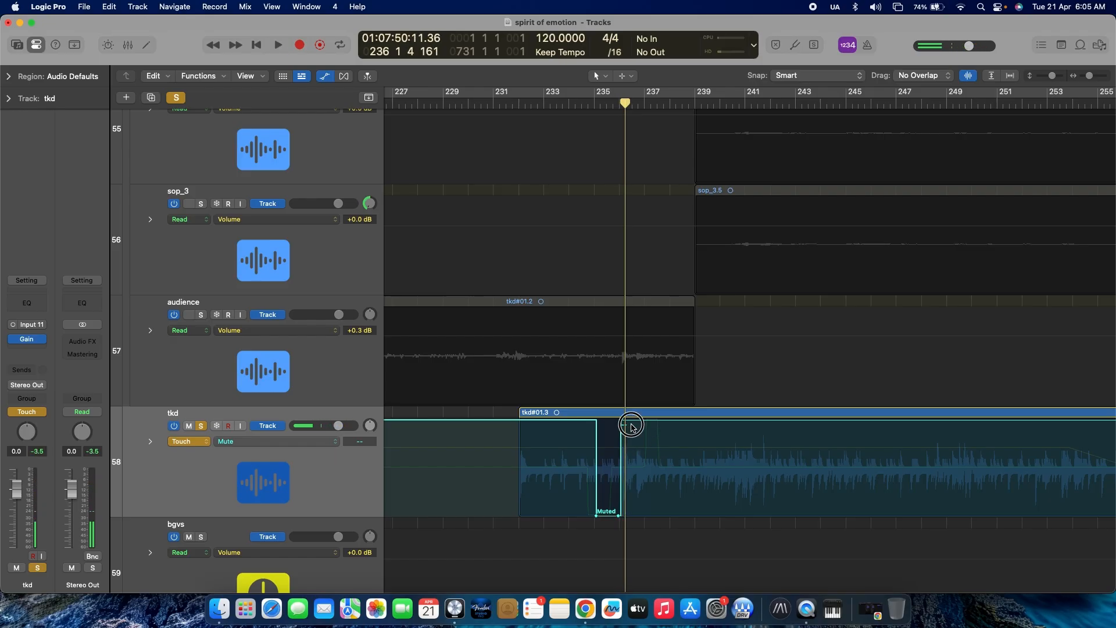
key(Delete)
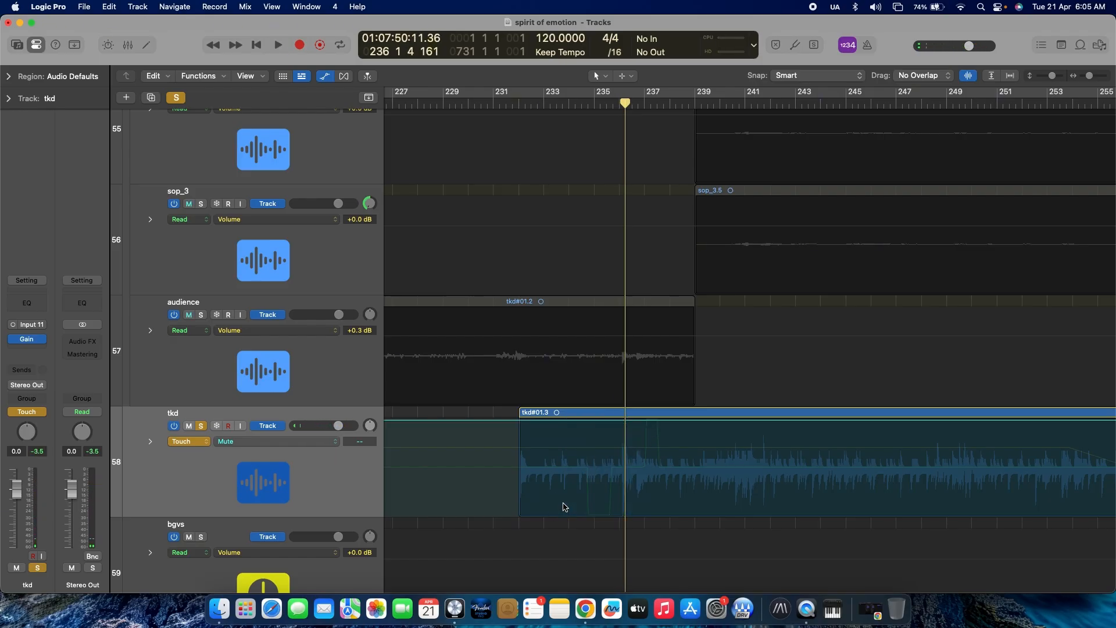
Switch the tkd track's automation parameter to Solo and toggle the track's solo off and on during playback from bar 234
click(270, 440)
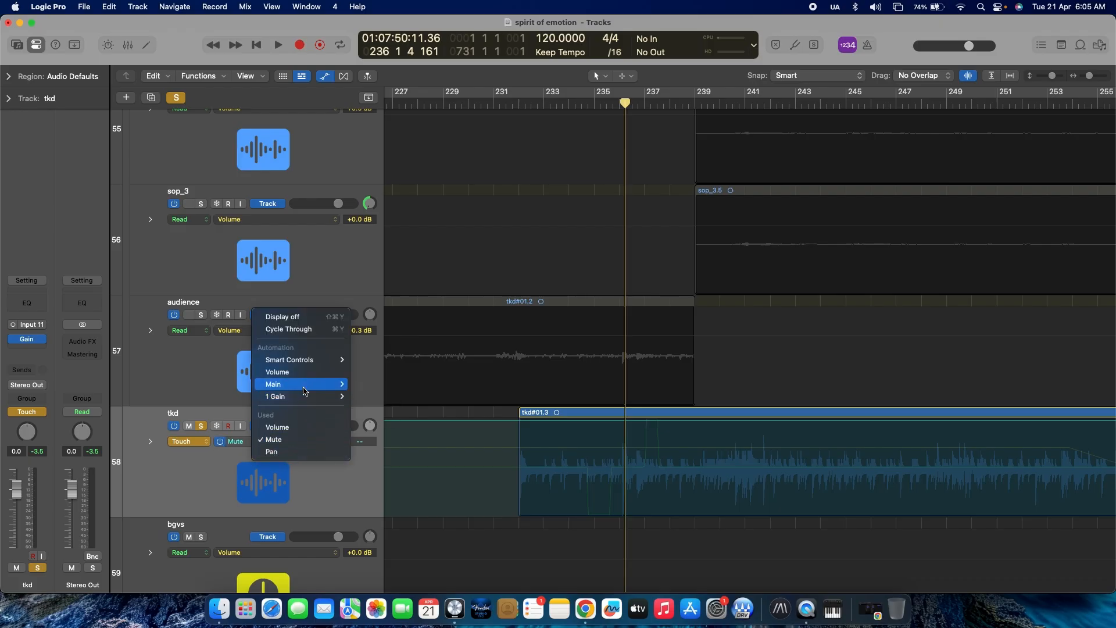
mouse_move(302, 385)
click(381, 409)
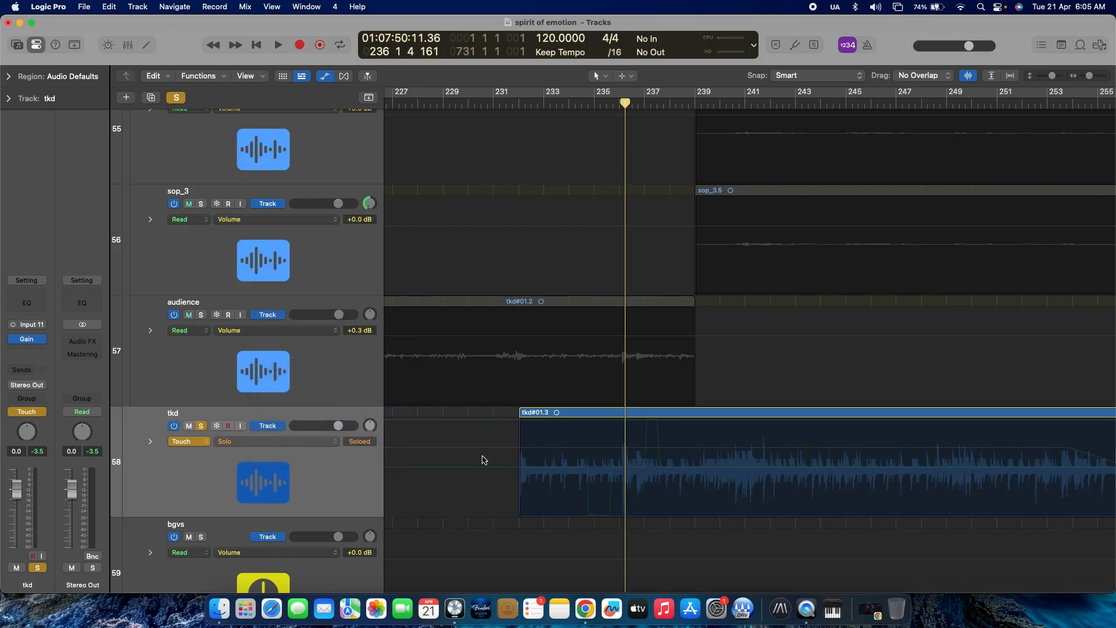
key(space)
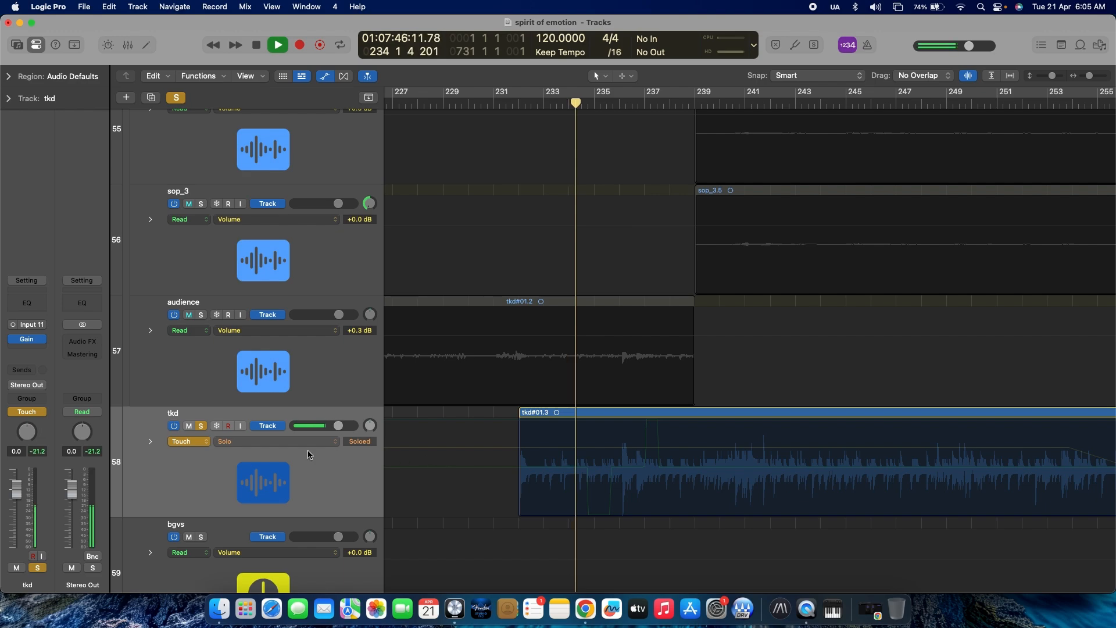
click(201, 427)
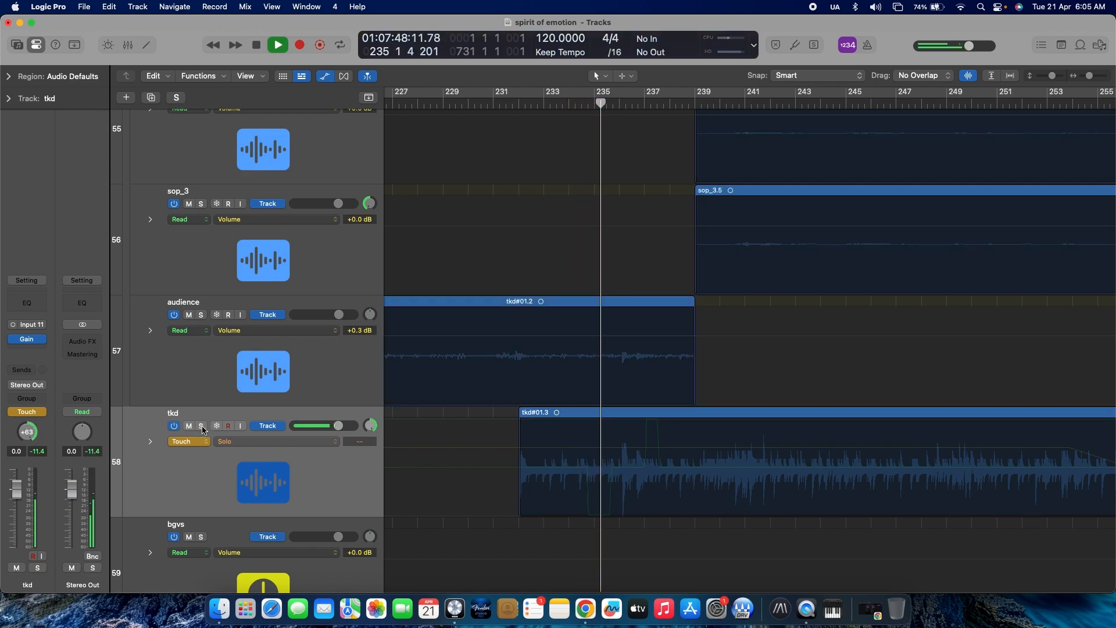
click(202, 427)
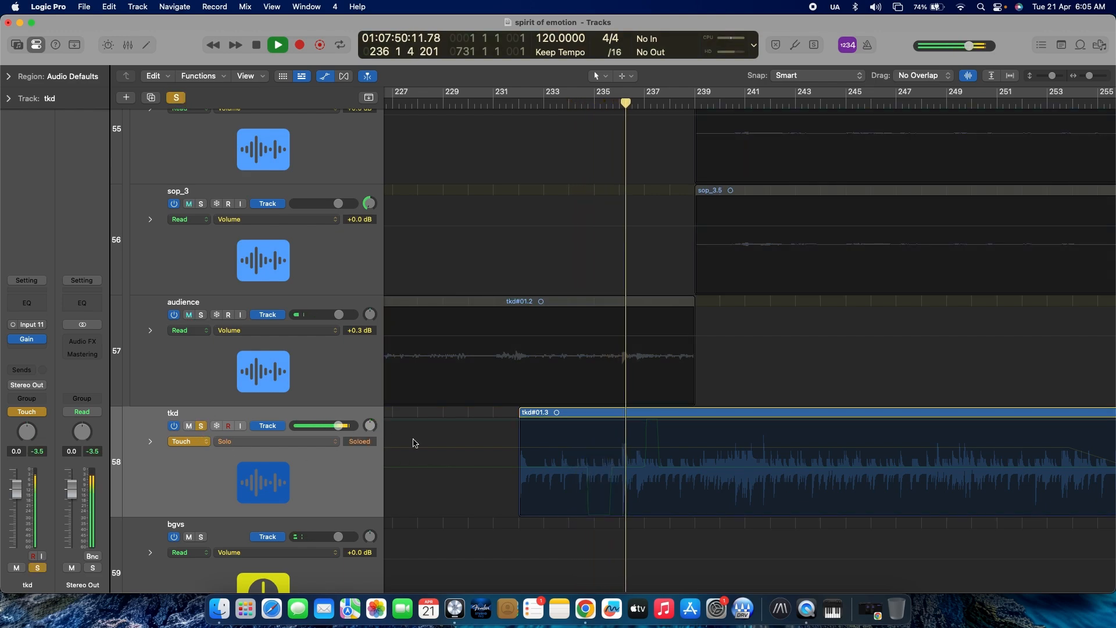
click(549, 268)
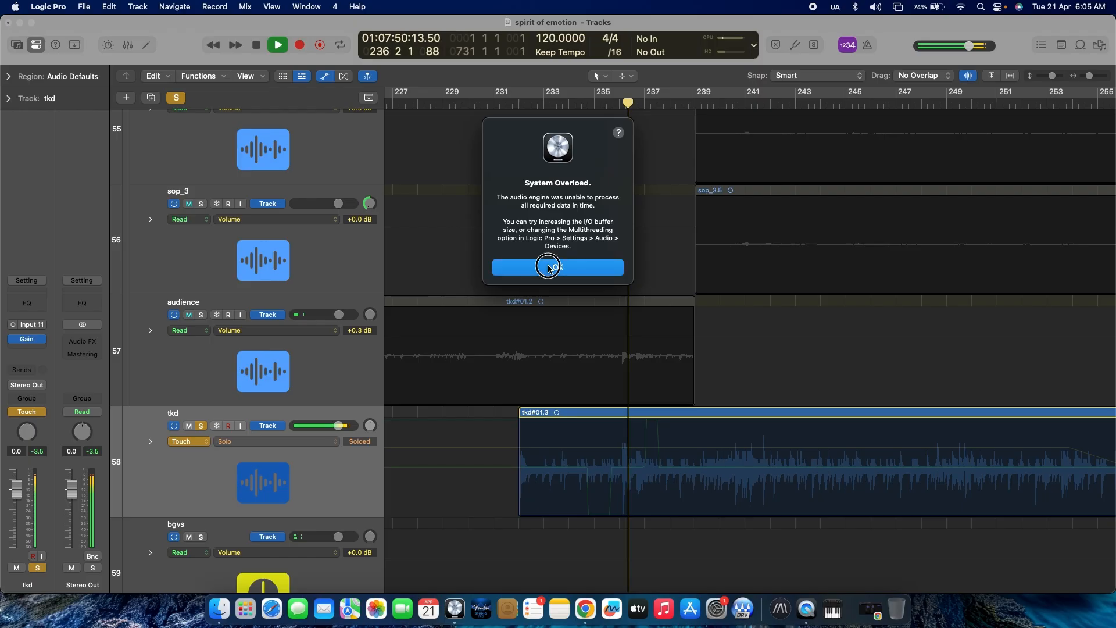
Add Solo automation to the tkd track in the lane and play it from bar 234 to about bar 236
click(545, 466)
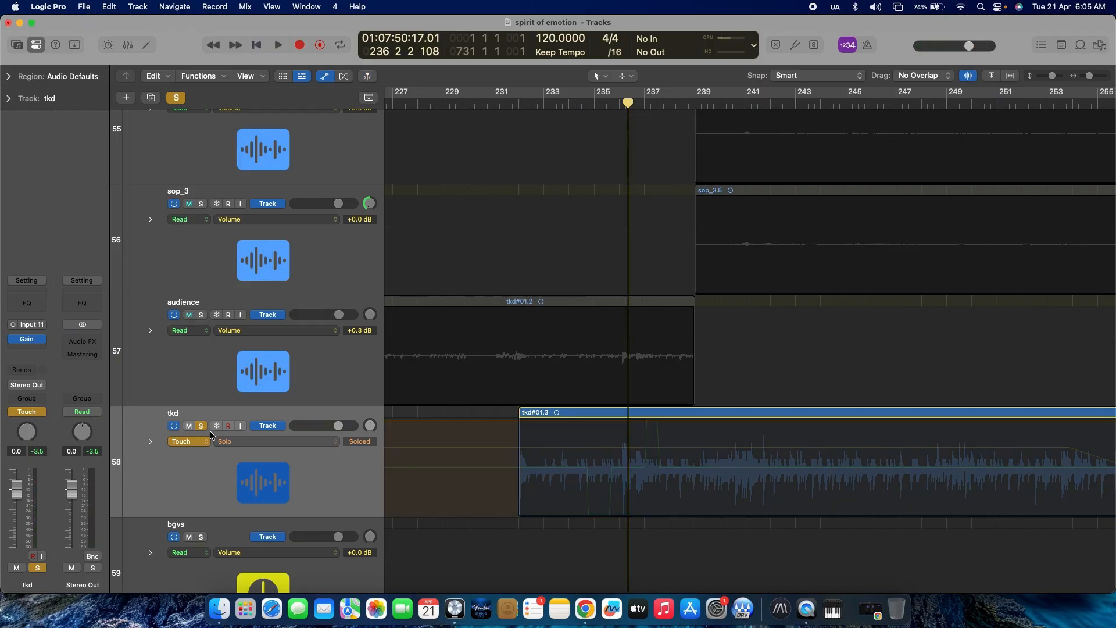
key(space)
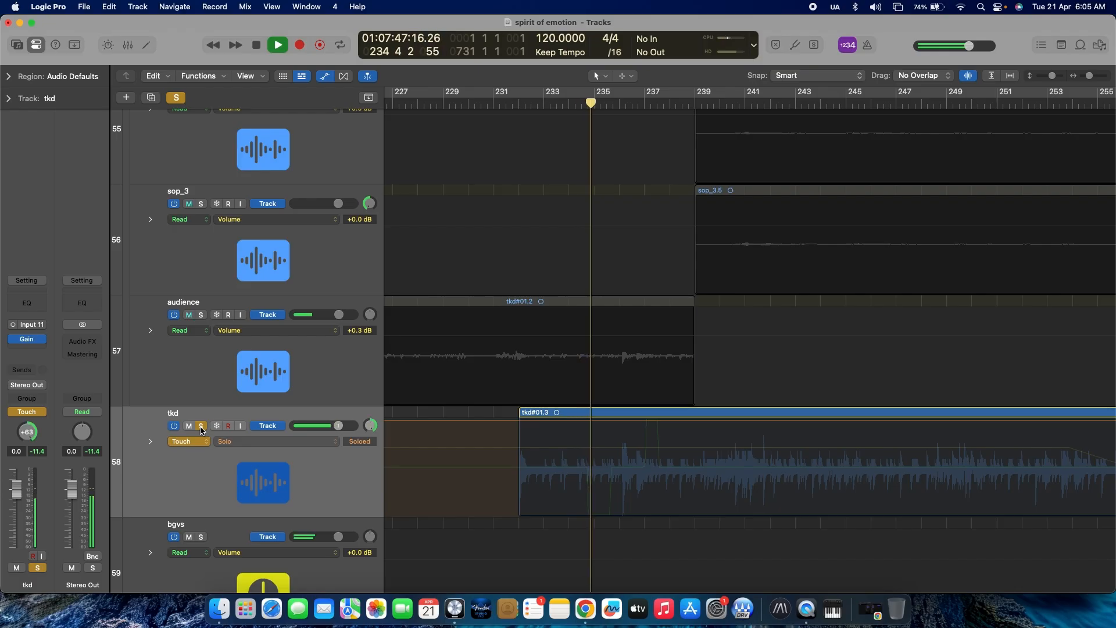
key(Return)
key(space)
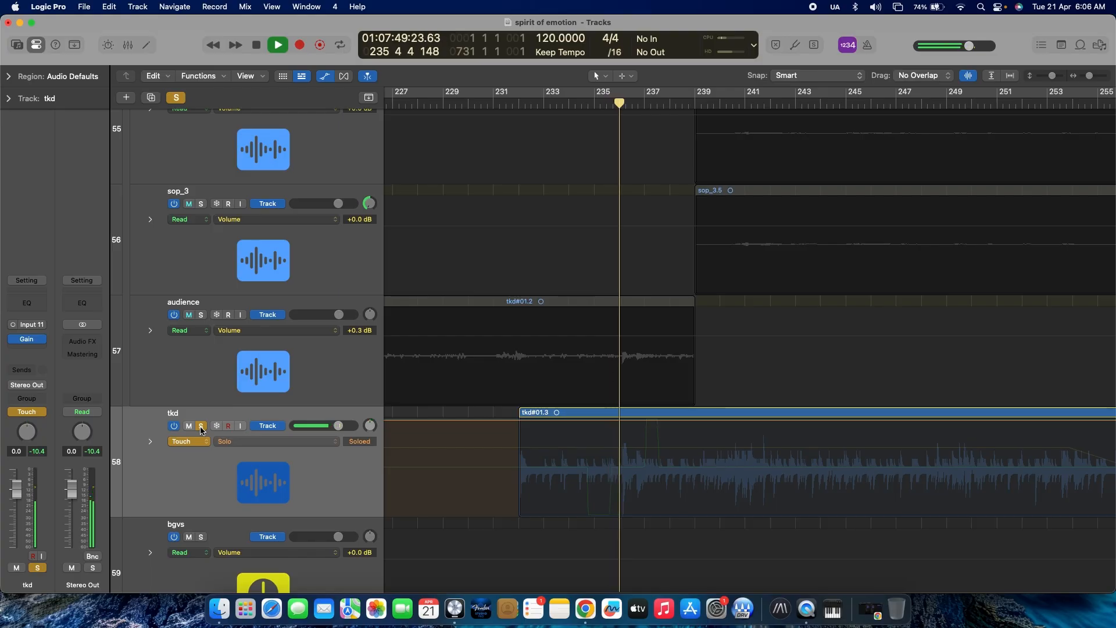
key(space)
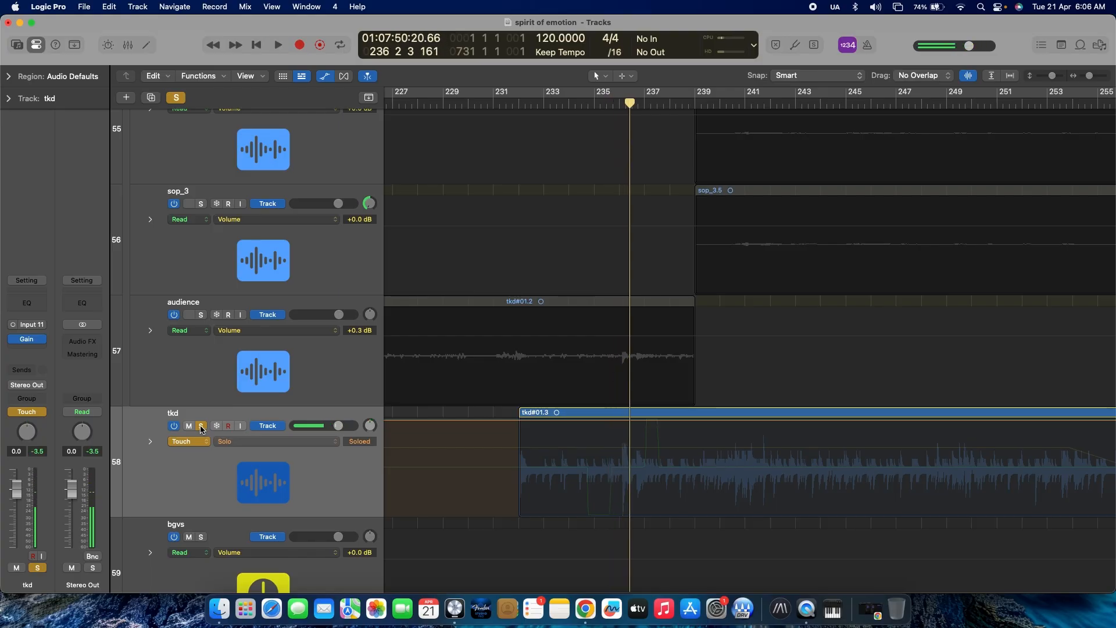
Turn off the tkd track's solo and play from bar 234 again to test the Solo automation, stopping near bar 235
click(199, 428)
scroll(638, 447, down, 10)
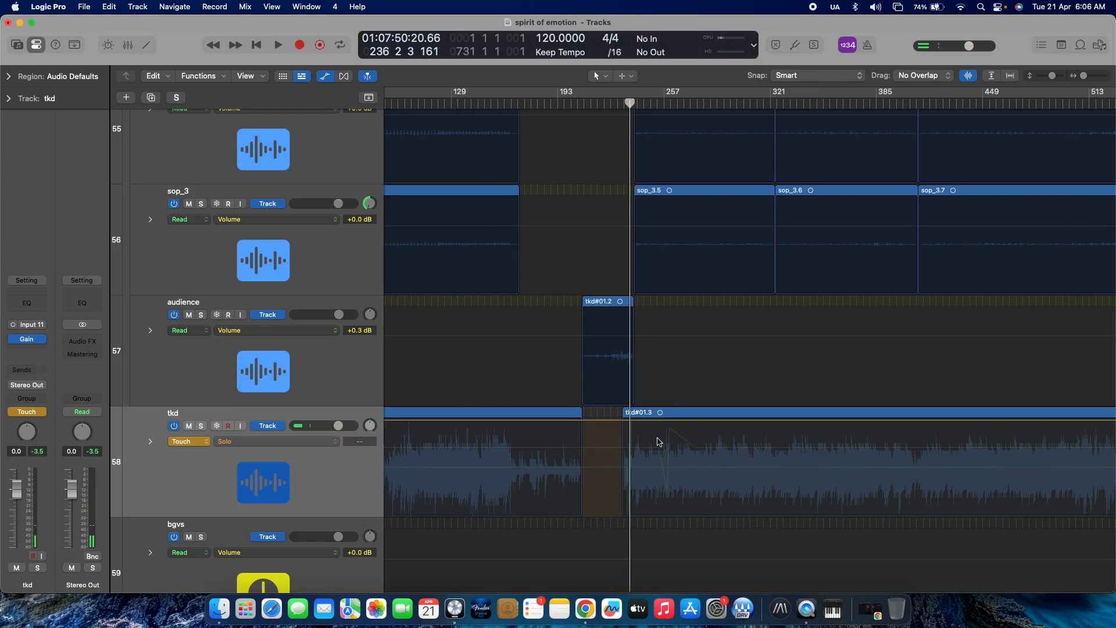
scroll(657, 442, down, 3)
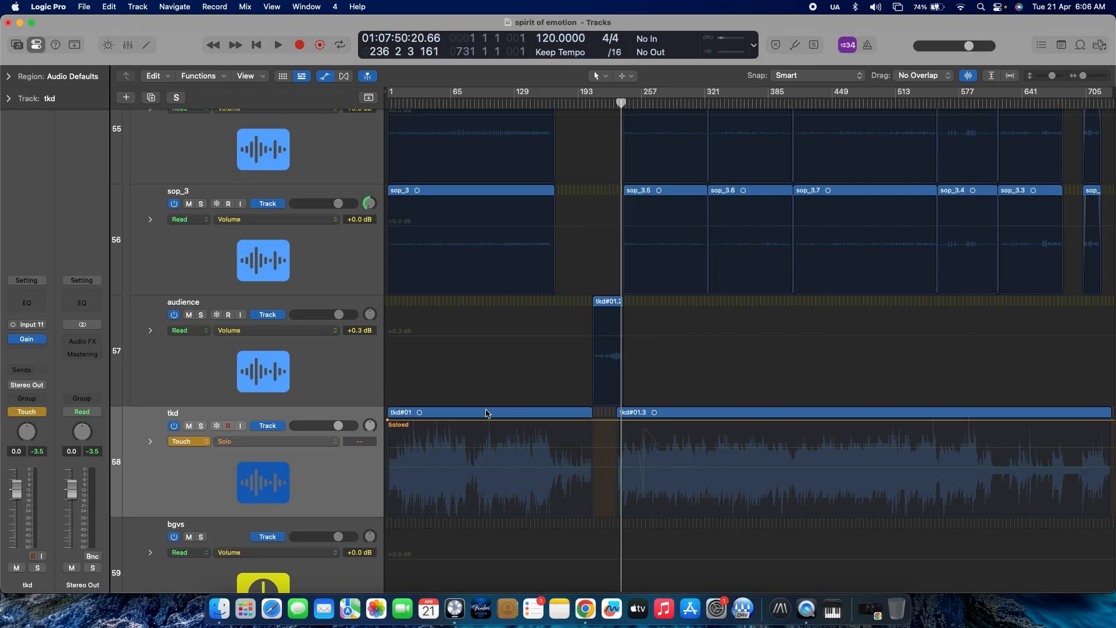
key(space)
key(s)
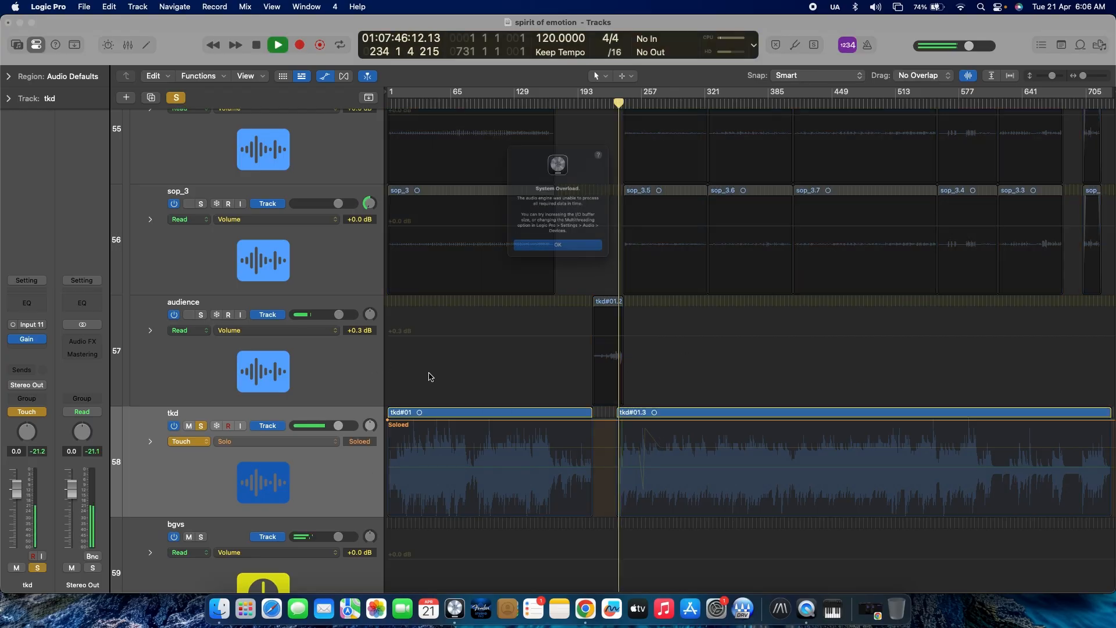
key(Return)
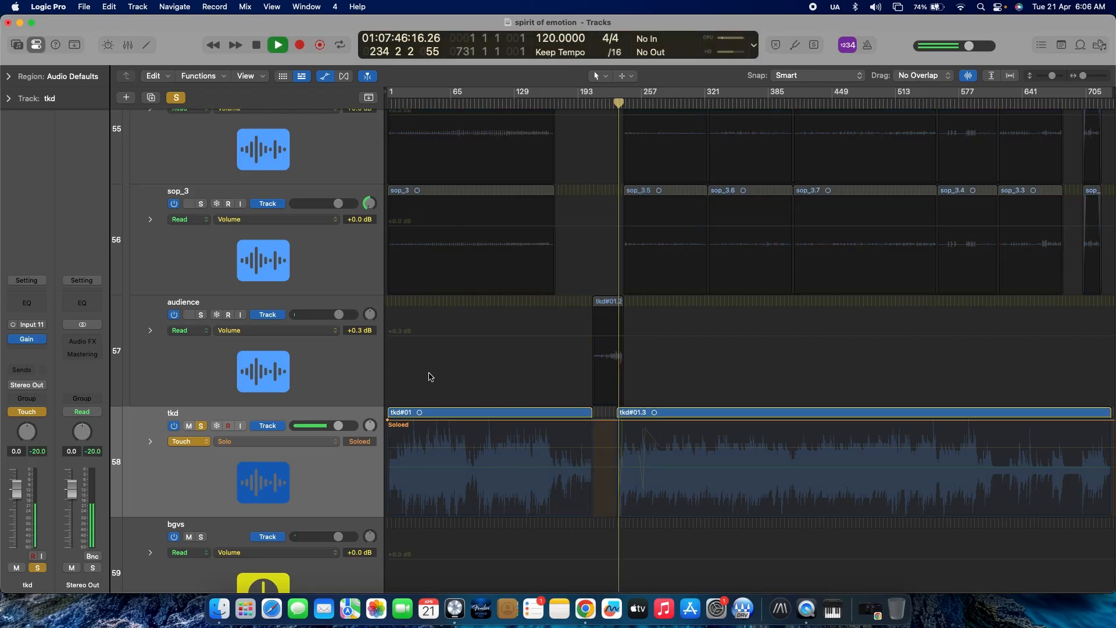
key(space)
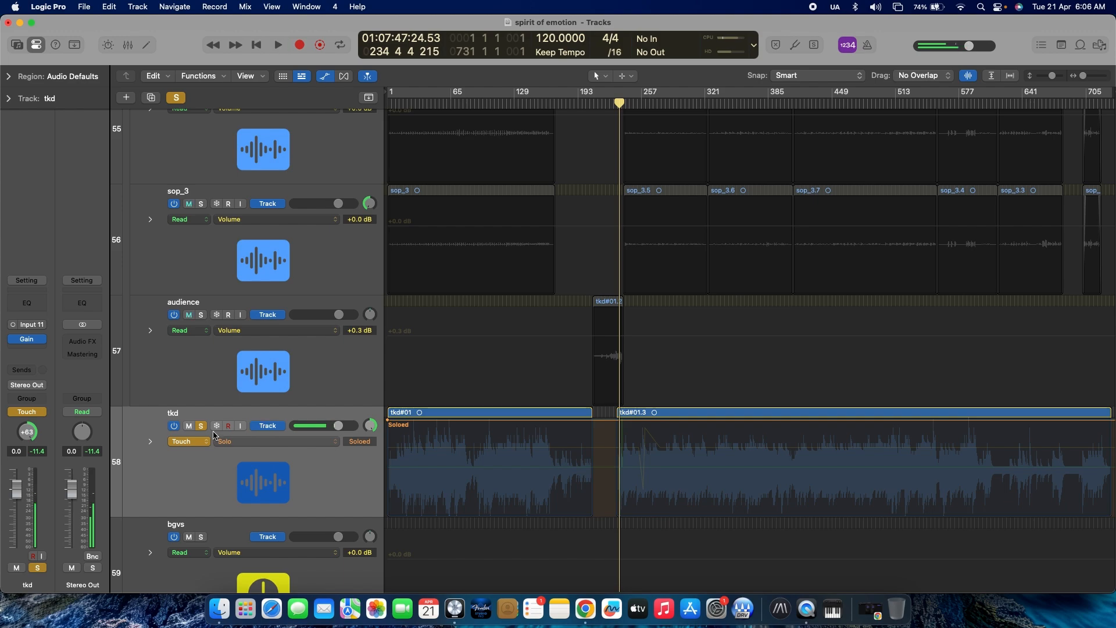
click(250, 442)
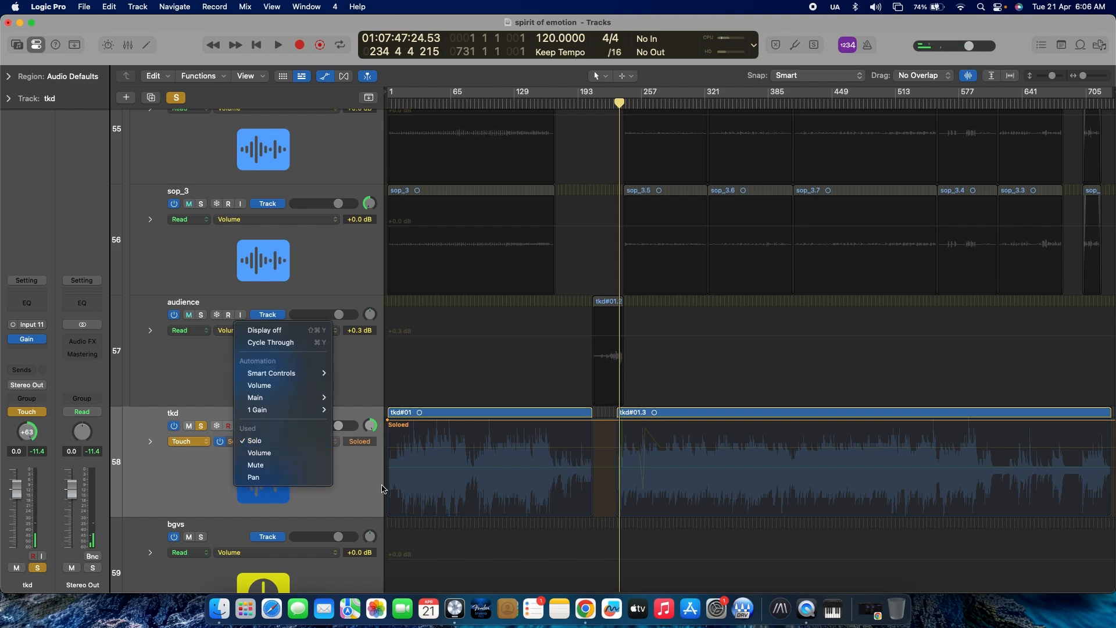
click(389, 424)
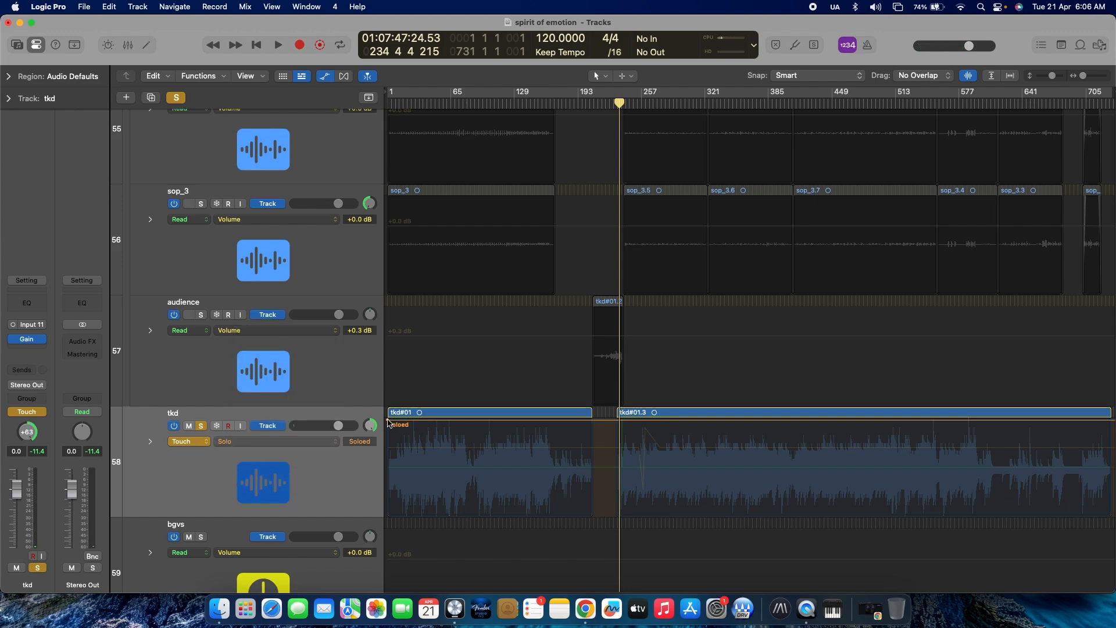
drag(388, 421, 386, 453)
key(super+BackSpace)
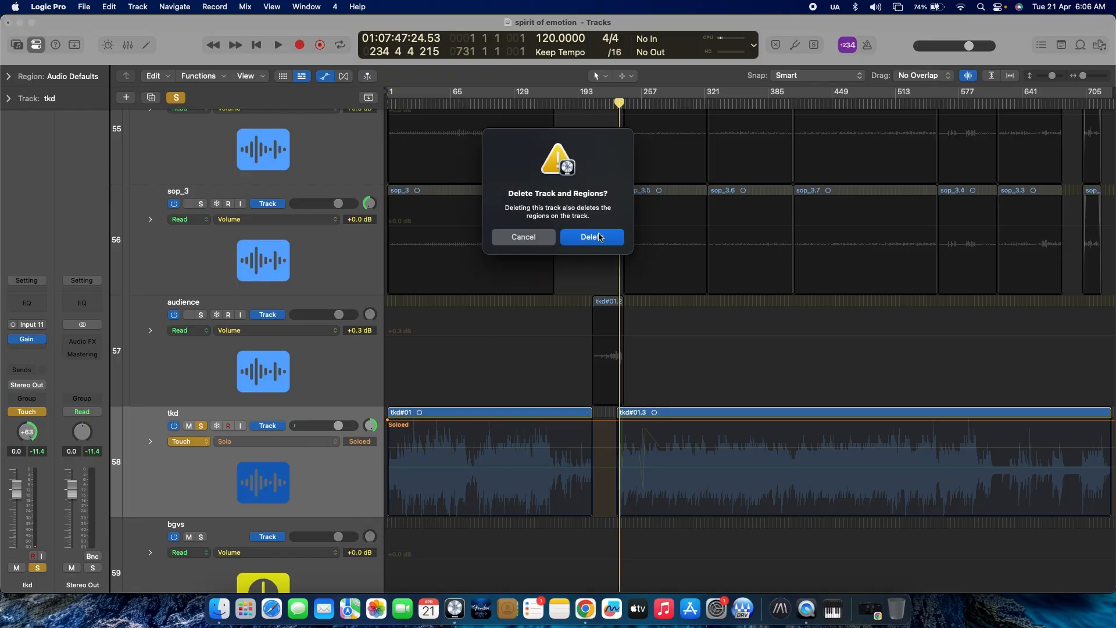
click(550, 231)
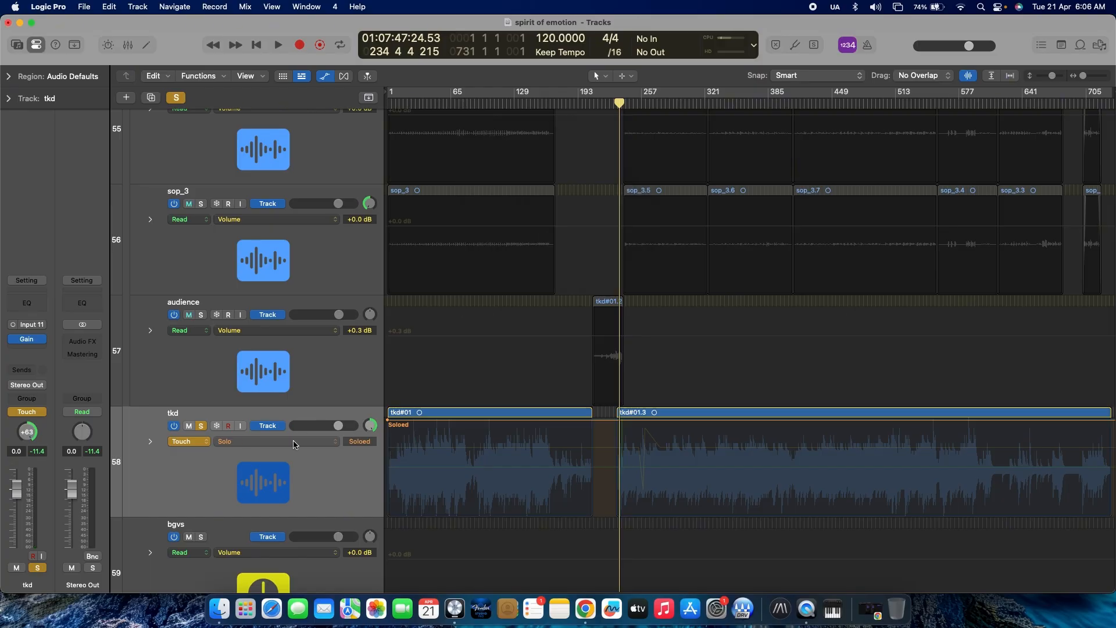
Set the tkd track to Read mode, lower its Solo automation to off and delete the automation point at bar 1
click(190, 443)
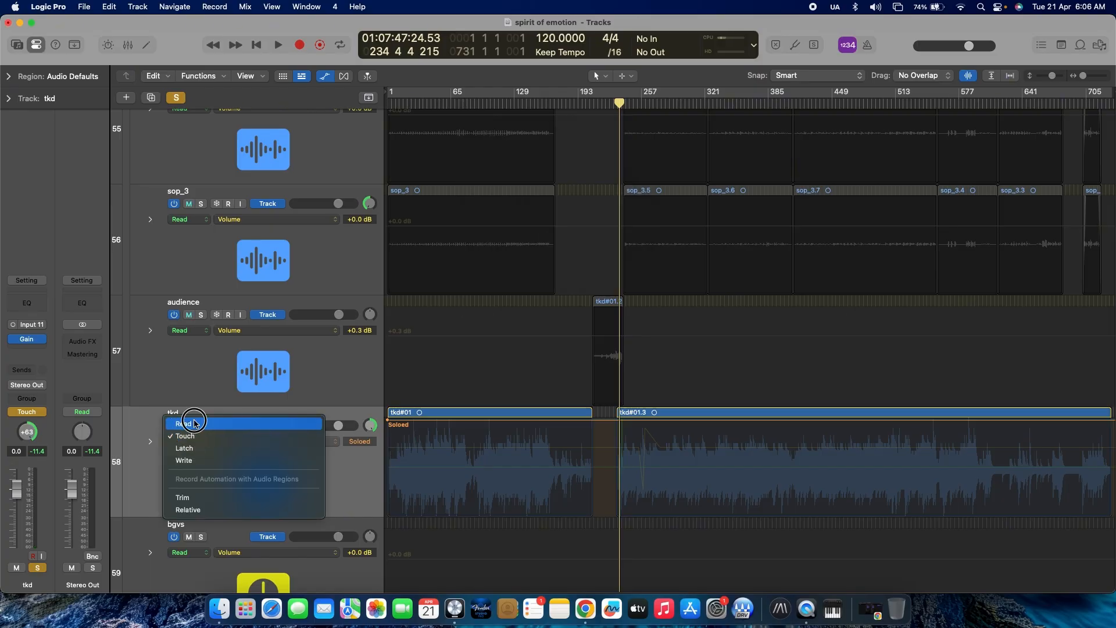
click(186, 425)
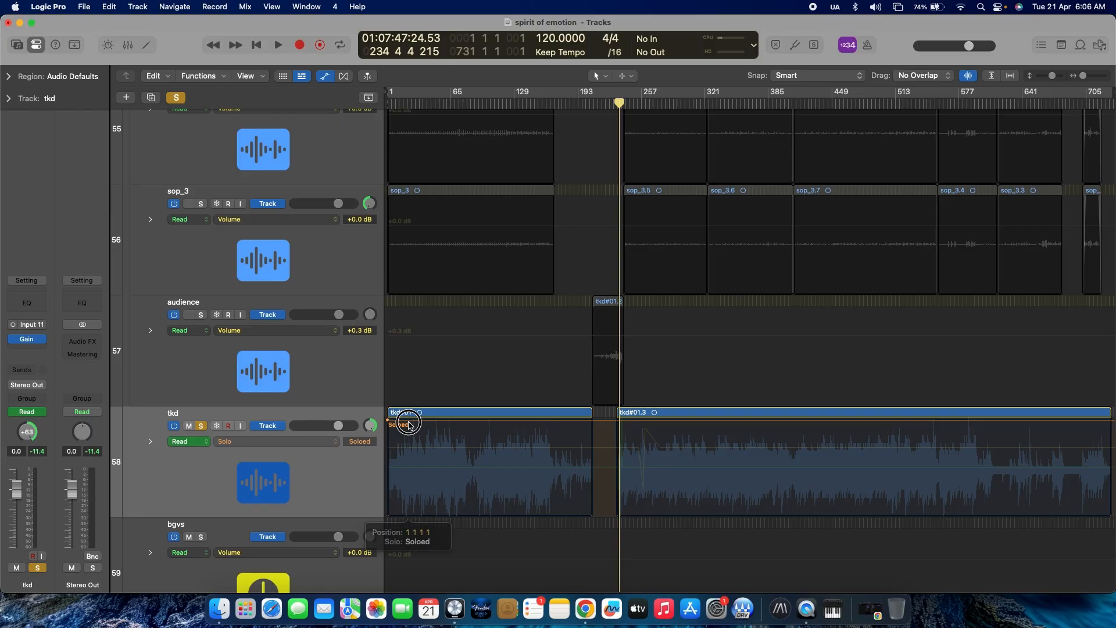
drag(409, 420, 360, 518)
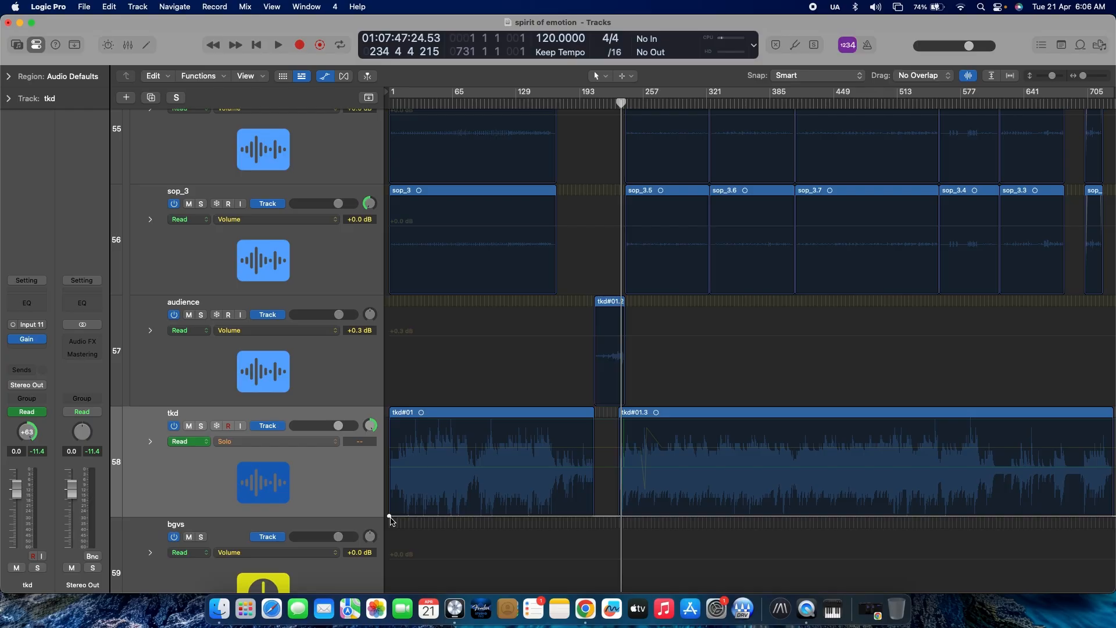
double_click(390, 517)
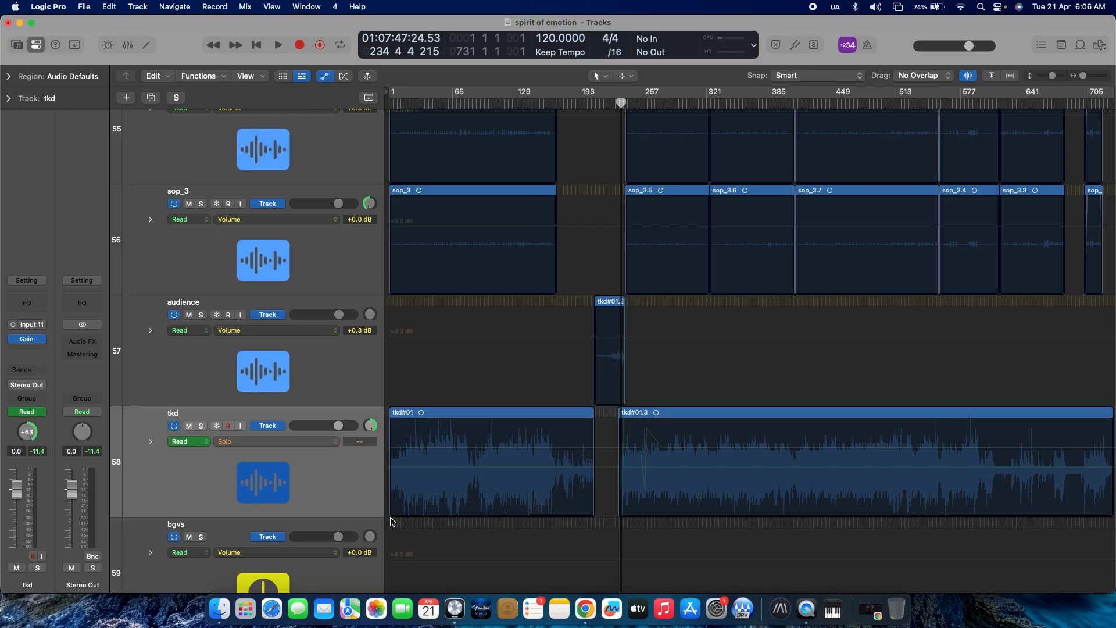
click(262, 441)
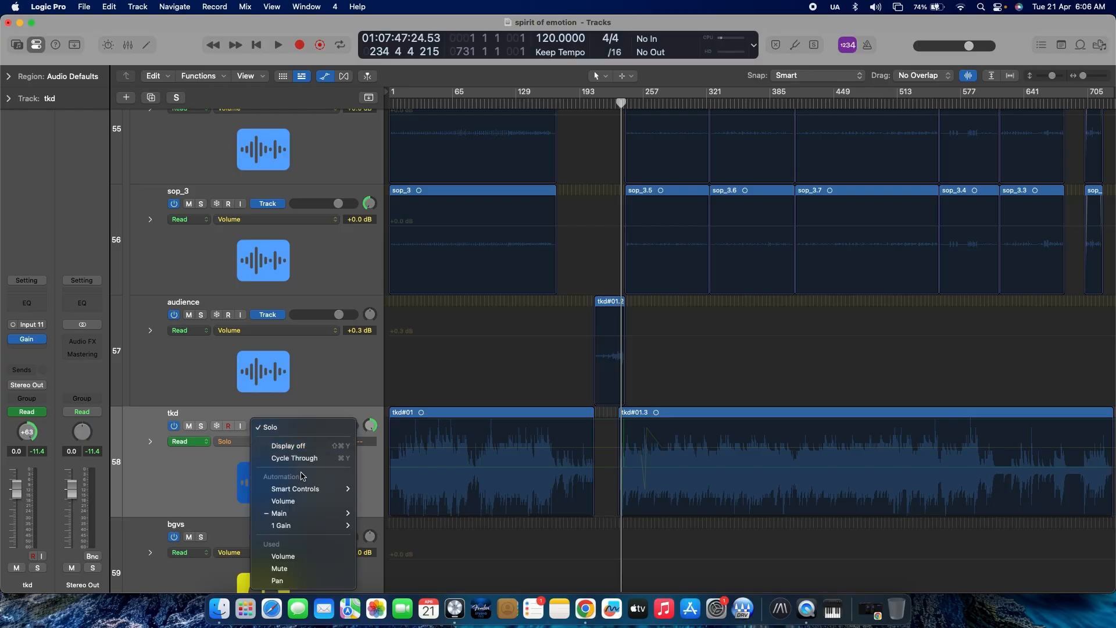
mouse_move(300, 510)
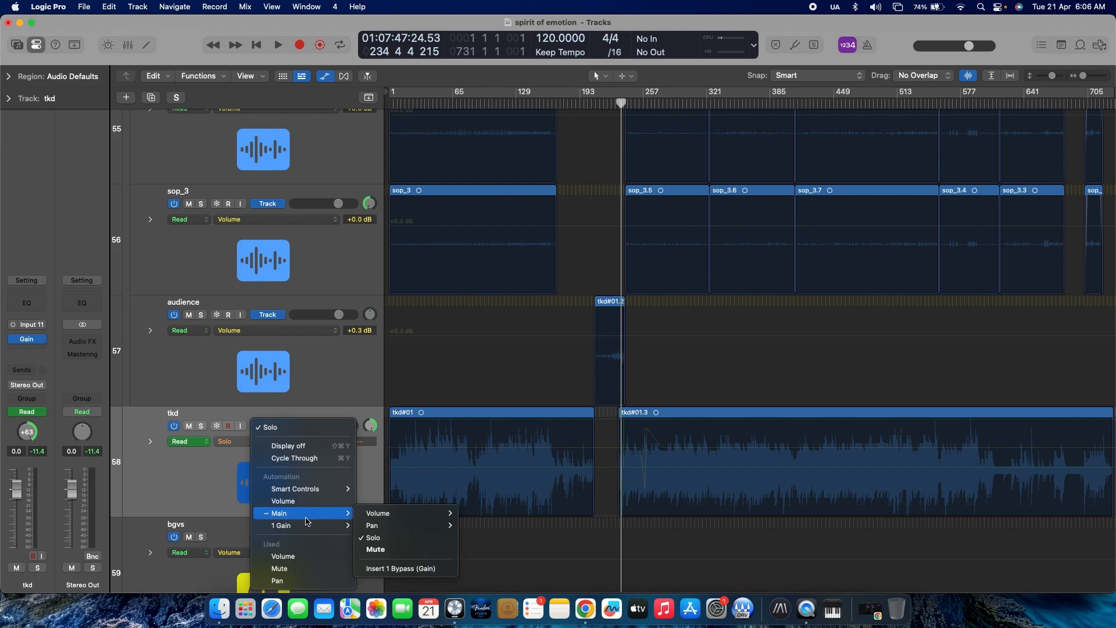
click(496, 418)
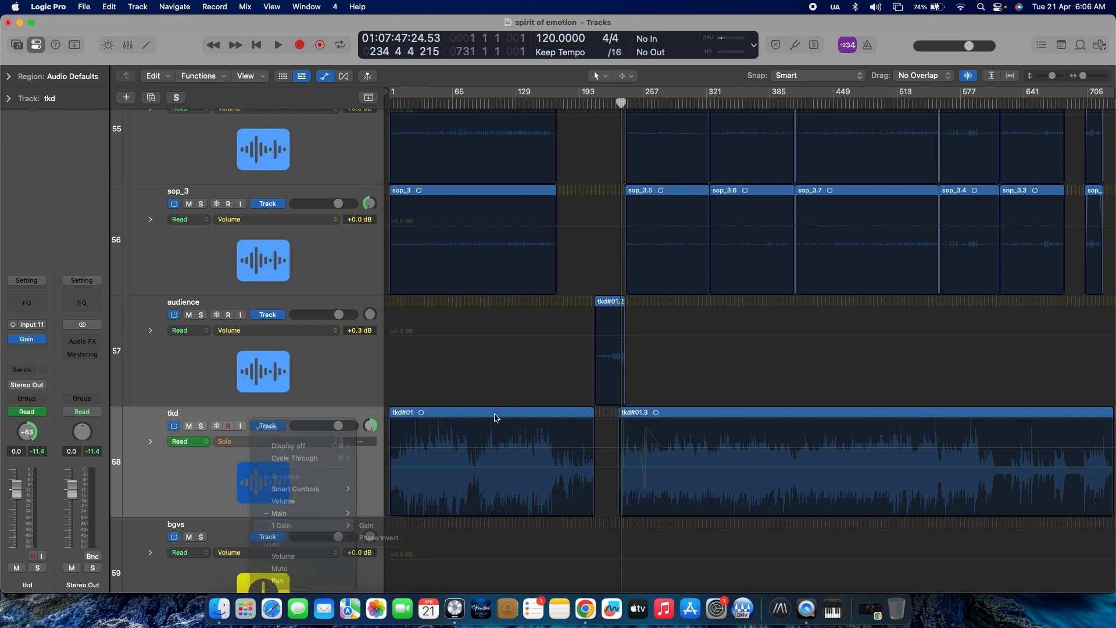
Mute the tkd#01 and tkd#01.3 regions with the Mute tool, and return to the Pointer tool
key(t)
key(m)
click(488, 440)
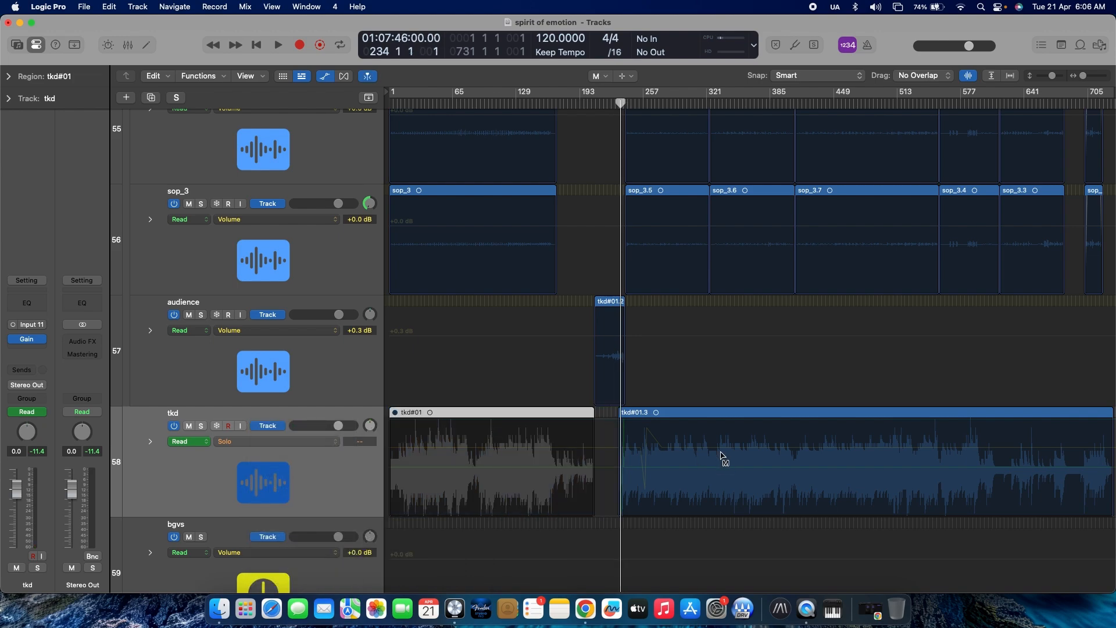
click(721, 455)
key(t)
key(t)
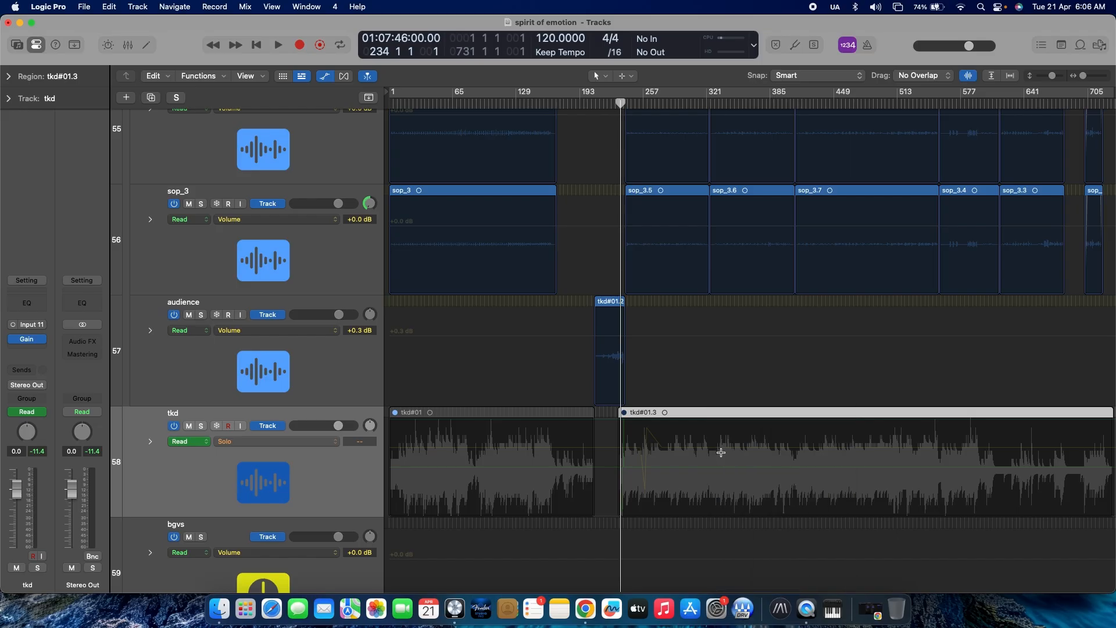
Look over the whole arrangement at reduced track height, from the tkd and vox tracks up to KICK IN
key(super+Up)
key(super+Up)
key(super+Up)
key(super+Up)
key(super+Up)
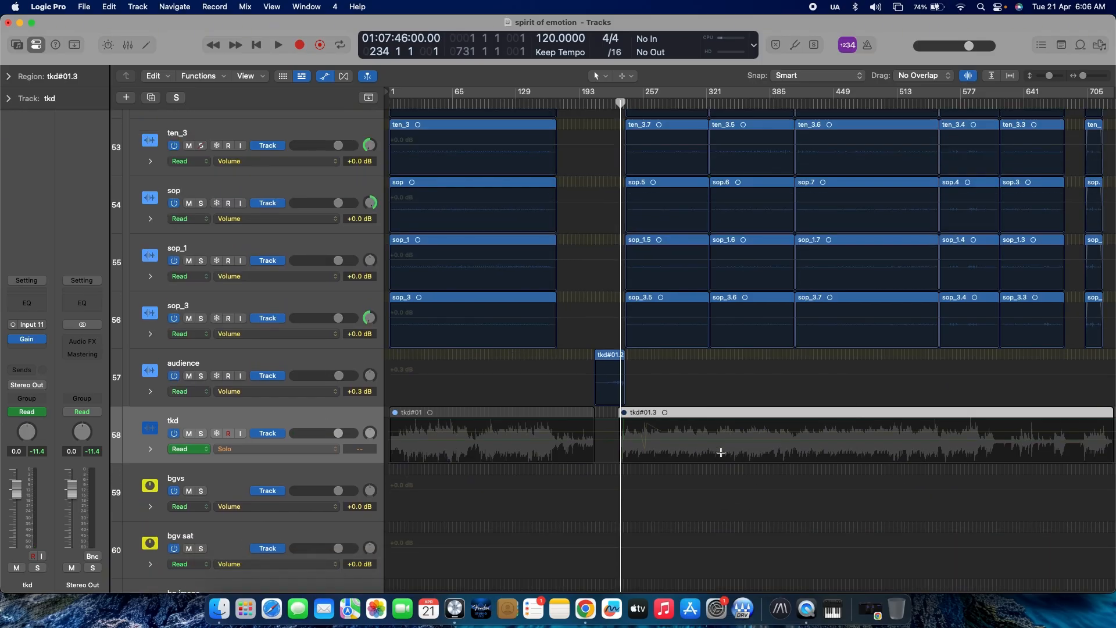
key(super+Up)
key(super+Up)
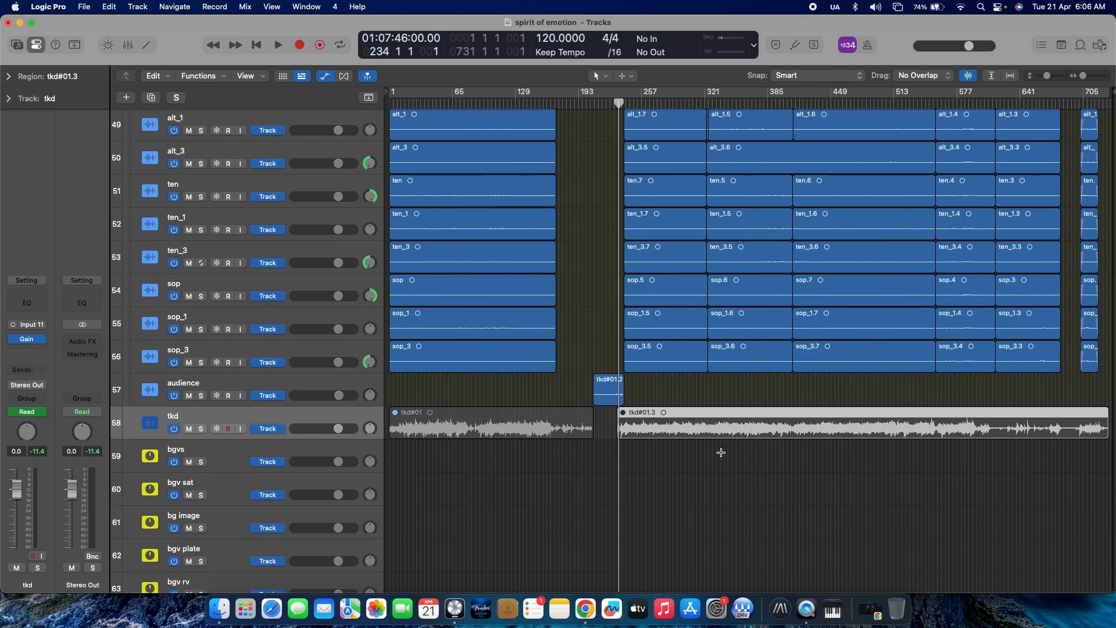
key(super+Up)
key(super+Up)
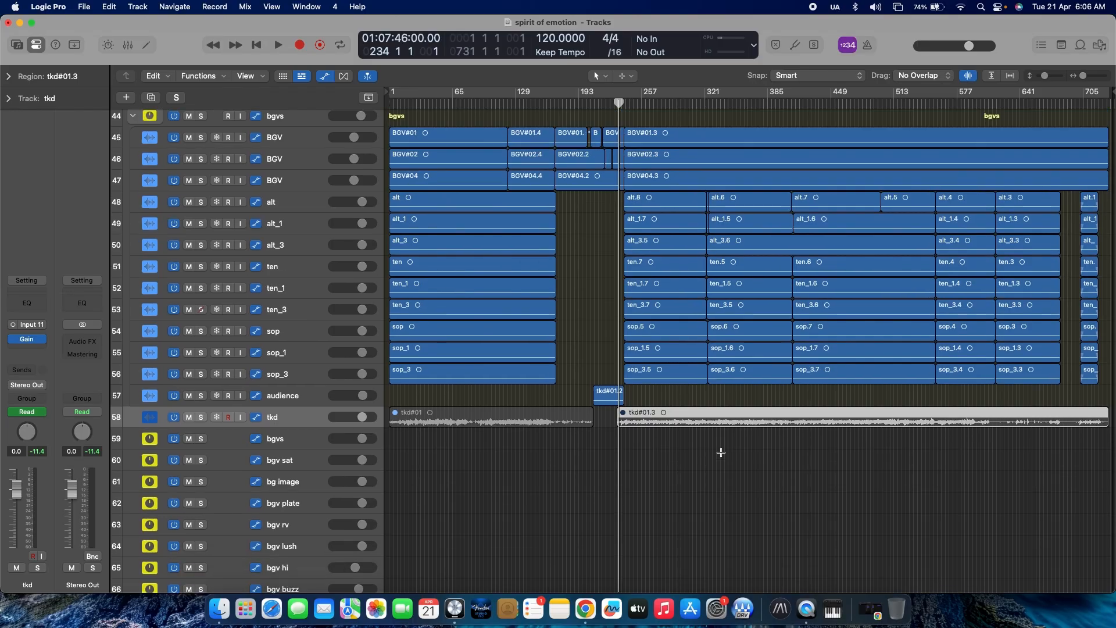
key(super+Up)
key(super+Up)
key(super+Up)
key(super+Up)
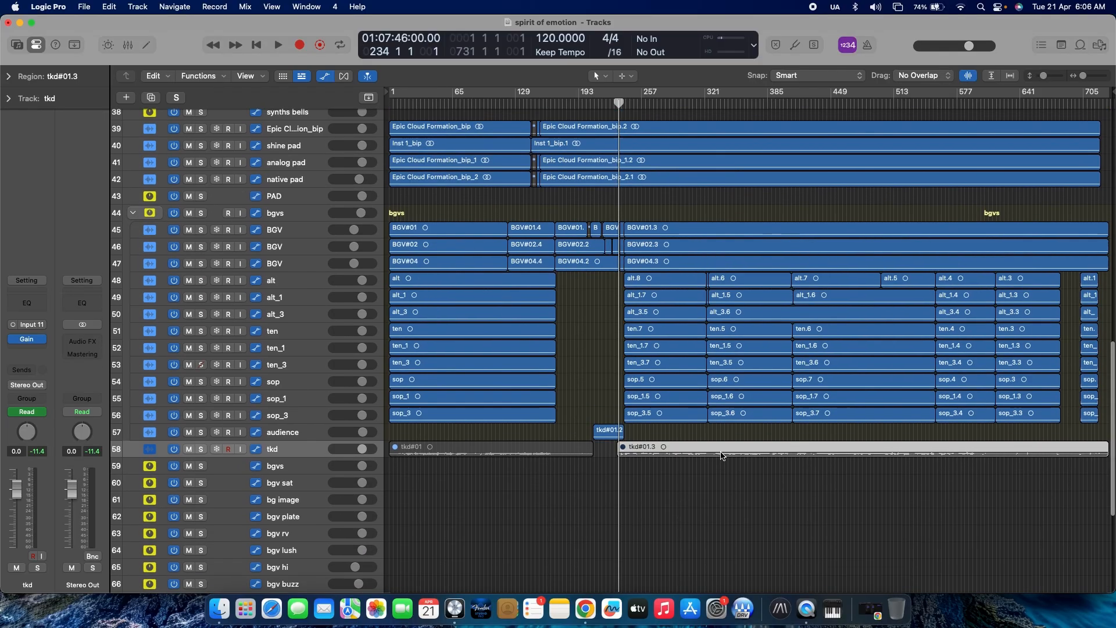
scroll(721, 455, up, 10)
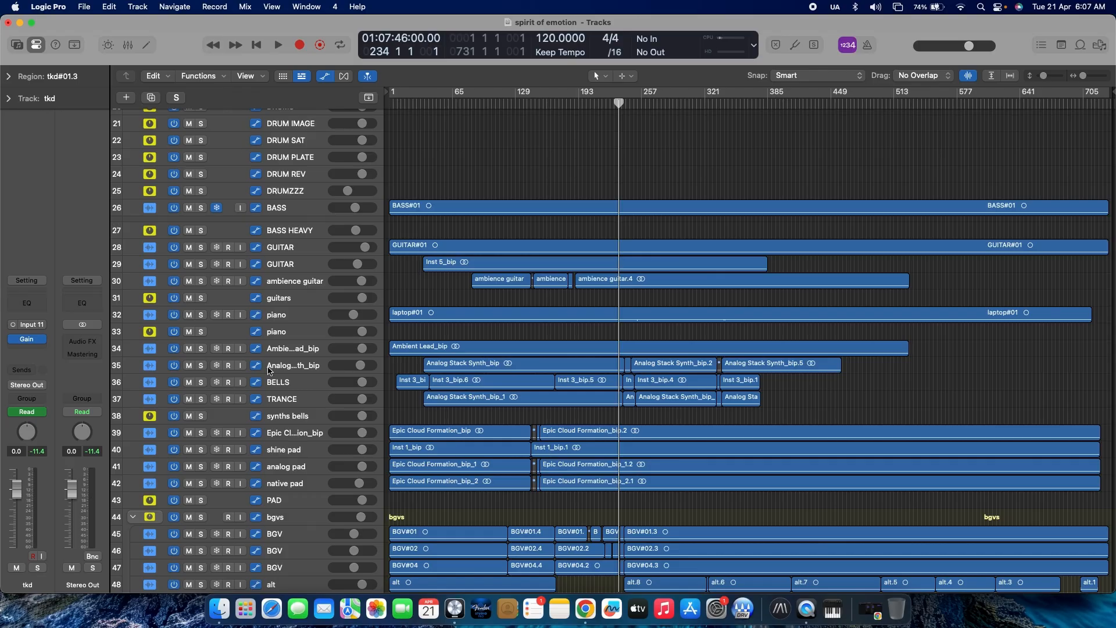
scroll(263, 473, down, 10)
scroll(264, 489, up, 12)
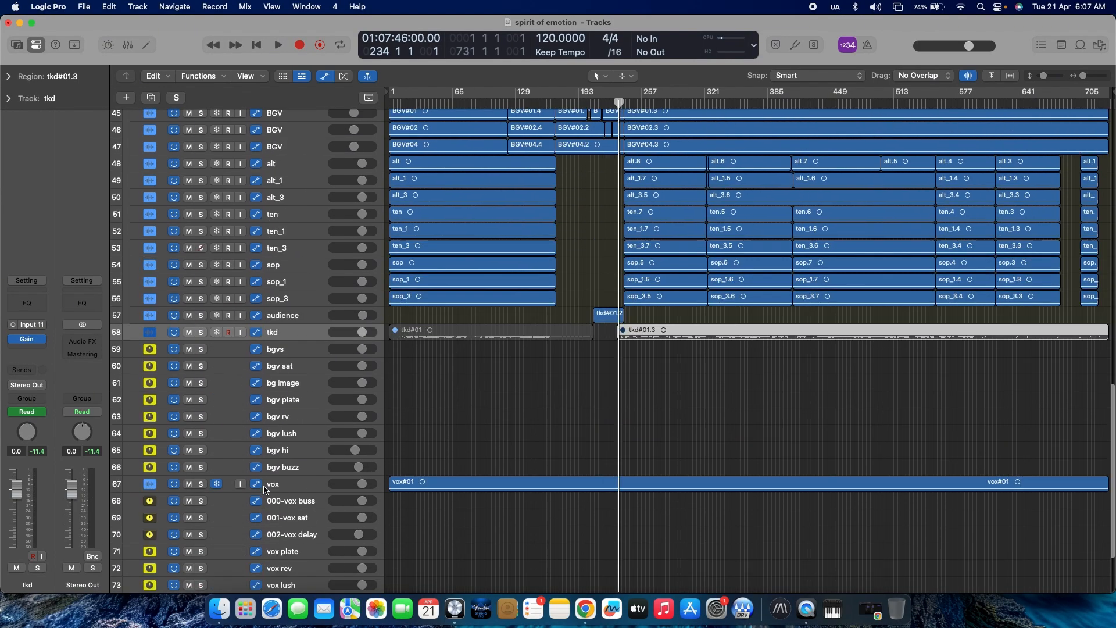
scroll(265, 489, up, 8)
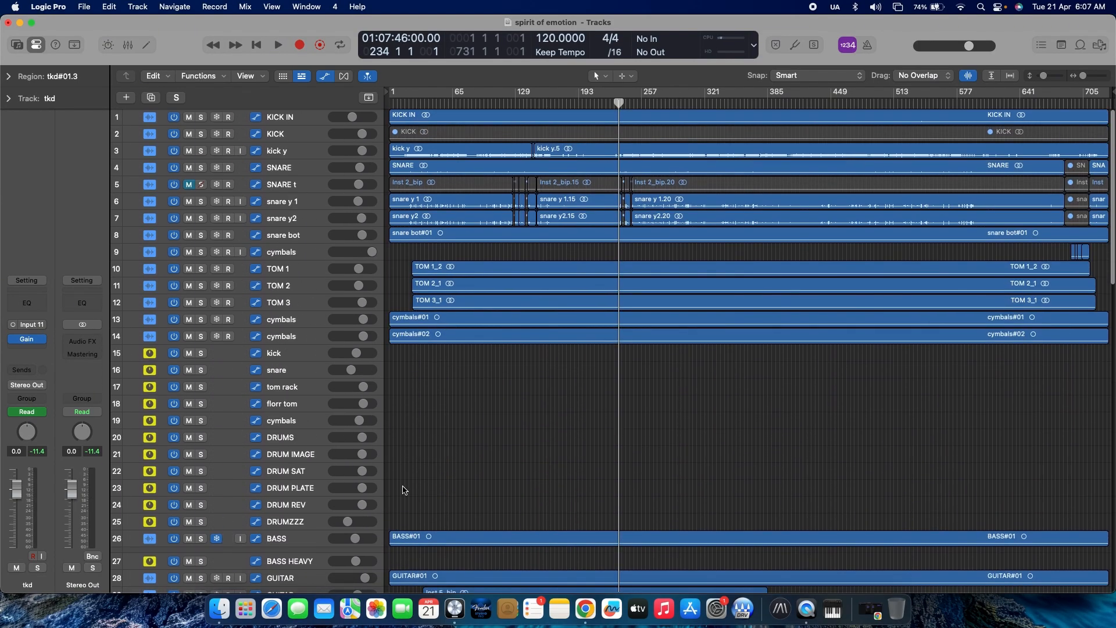
Reduce the track height and play the full mix from bar 234, following the tracks down to vox and stopping near bar 239
key(super+Up)
key(super+Up)
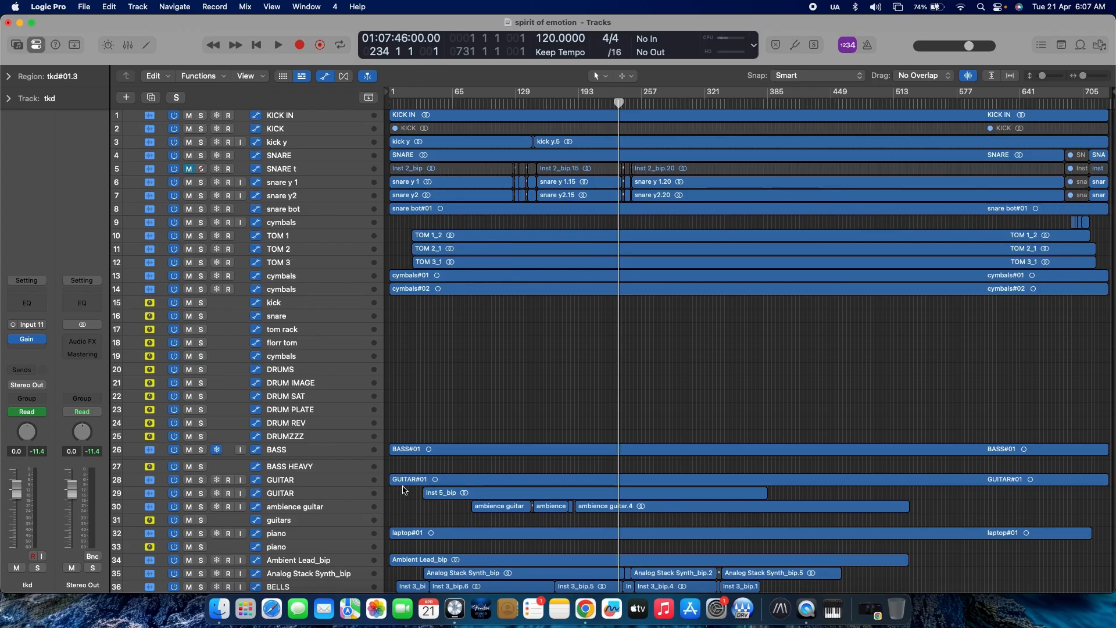
key(space)
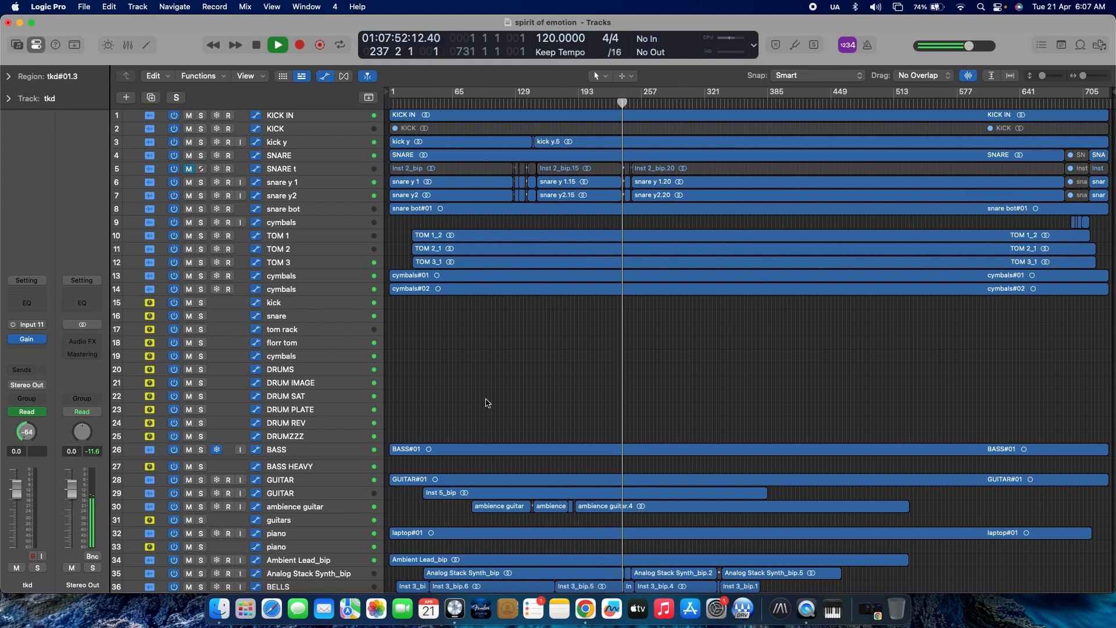
scroll(486, 403, down, 15)
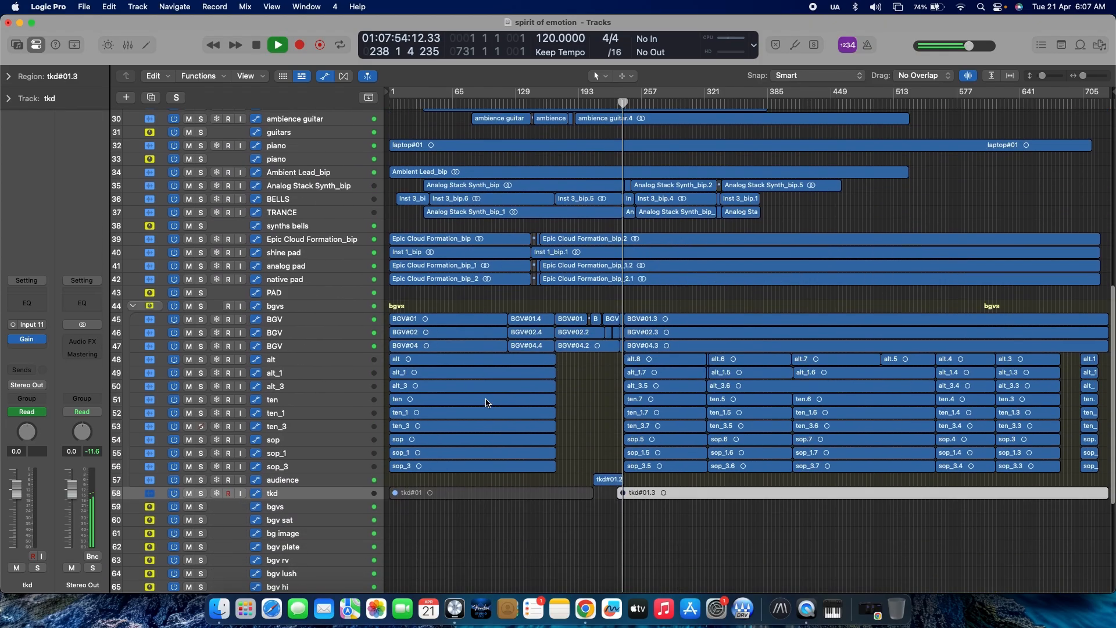
scroll(487, 403, down, 2)
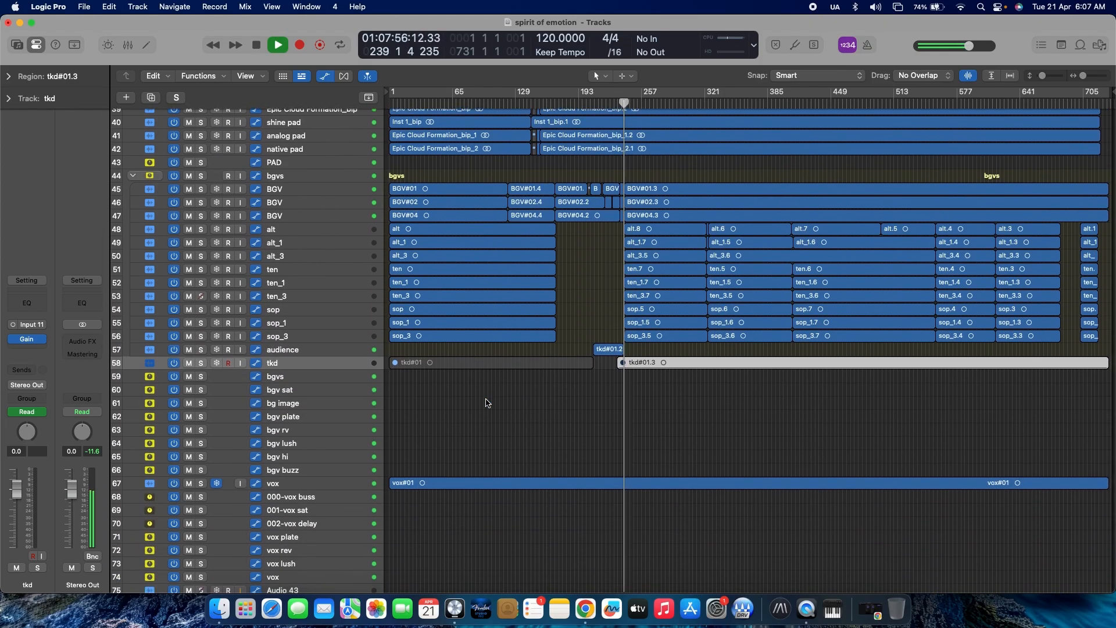
key(Return)
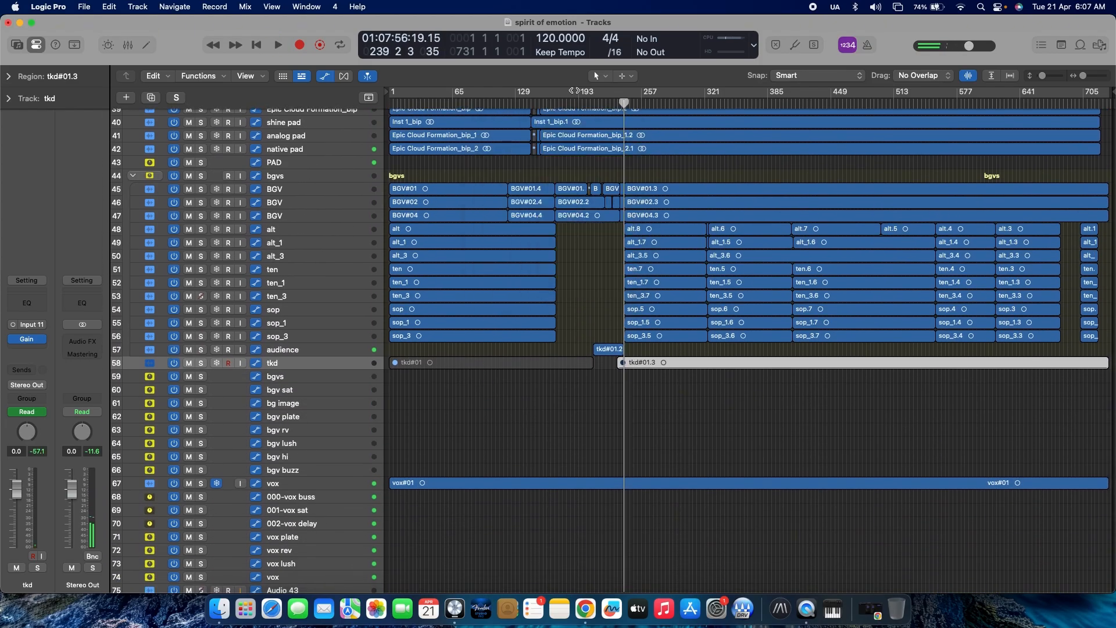
Replay the mix from bar 234, dismissing the System Overload alert, stop near bar 236 and shrink the tracks to fit down to Audio 43
key(space)
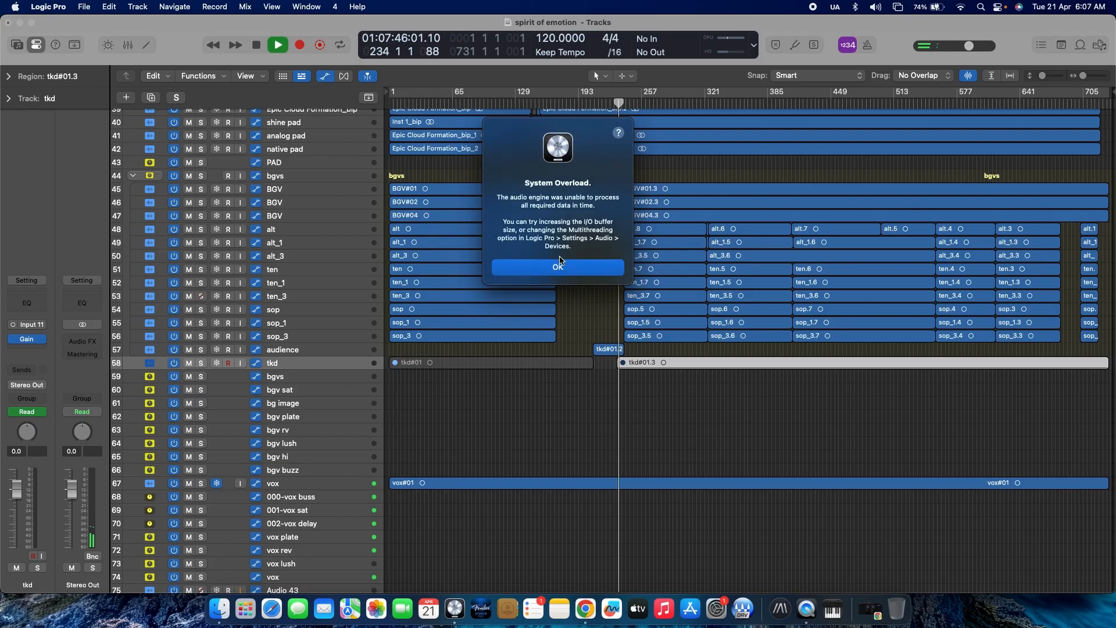
click(561, 268)
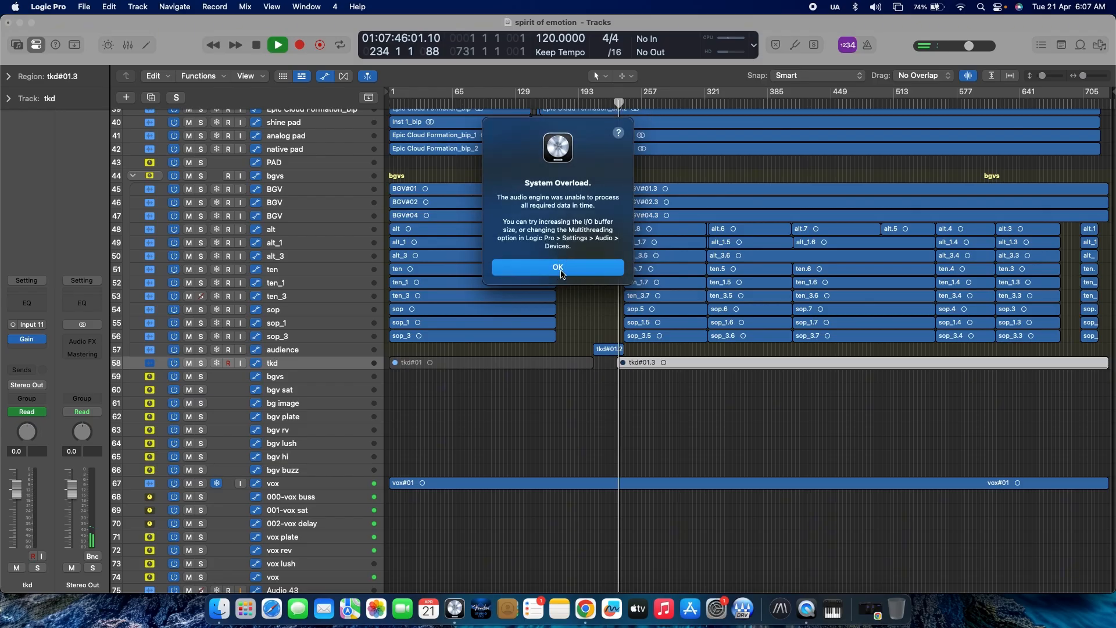
click(614, 264)
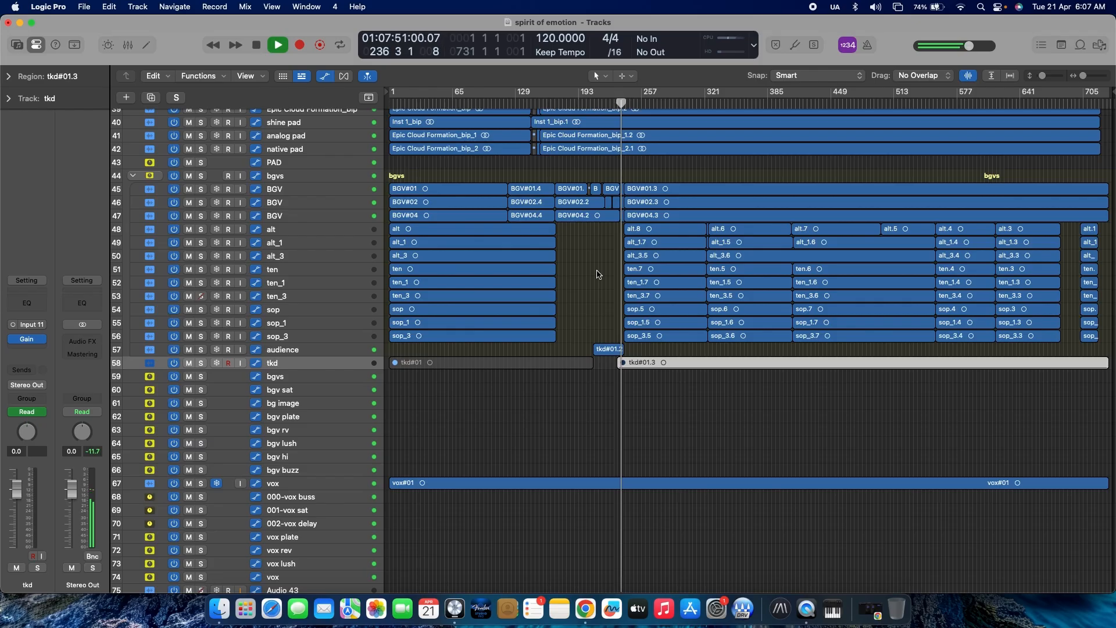
click(597, 275)
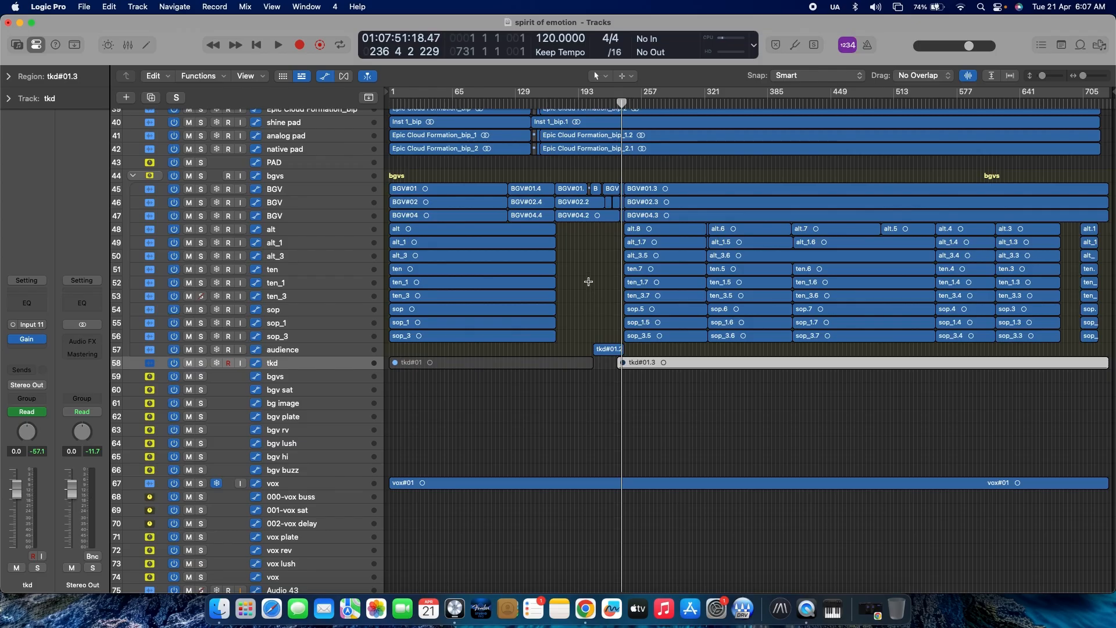
key(super+Up)
key(super+Up)
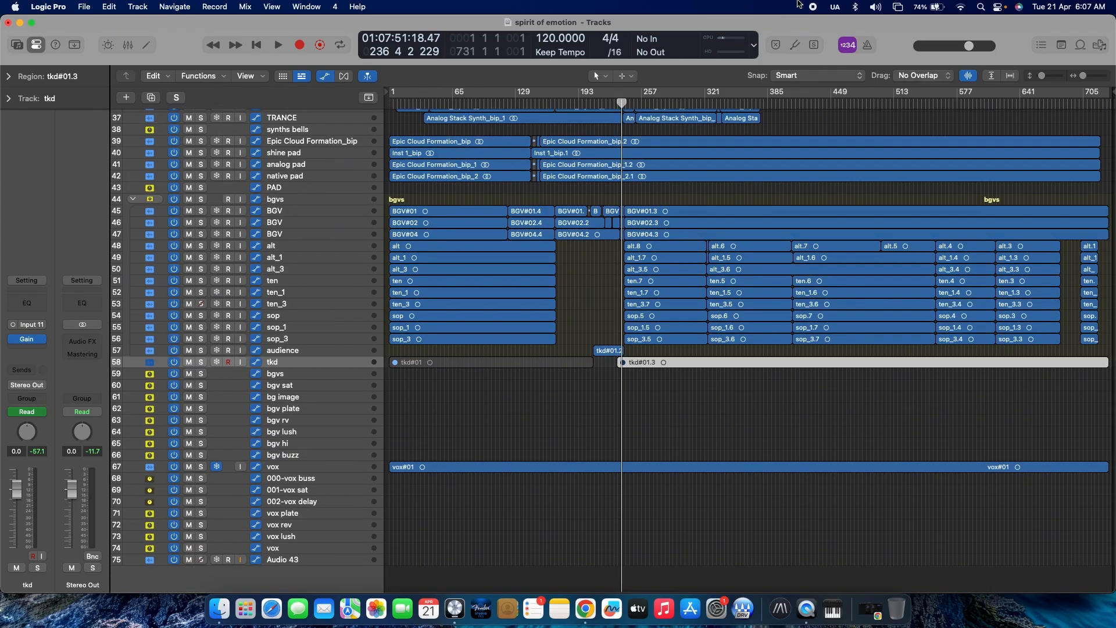